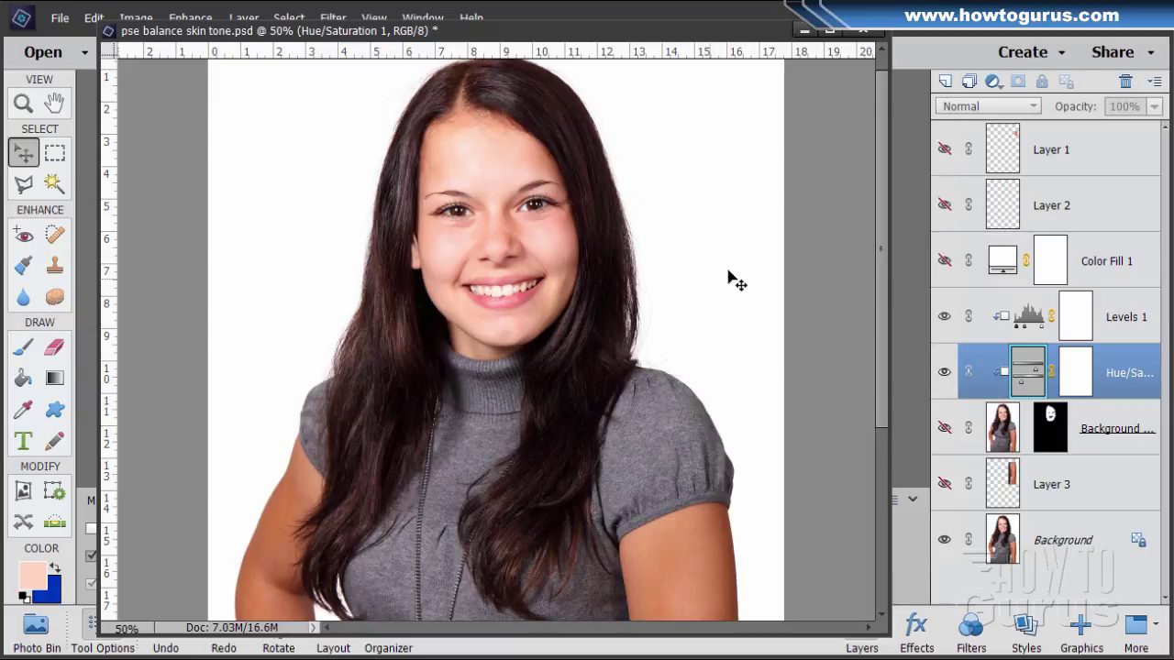
# Step: Show and hide the masked background copy to compare the face's skin tone, and save and close pse balance skin tone.psd
pyautogui.click(944, 429)
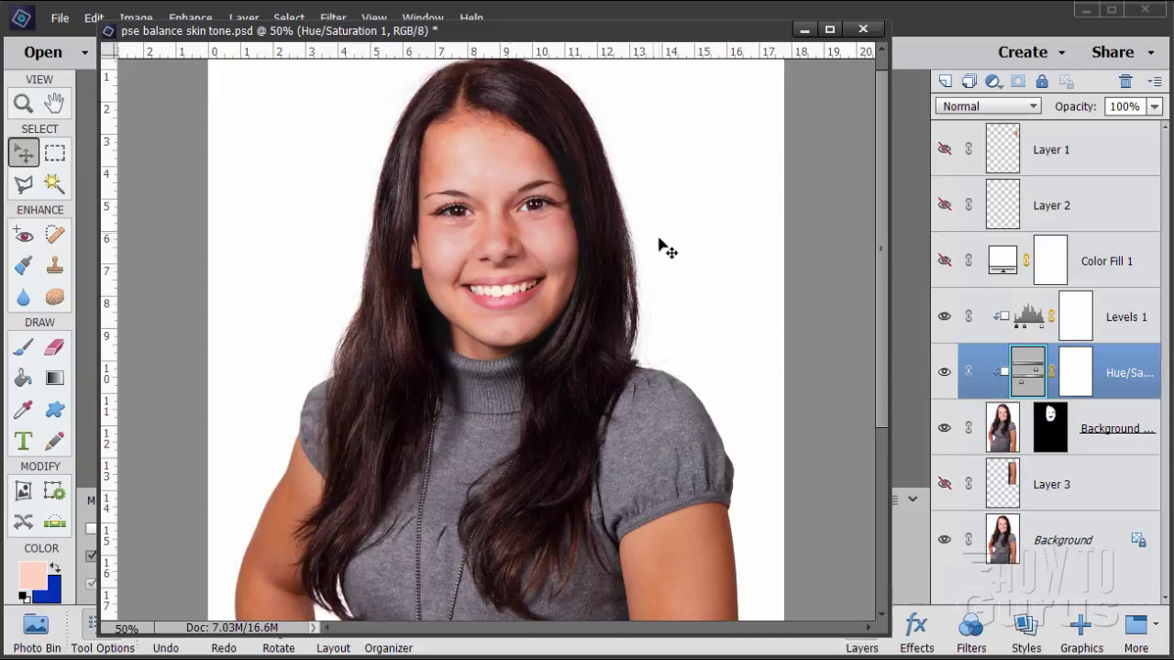
pyautogui.click(945, 429)
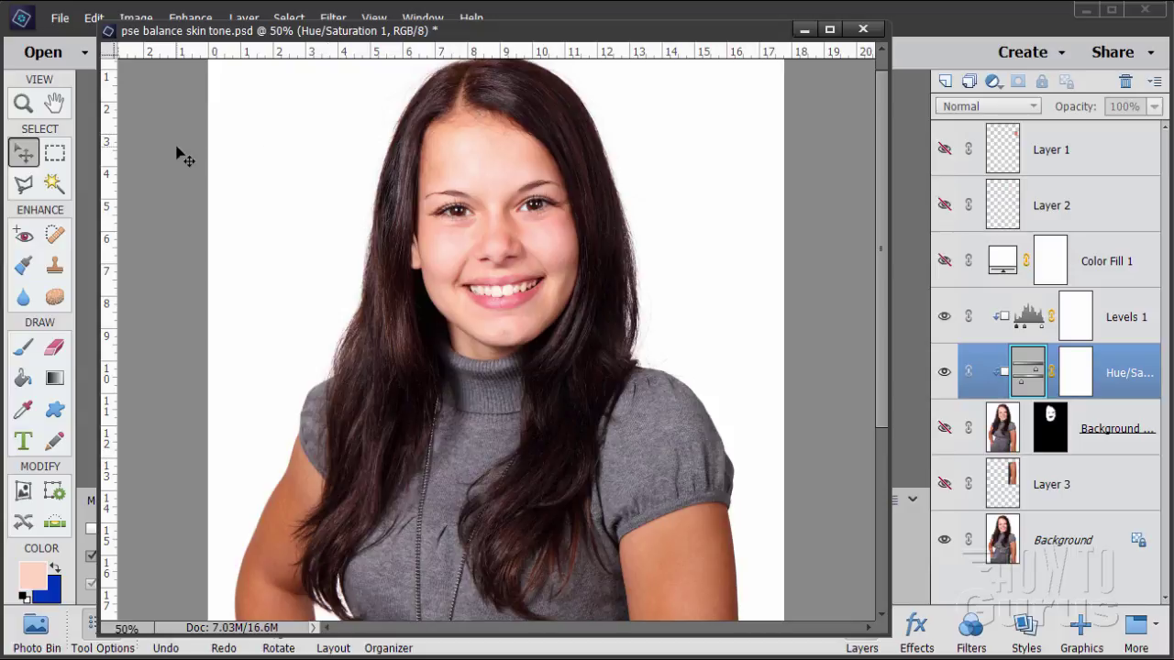
pyautogui.hotkey('ctrl', 's')
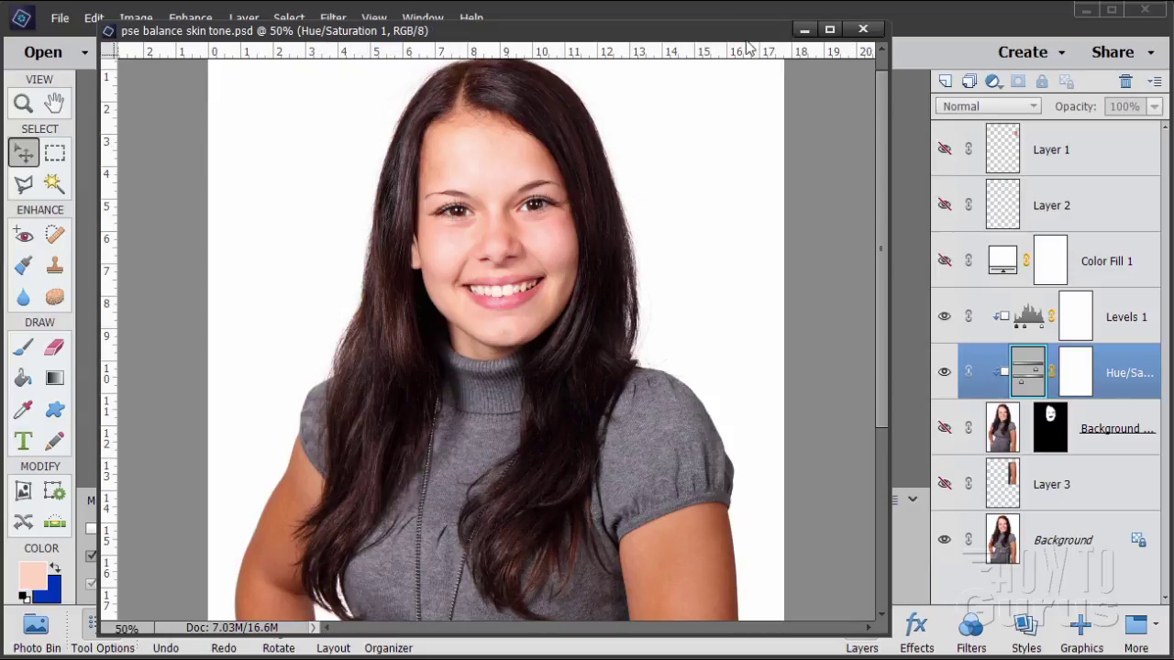
pyautogui.click(863, 30)
# Step: Open the recently edited brunette-15963_1920.jpg and dock its floating window as a document tab
pyautogui.click(58, 19)
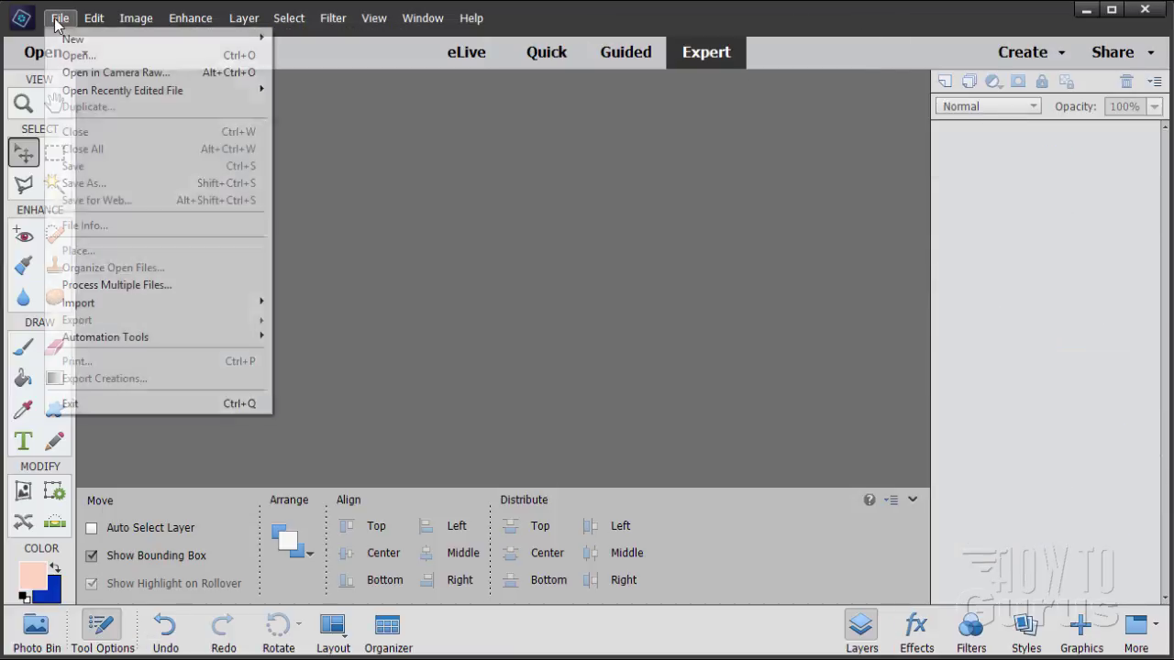
pyautogui.moveTo(129, 92)
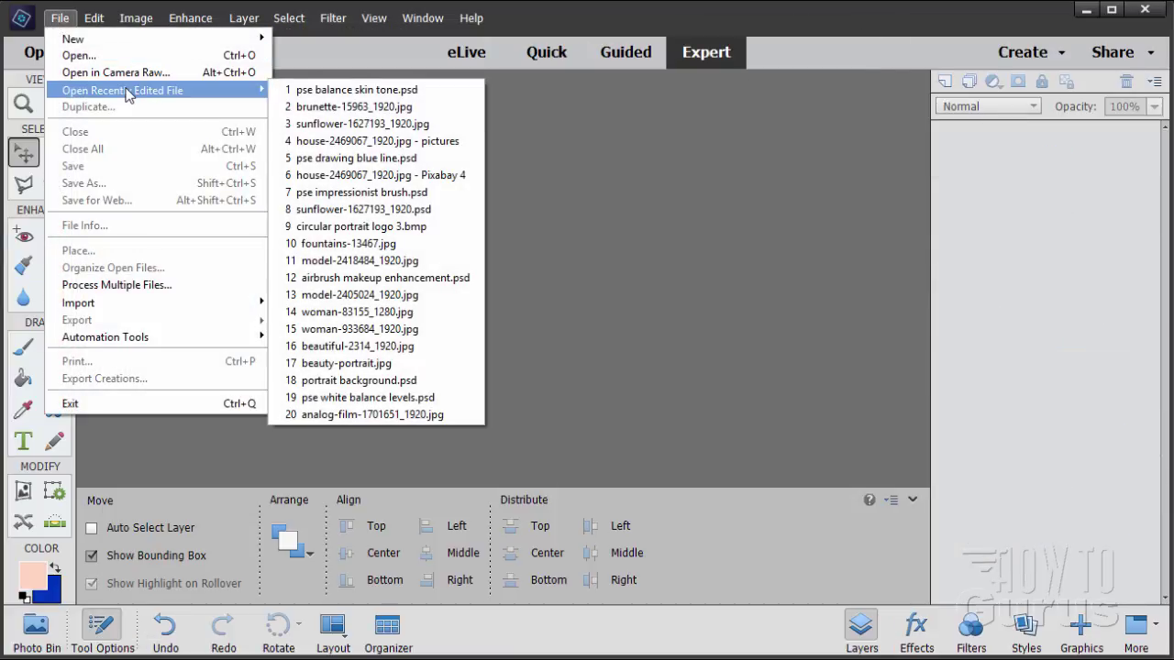
pyautogui.click(355, 108)
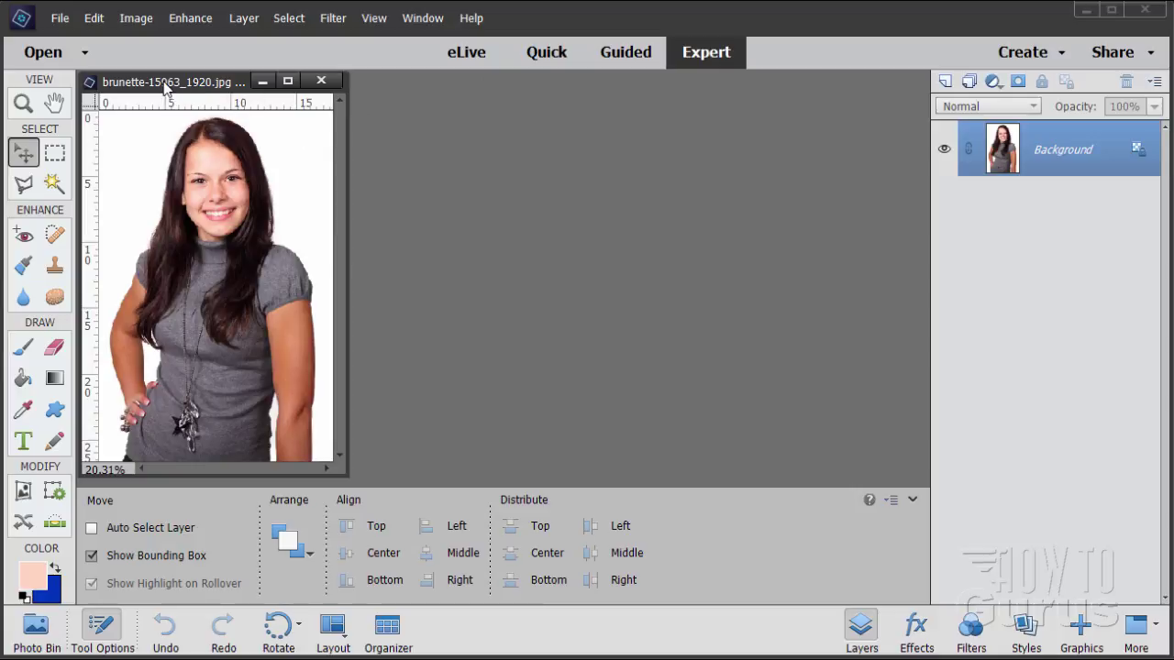
pyautogui.moveTo(163, 84); pyautogui.dragTo(391, 79)
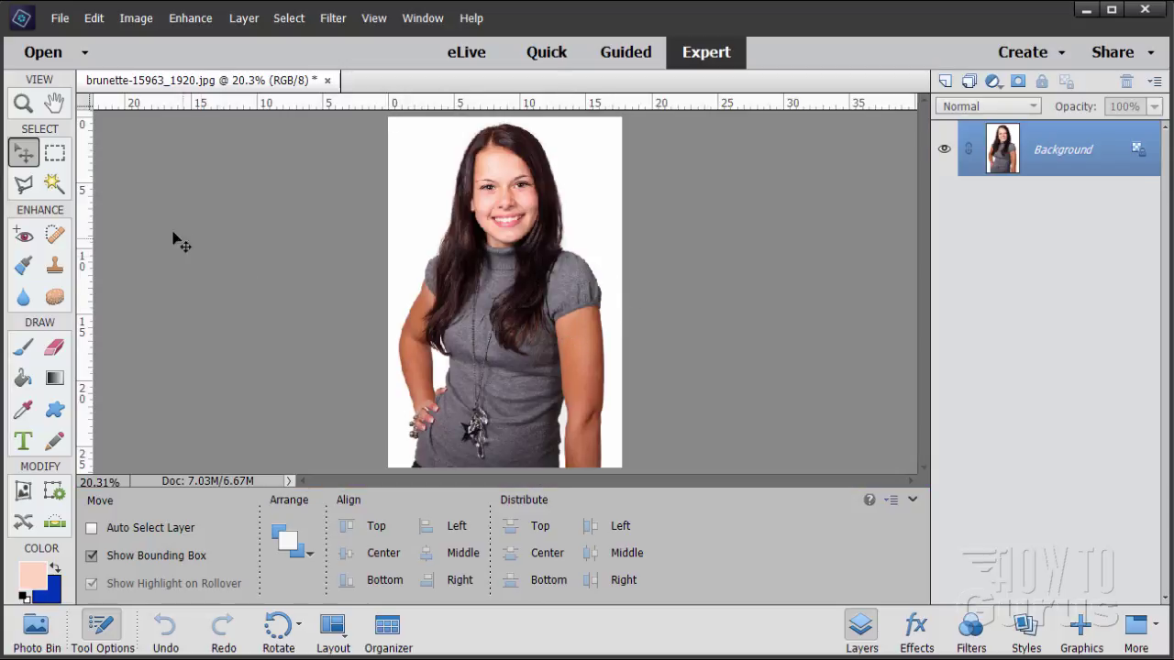
# Step: Select a small square of skin on the upper arm at the image's right with the Rectangular Marquee tool
pyautogui.click(23, 102)
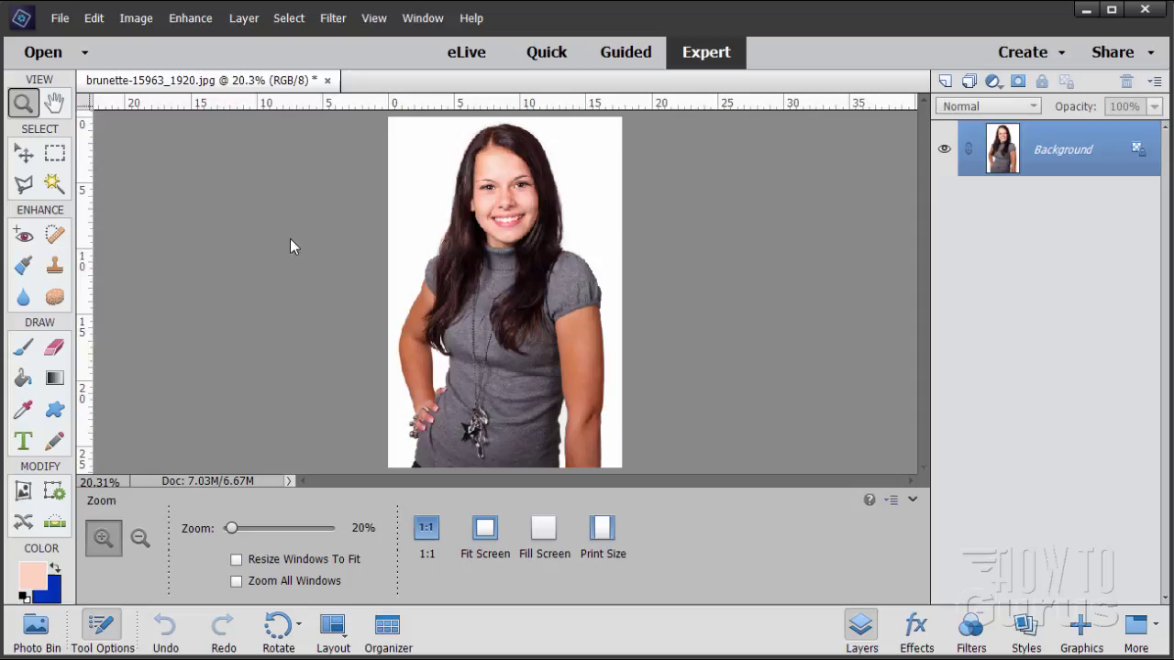
pyautogui.click(531, 281)
pyautogui.click(530, 263)
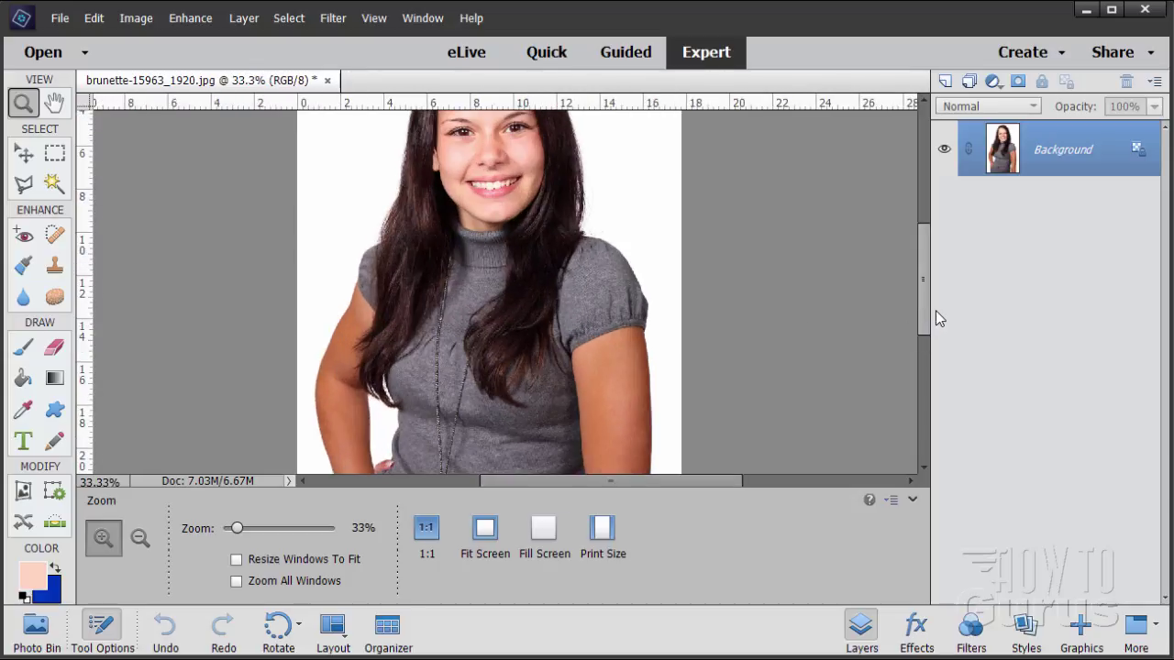
pyautogui.moveTo(925, 299)
pyautogui.mouseDown()
pyautogui.moveTo(923, 269)
pyautogui.moveTo(927, 321)
pyautogui.mouseUp()
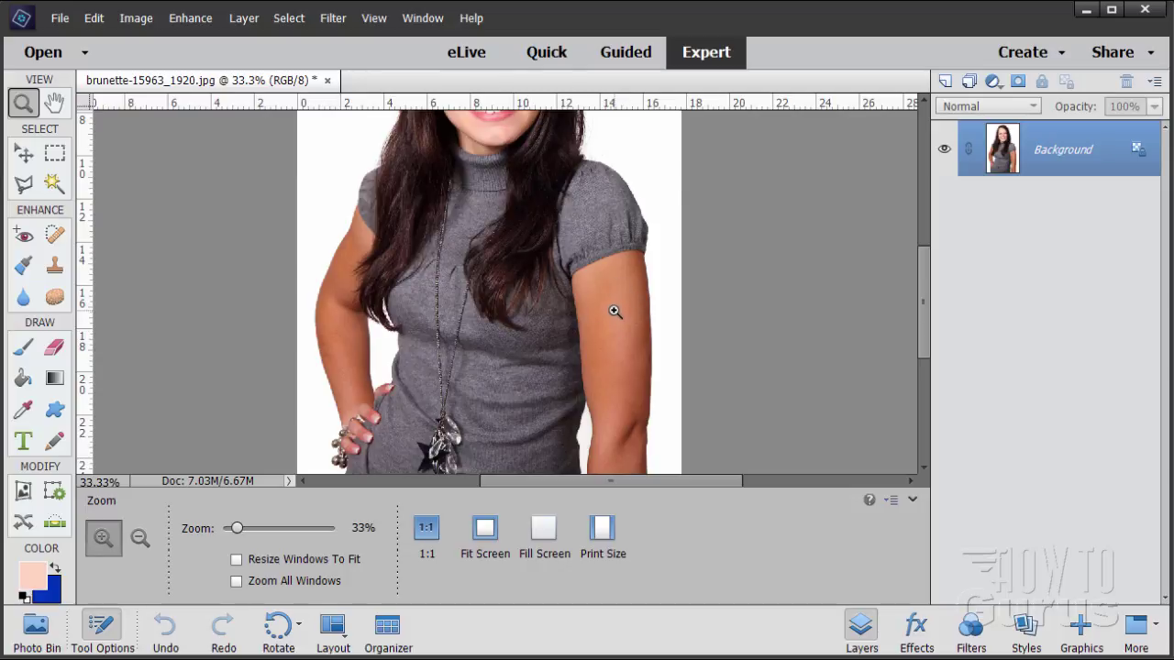
pyautogui.click(614, 312)
pyautogui.click(615, 312)
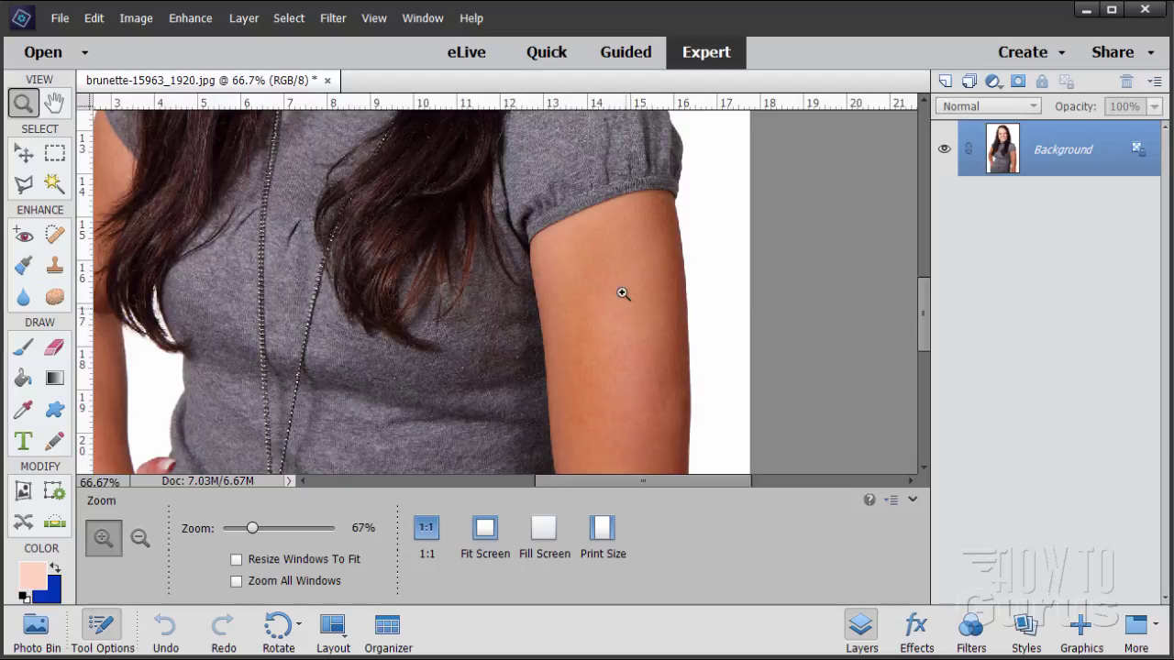
pyautogui.click(54, 155)
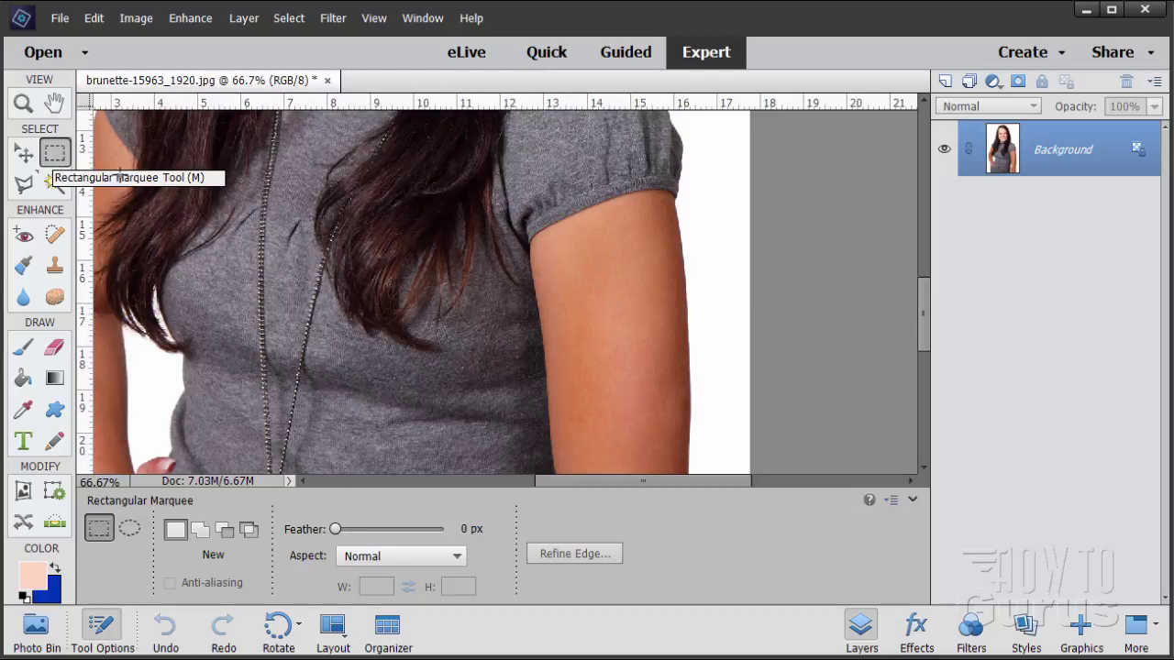
pyautogui.moveTo(592, 294); pyautogui.dragTo(649, 353)
pyautogui.moveTo(649, 354); pyautogui.dragTo(651, 355)
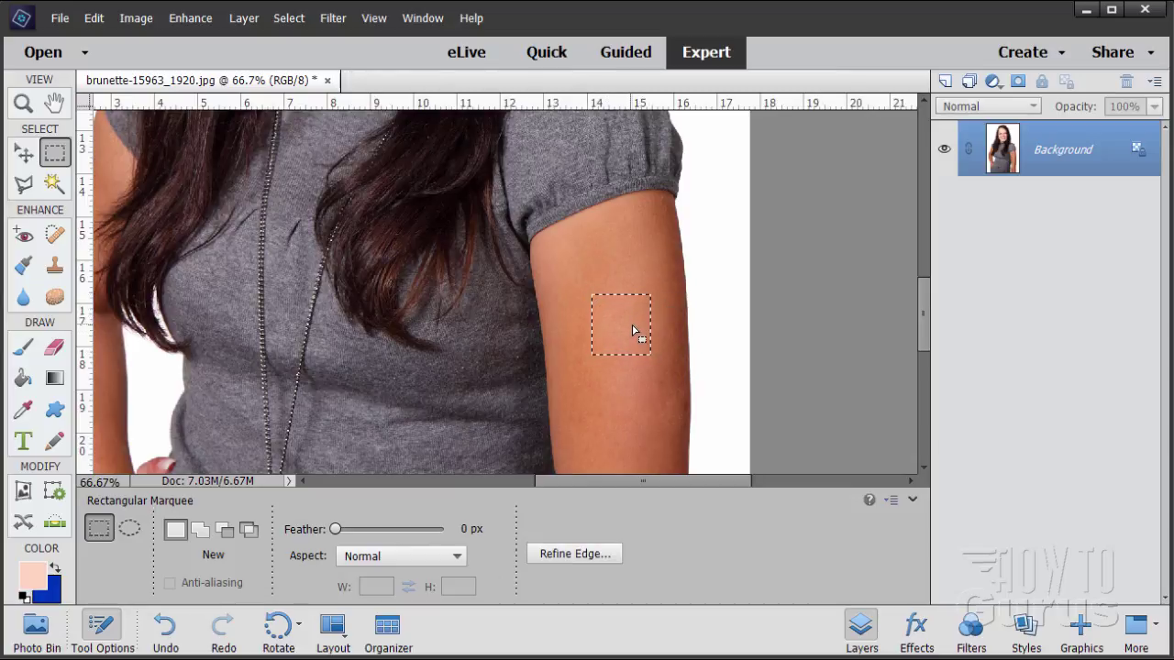
# Step: Copy the selected arm skin to a new layer and rename that layer "arm"
pyautogui.click(243, 18)
pyautogui.moveTo(367, 38)
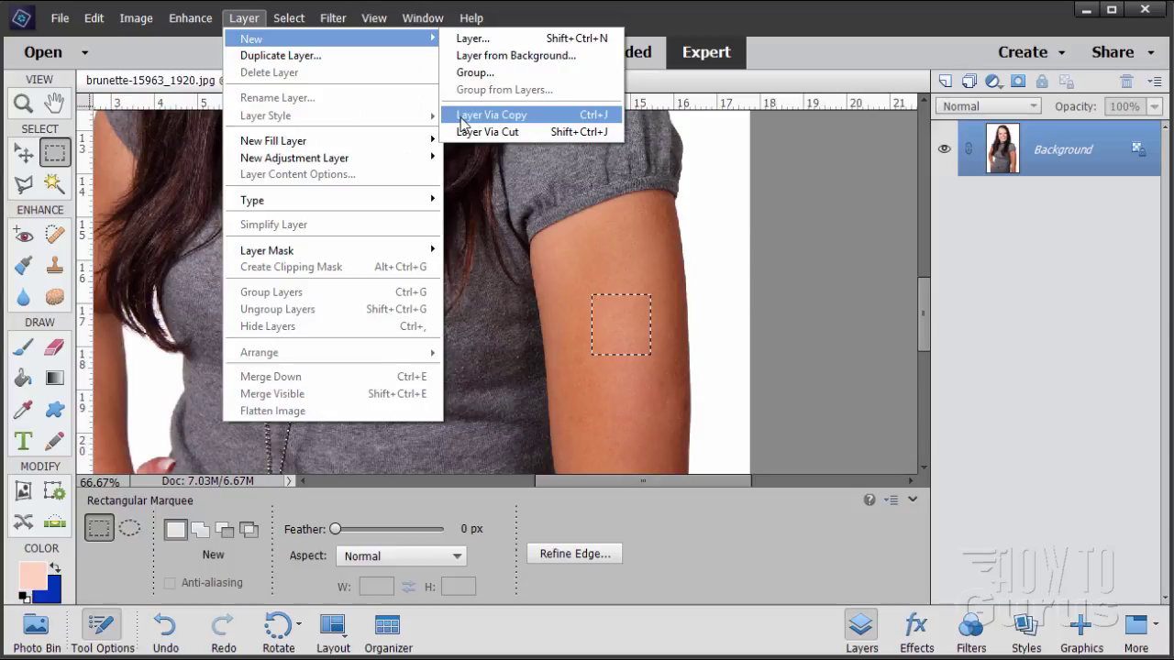
pyautogui.click(530, 122)
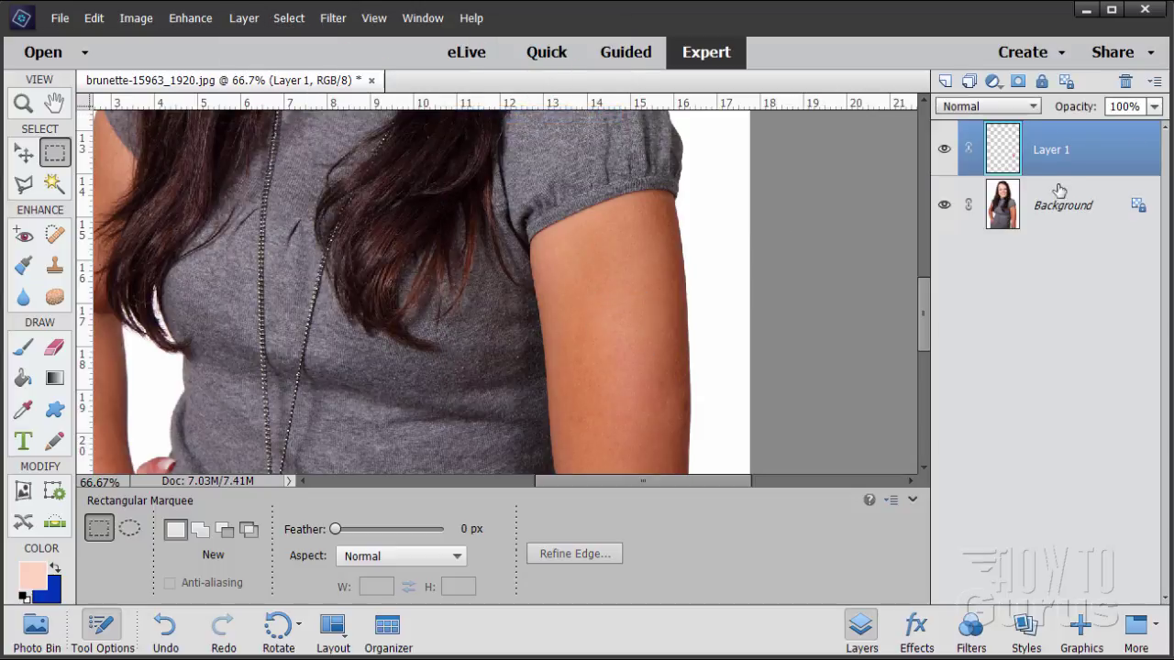
pyautogui.doubleClick(1055, 150)
pyautogui.write('ar')
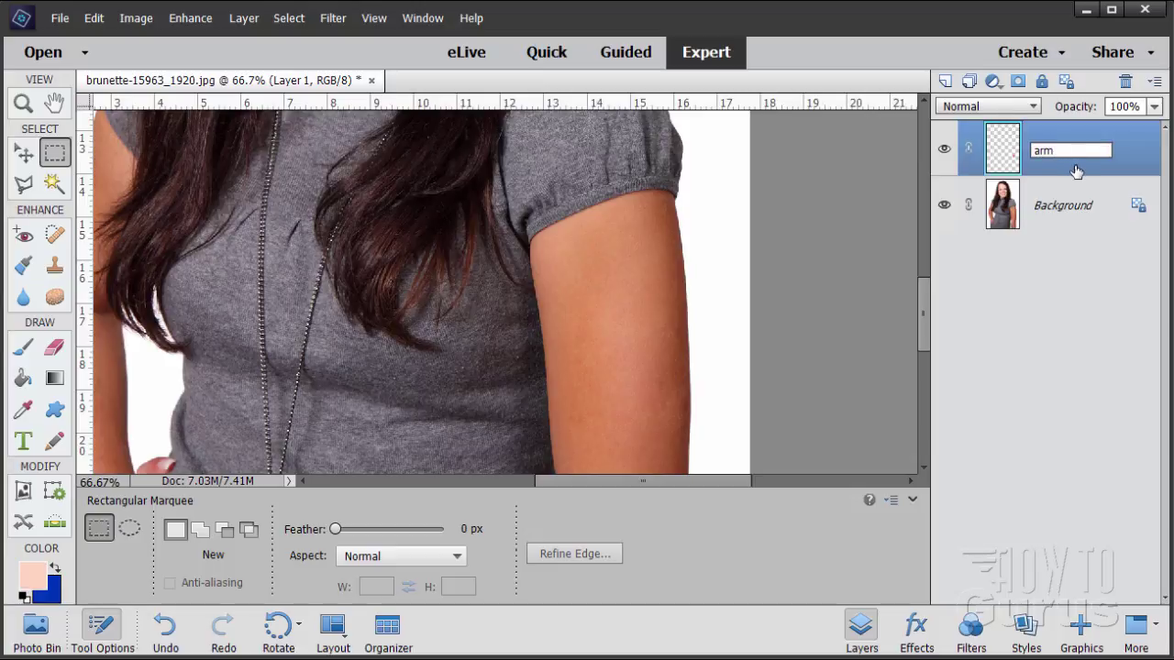
pyautogui.write('m')
pyautogui.press('Return')
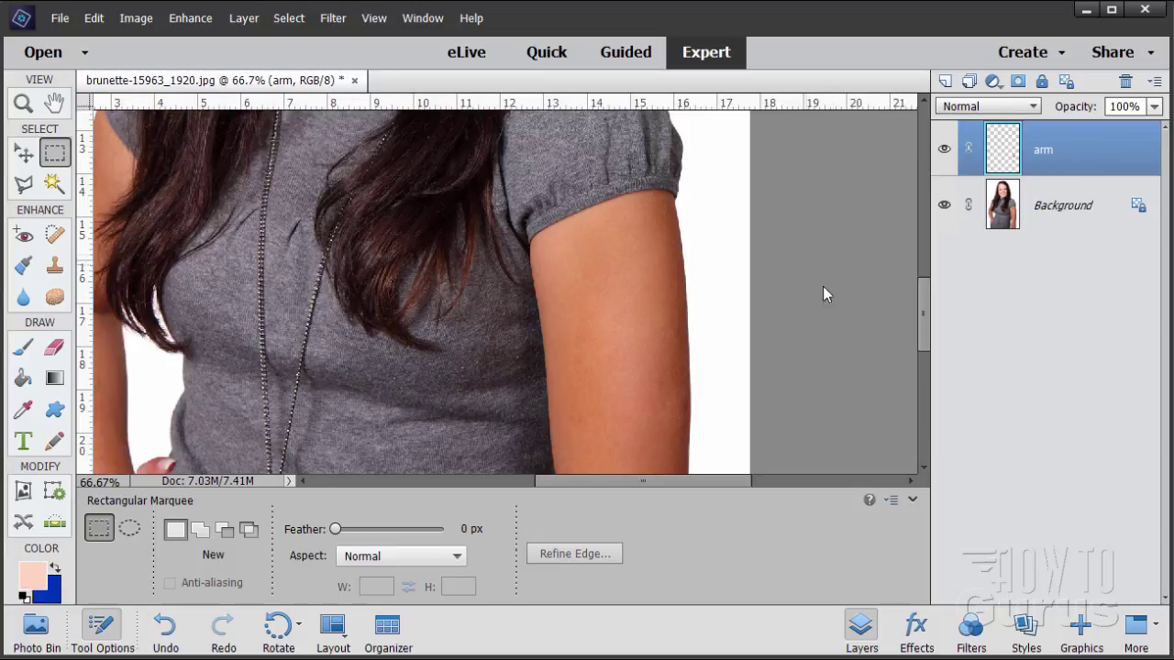
# Step: Select a small square of skin on the forehead above the right eyebrow and make the Background layer active
pyautogui.moveTo(927, 322); pyautogui.dragTo(904, 219)
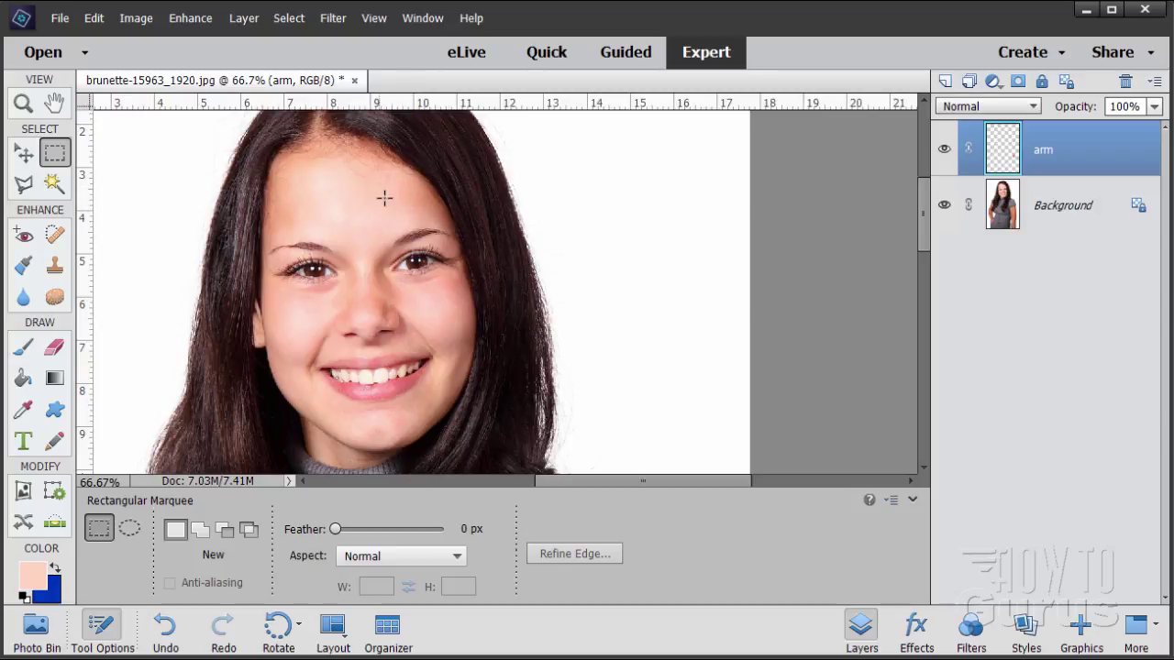
pyautogui.moveTo(375, 183); pyautogui.dragTo(413, 217)
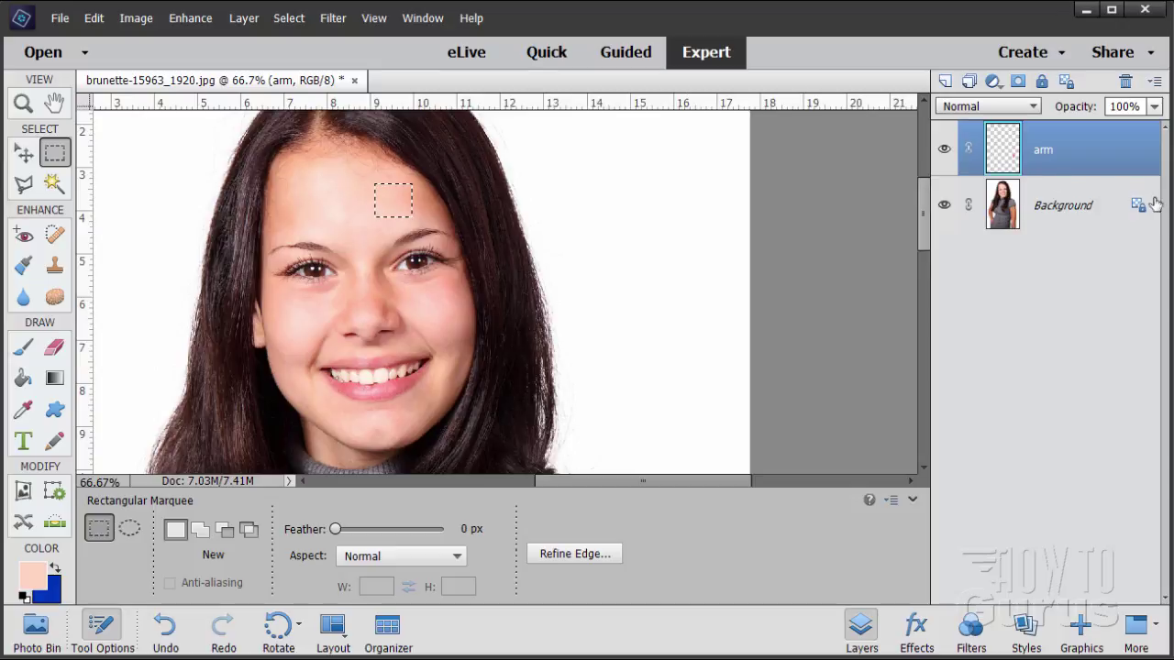
pyautogui.click(1068, 206)
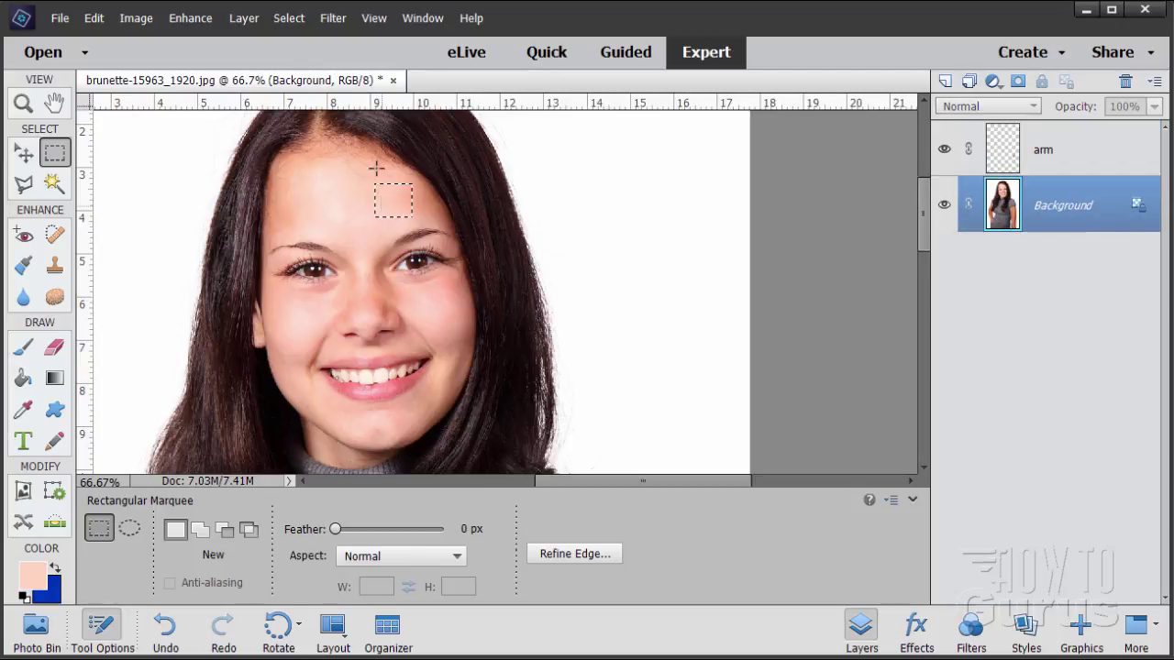
# Step: Copy the selected forehead skin to a new layer and rename that layer "face"
pyautogui.click(243, 19)
pyautogui.moveTo(353, 40)
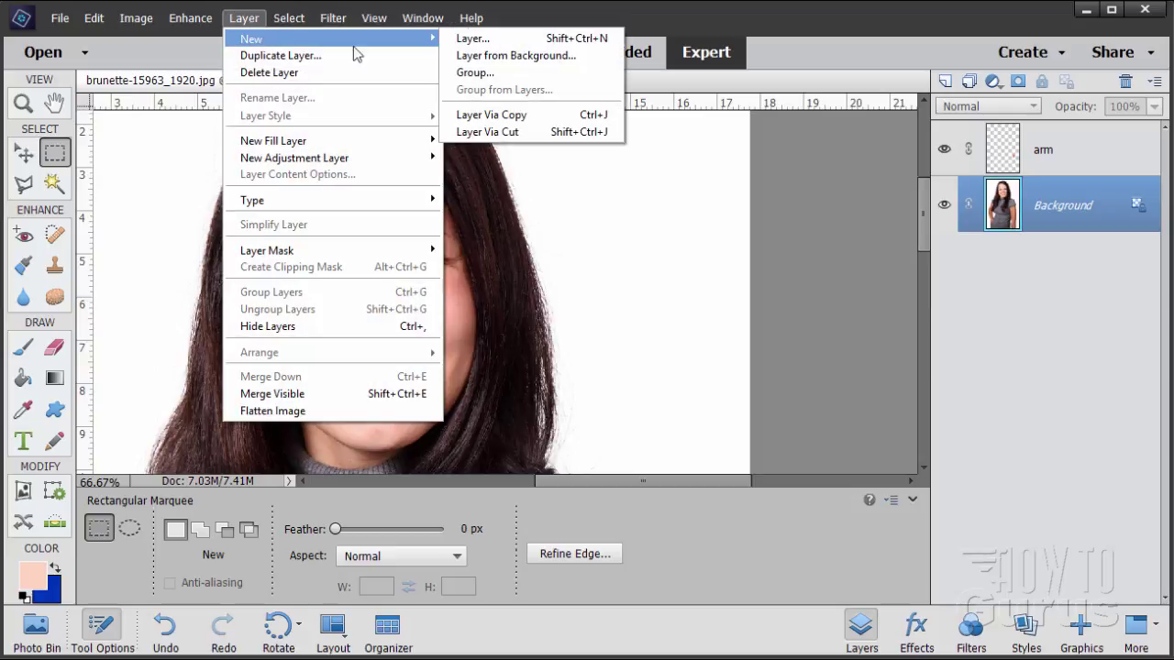
pyautogui.click(491, 115)
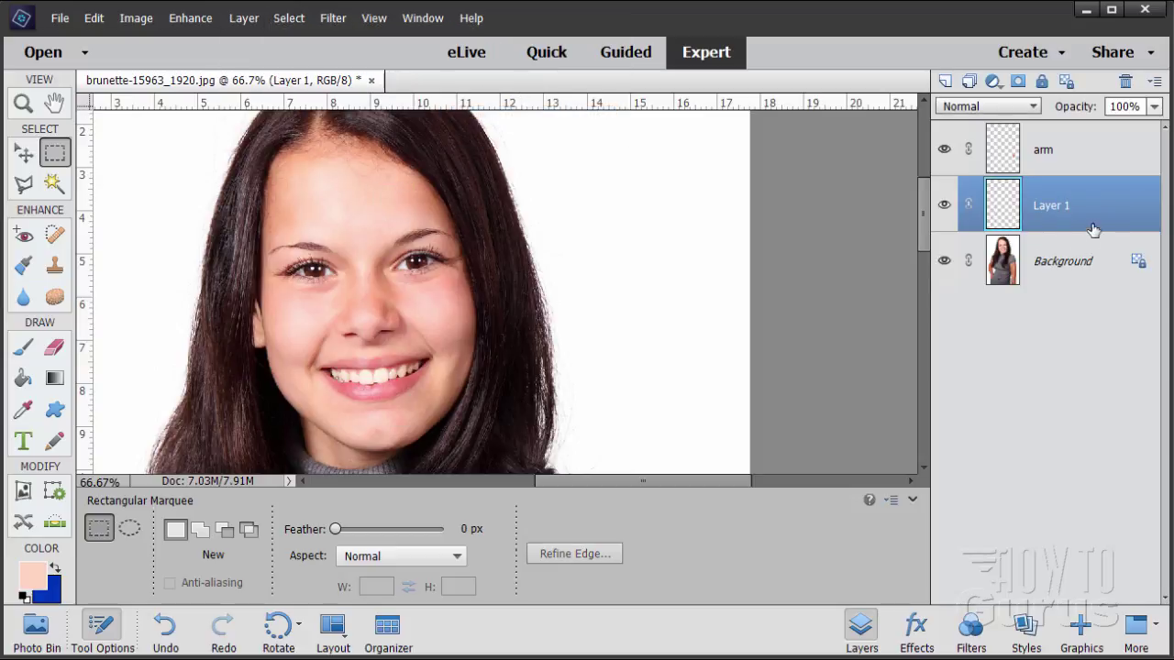
pyautogui.doubleClick(1053, 207)
pyautogui.write('face')
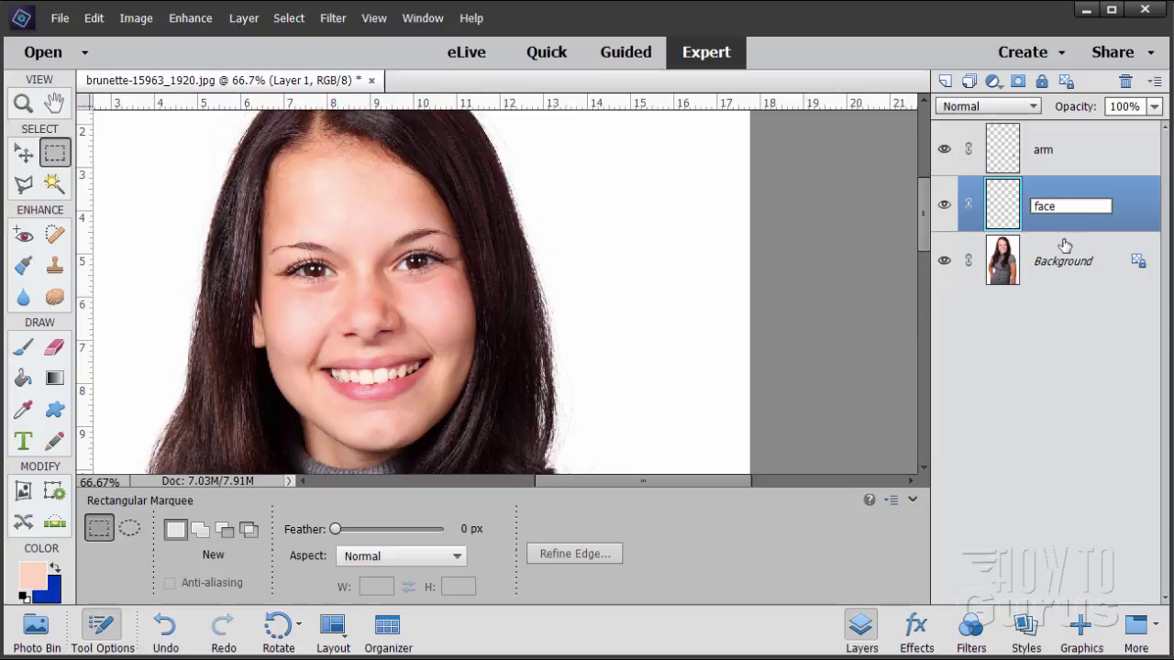
pyautogui.press('Return')
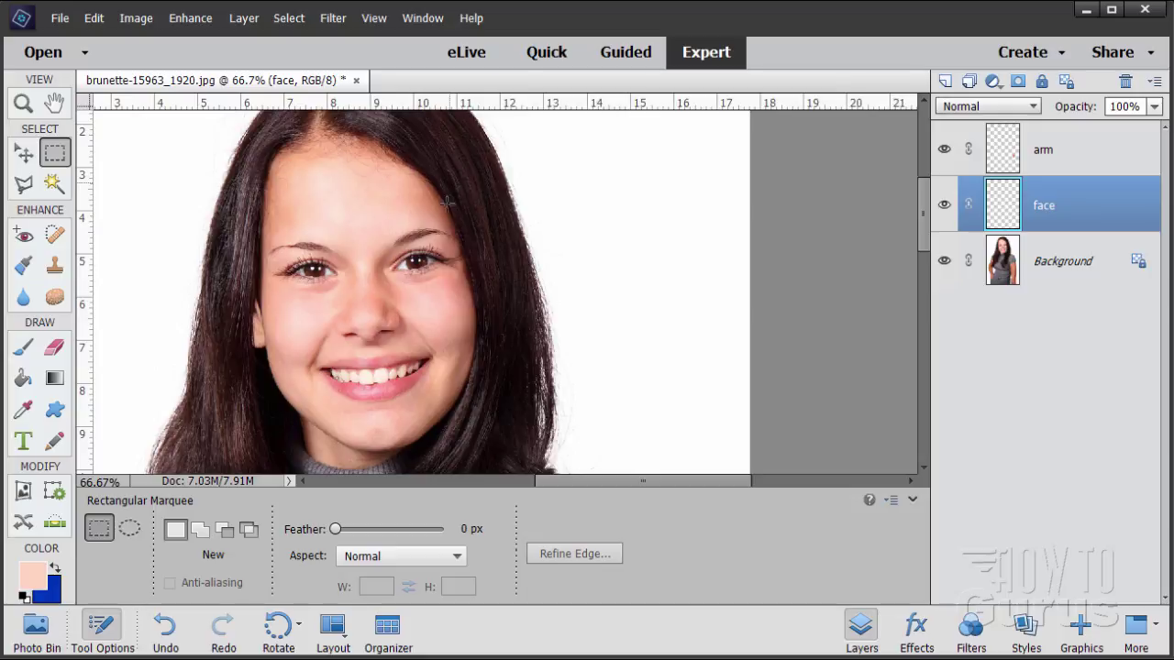
# Step: Examine the forehead's skin colours up close at up to 500% zoom, and return to viewing the whole image
pyautogui.click(28, 103)
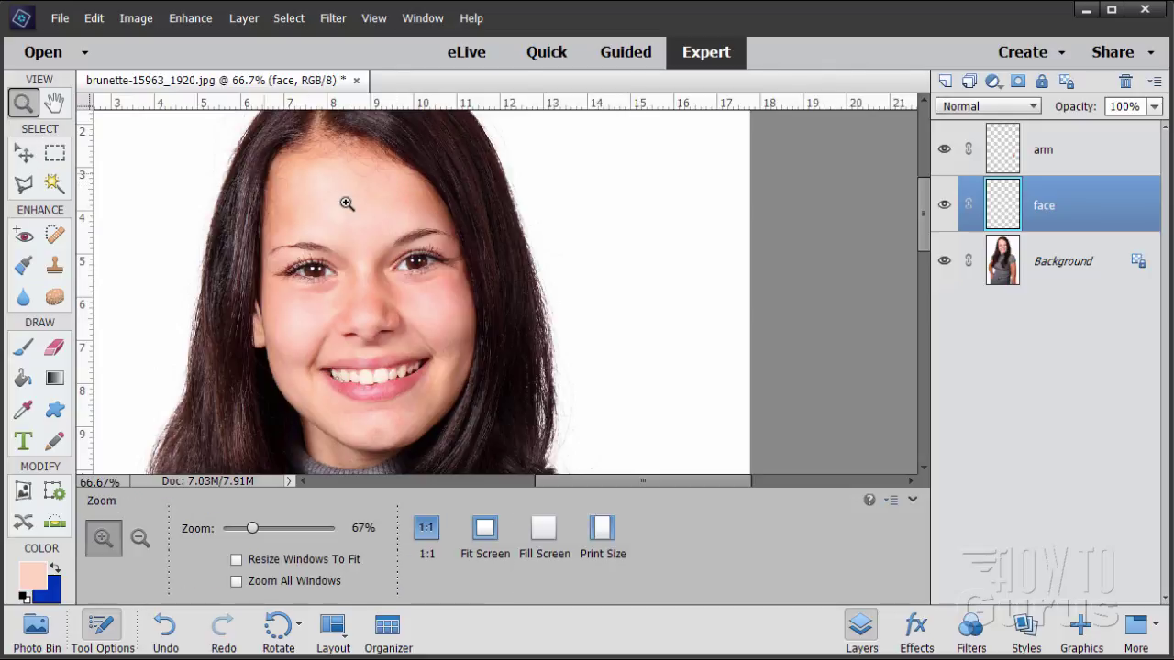
pyautogui.click(390, 204)
pyautogui.click(397, 207)
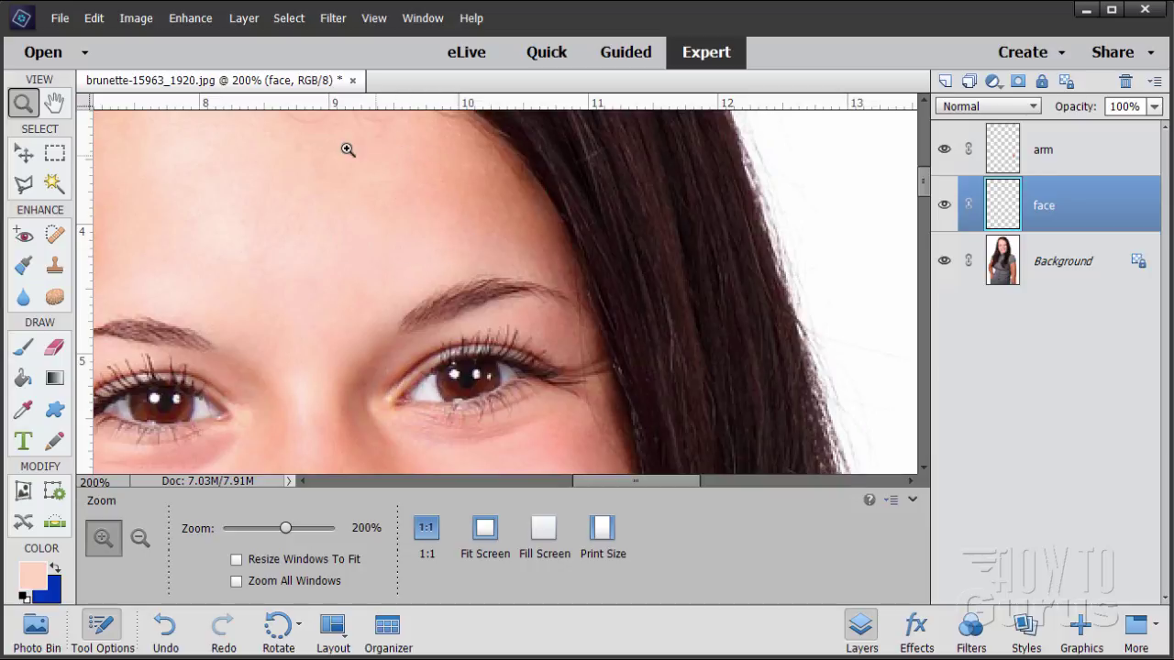
pyautogui.click(419, 205)
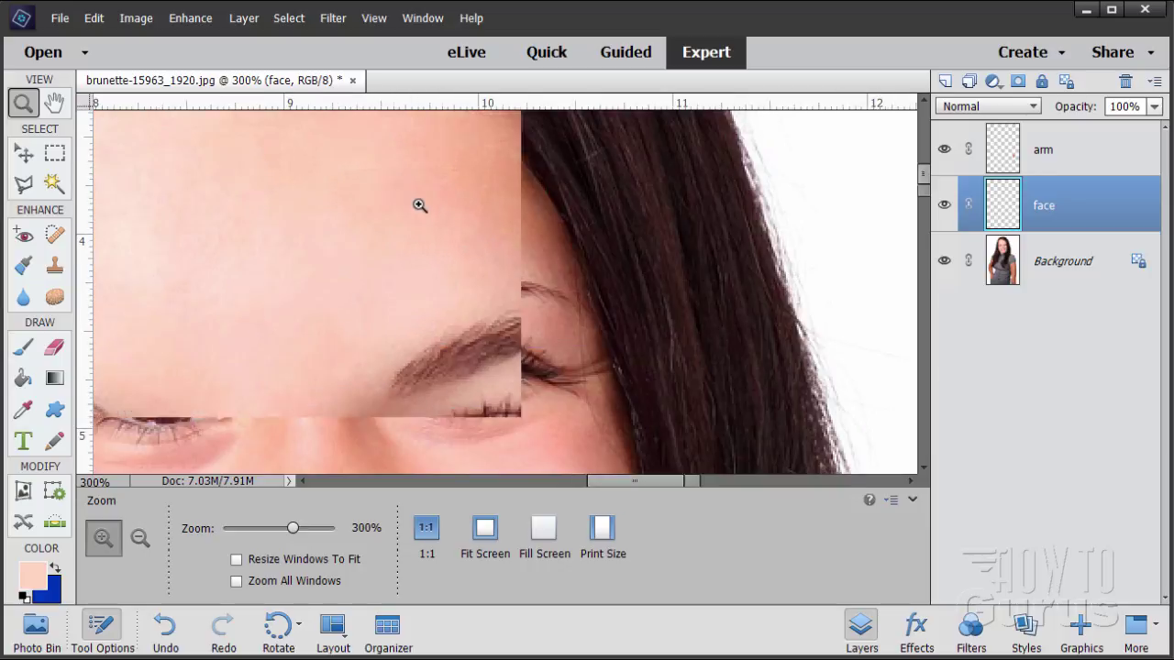
pyautogui.click(419, 207)
pyautogui.click(420, 213)
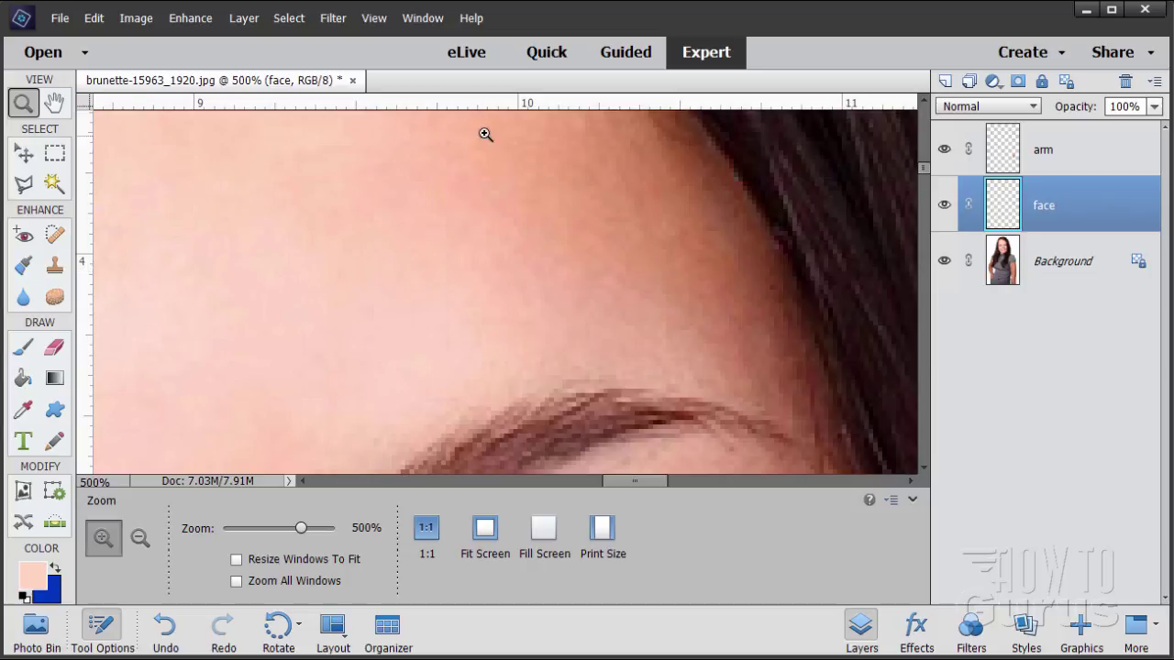
pyautogui.click(484, 532)
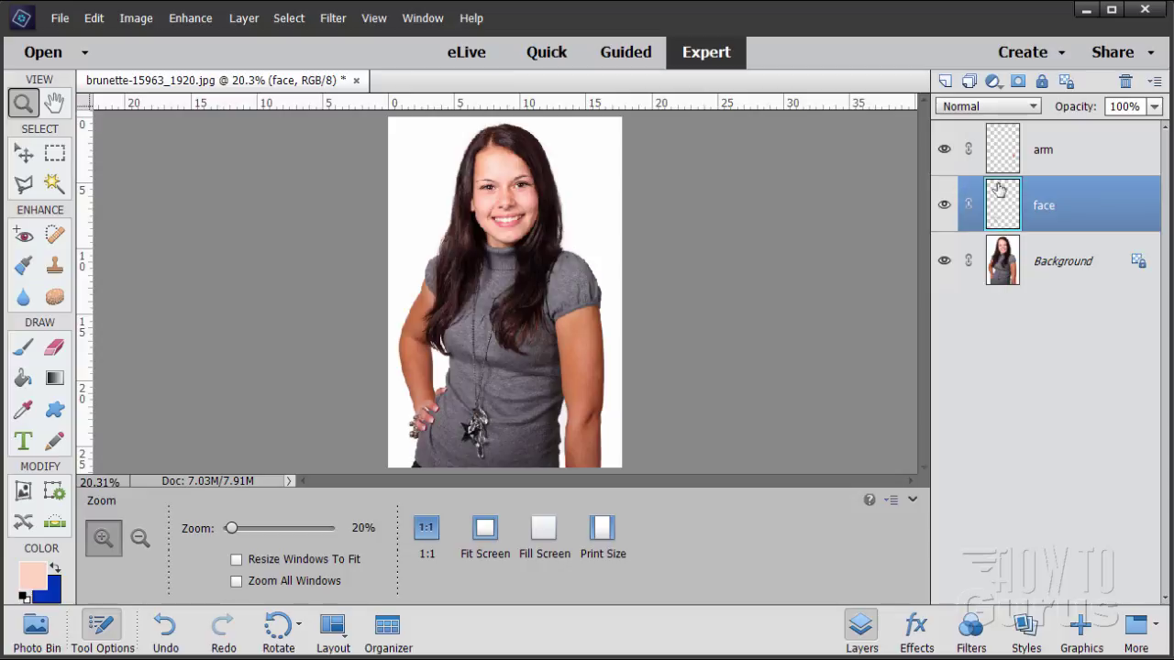
# Step: Hide the Background layer to isolate the two skin samples, switch to the Move tool and make Background the active layer
pyautogui.click(945, 261)
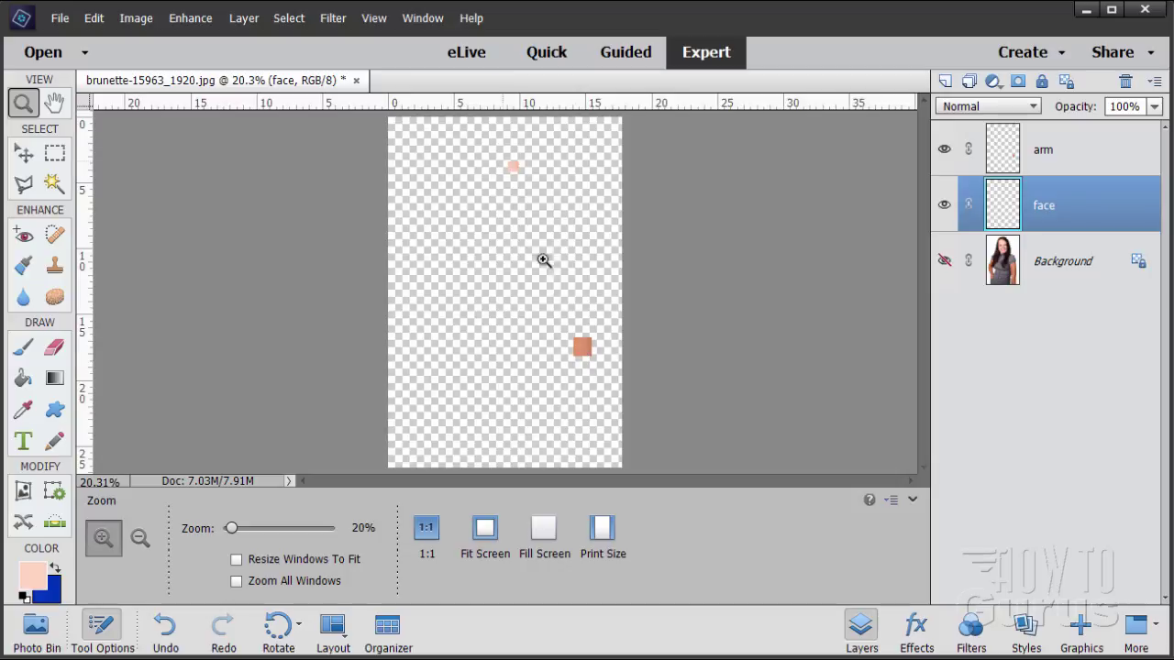
pyautogui.click(23, 156)
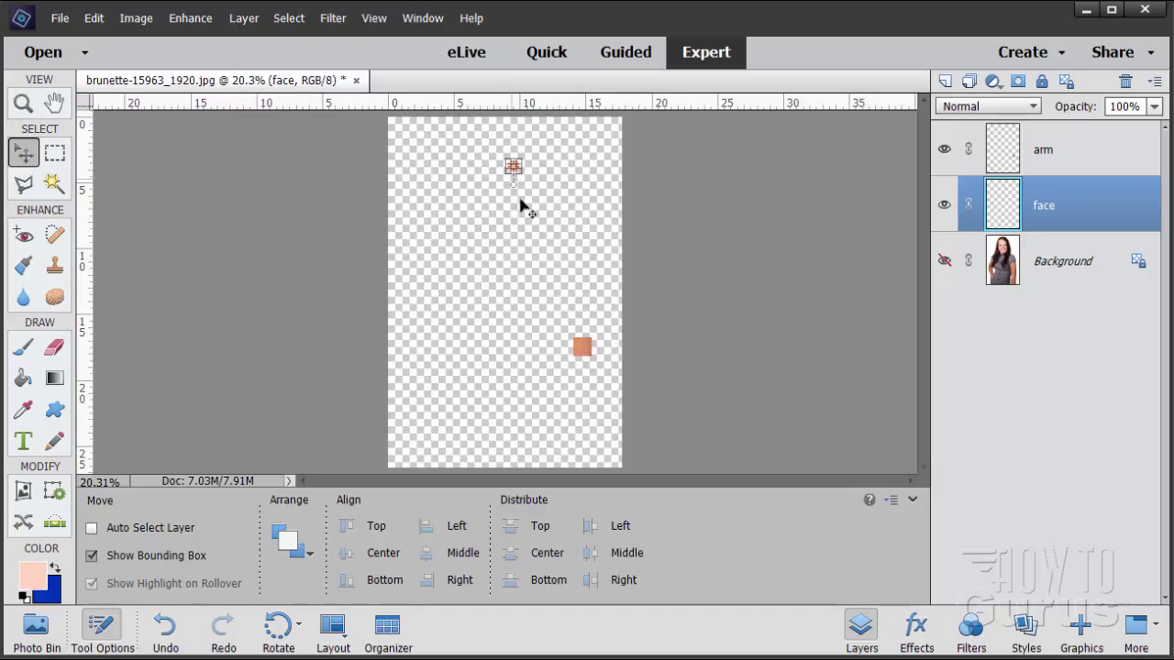
pyautogui.click(1060, 261)
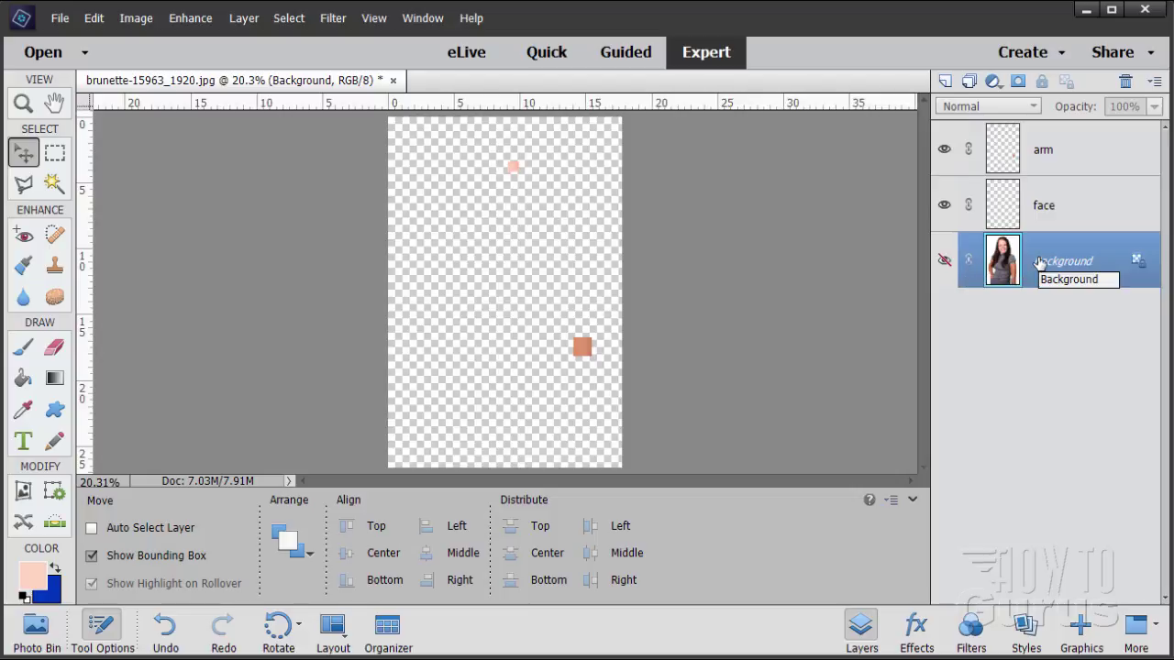
# Step: Reset the foreground and background colours to default and add a white Solid Color fill layer directly above the Background layer
pyautogui.click(27, 595)
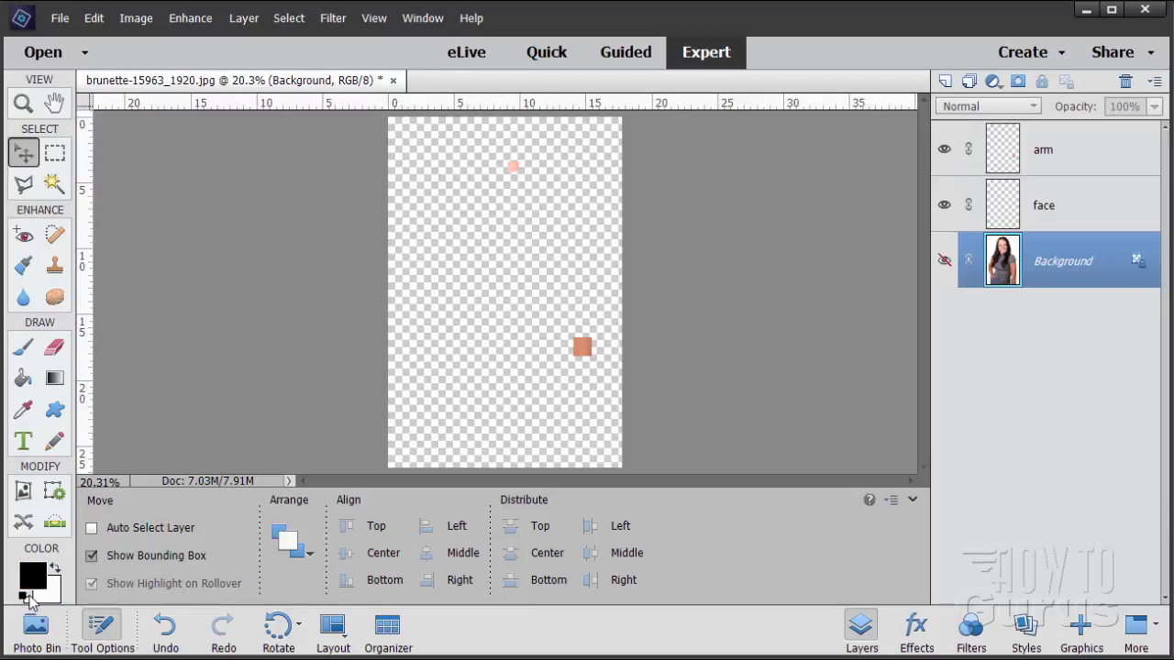
pyautogui.click(244, 18)
pyautogui.moveTo(278, 143)
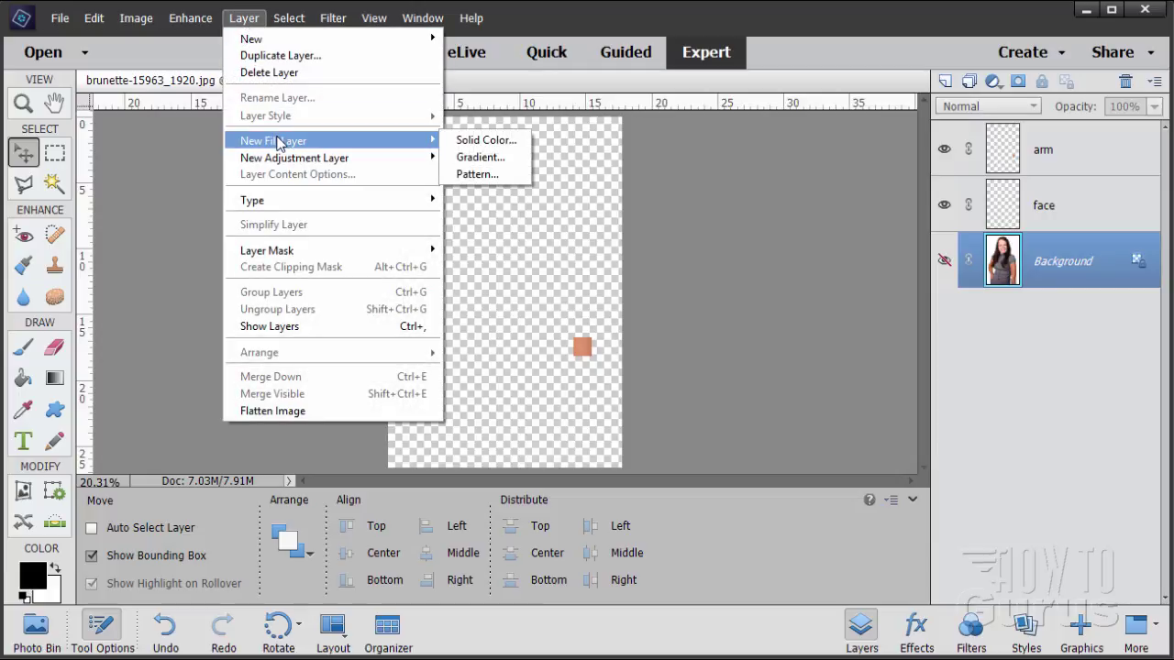
pyautogui.click(477, 140)
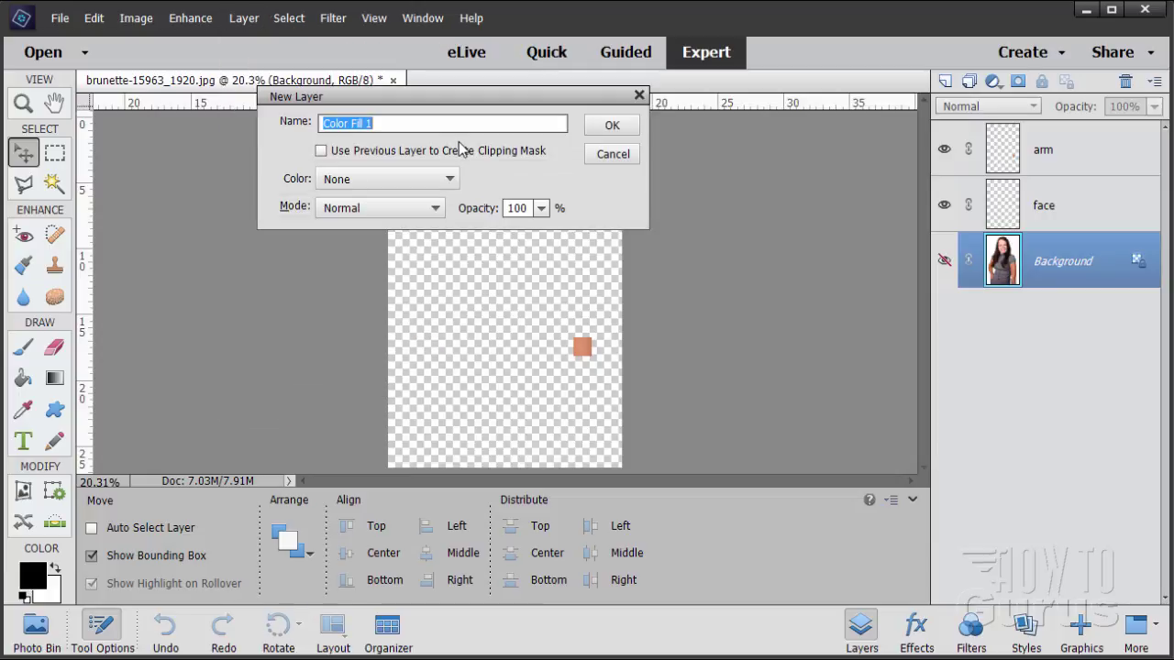
pyautogui.click(611, 130)
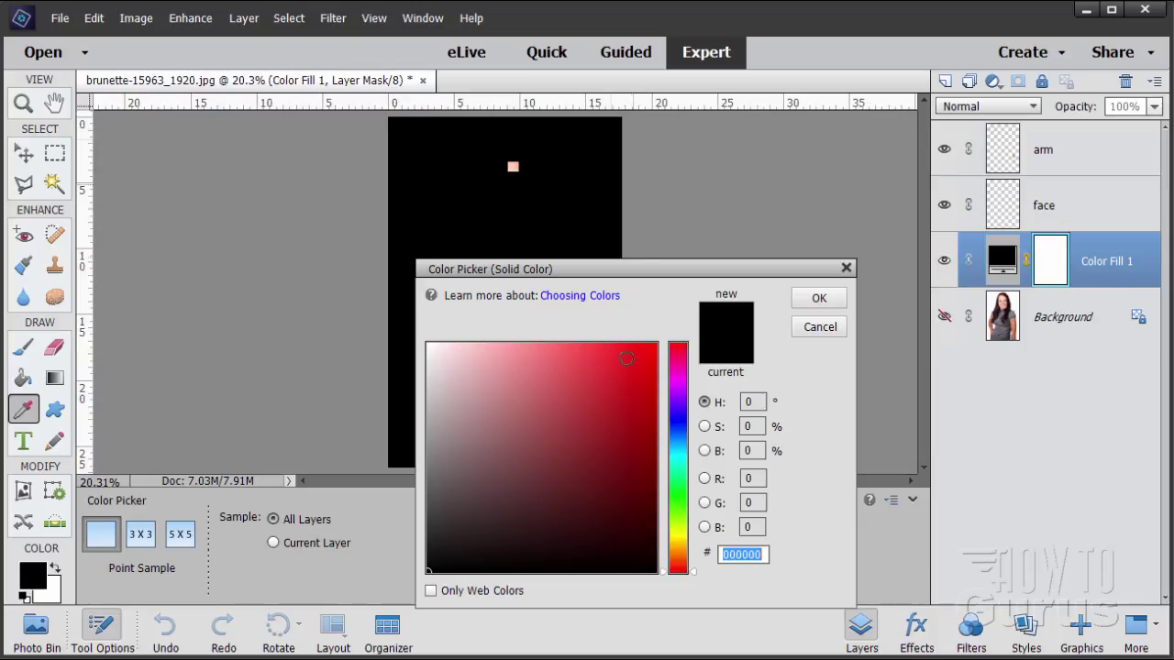
pyautogui.moveTo(537, 420); pyautogui.dragTo(418, 339)
pyautogui.click(816, 300)
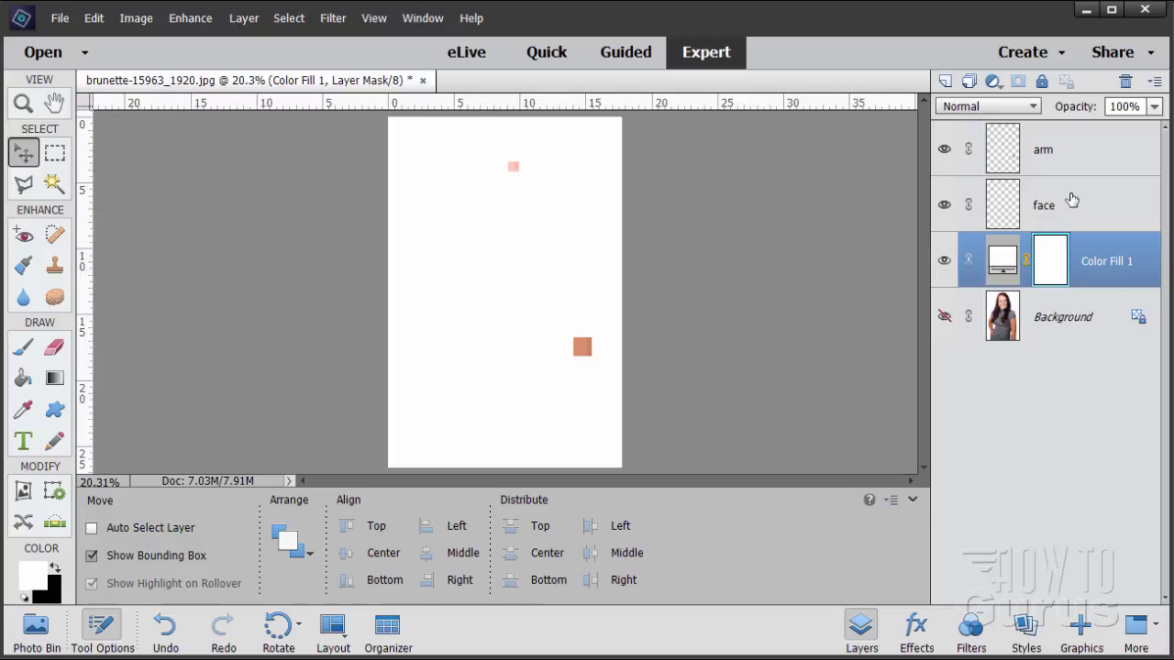
# Step: Move the arm layer's skin sample up next to the face sample near the top of the canvas
pyautogui.click(1060, 152)
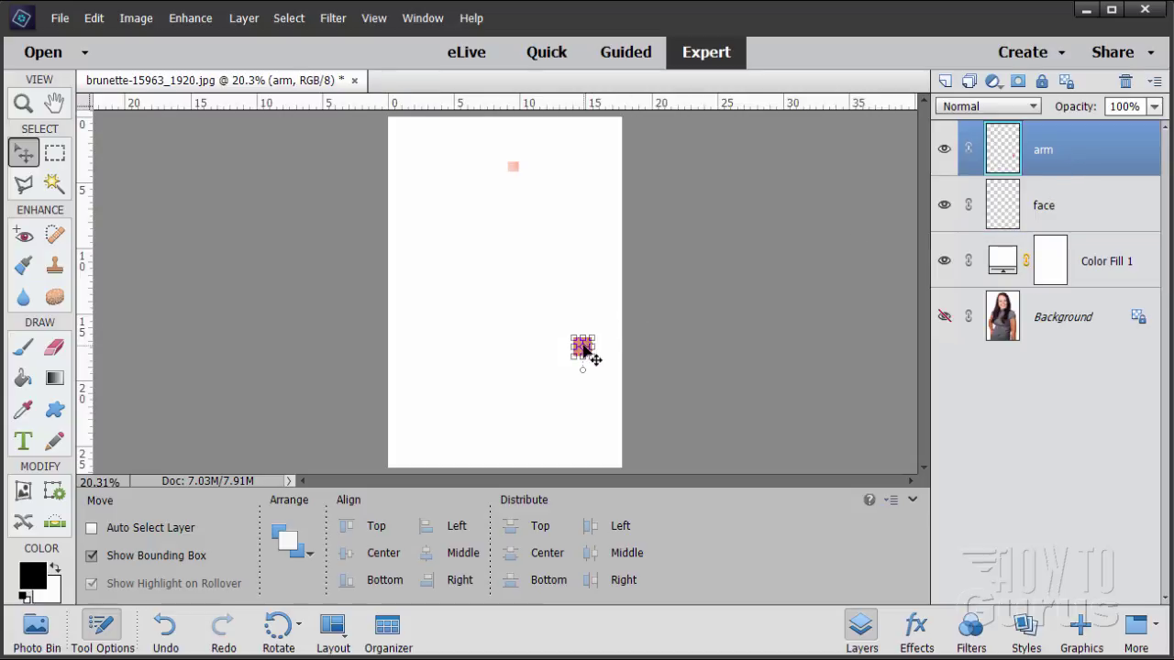
pyautogui.moveTo(583, 348); pyautogui.dragTo(531, 169)
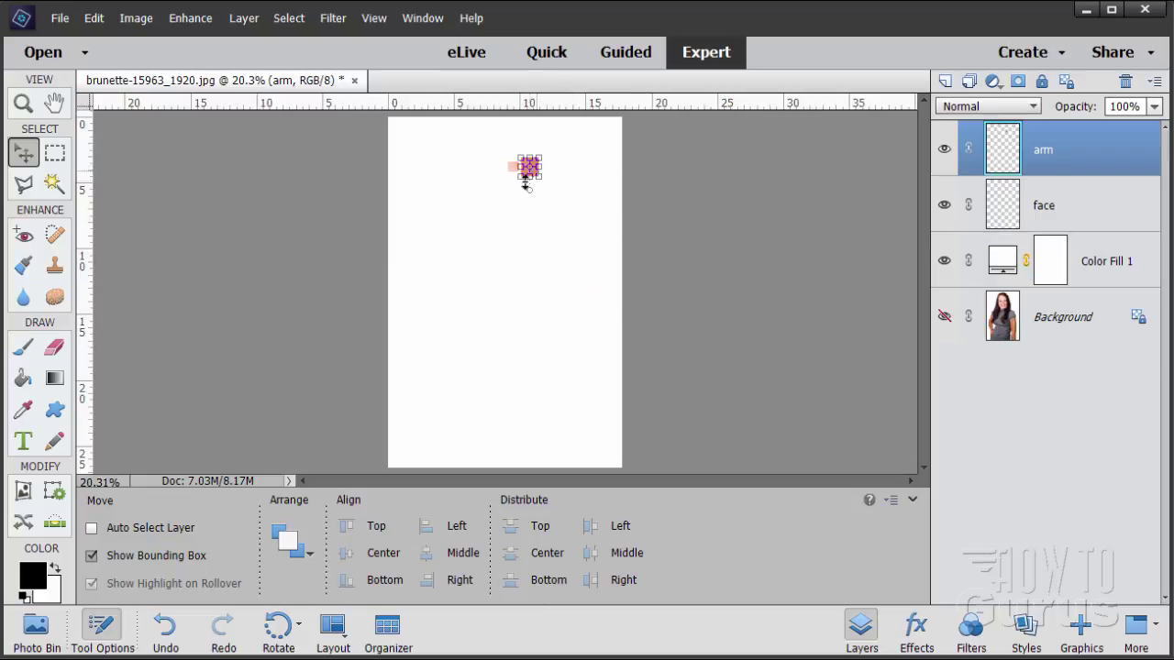
# Step: Enlarge the face layer's skin sample proportionally to about 163% and position it level with the arm sample
pyautogui.click(23, 104)
pyautogui.click(511, 170)
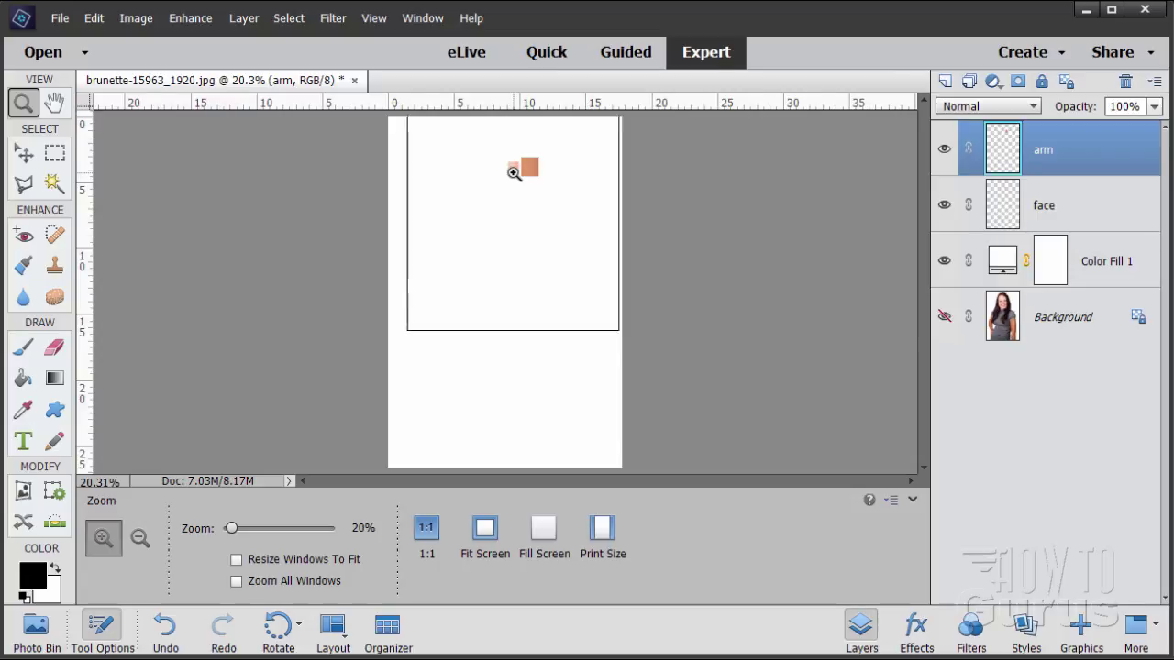
pyautogui.click(511, 171)
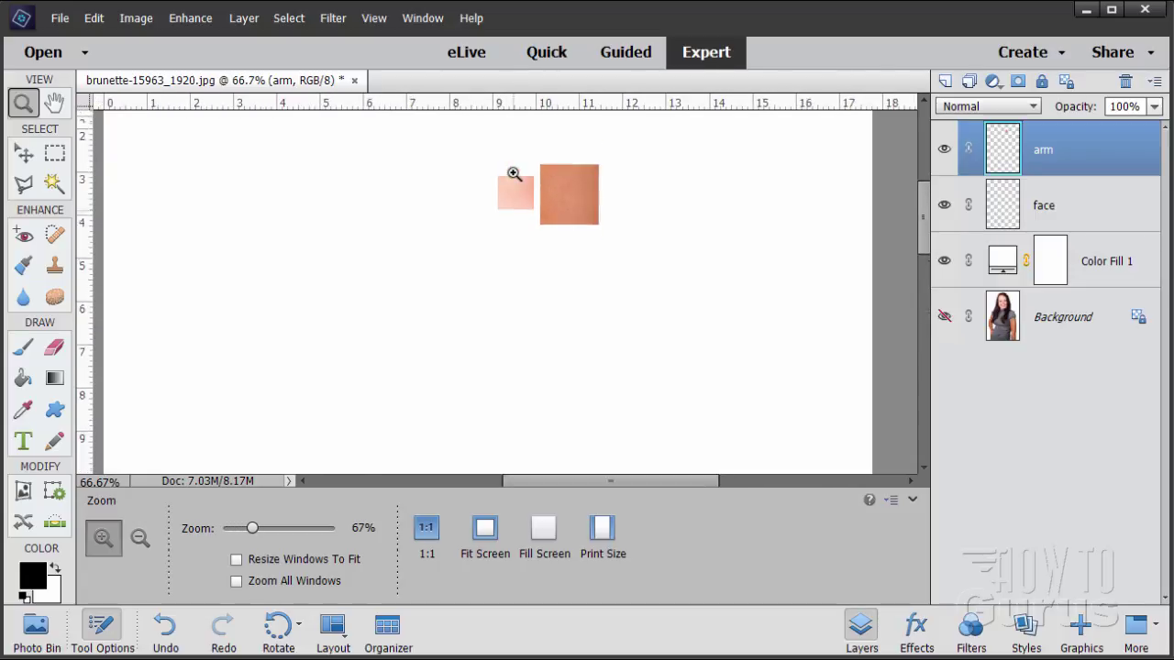
pyautogui.click(560, 258)
pyautogui.click(560, 257)
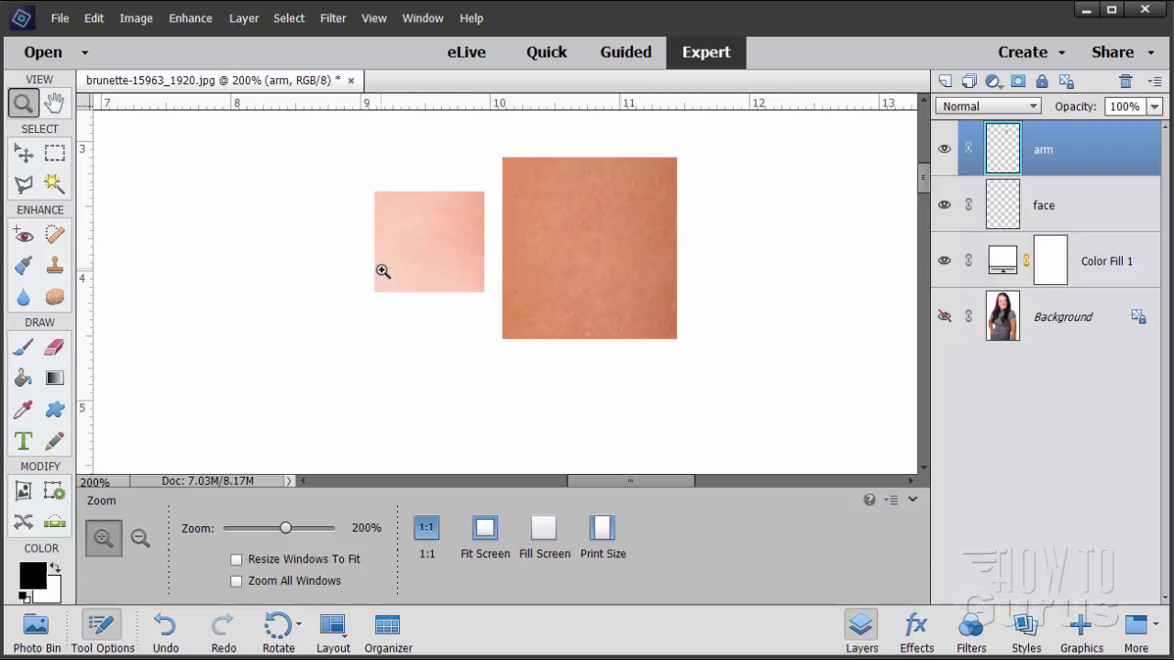
pyautogui.click(25, 154)
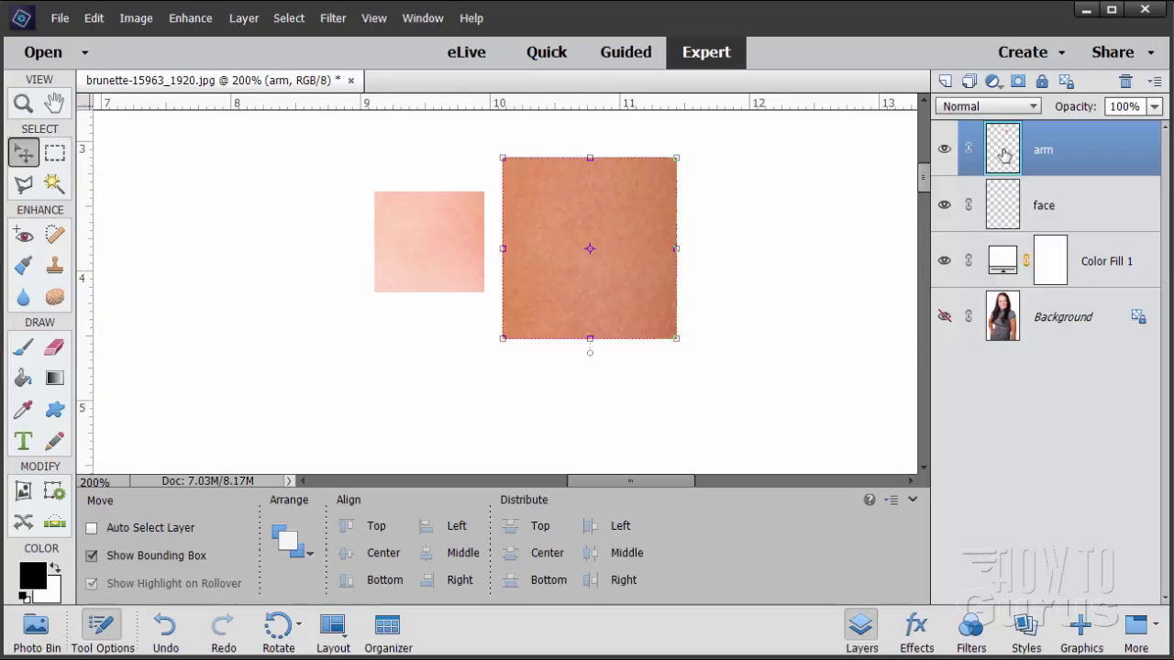
pyautogui.click(1000, 201)
pyautogui.moveTo(446, 272); pyautogui.dragTo(490, 326)
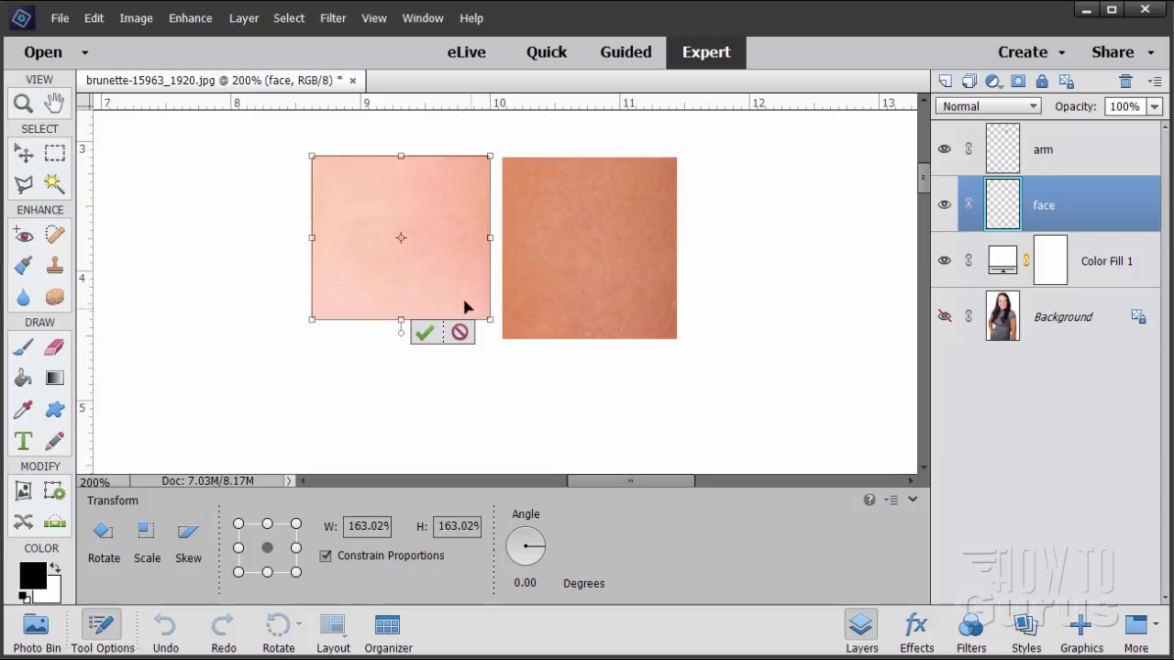
pyautogui.moveTo(451, 292); pyautogui.dragTo(451, 304)
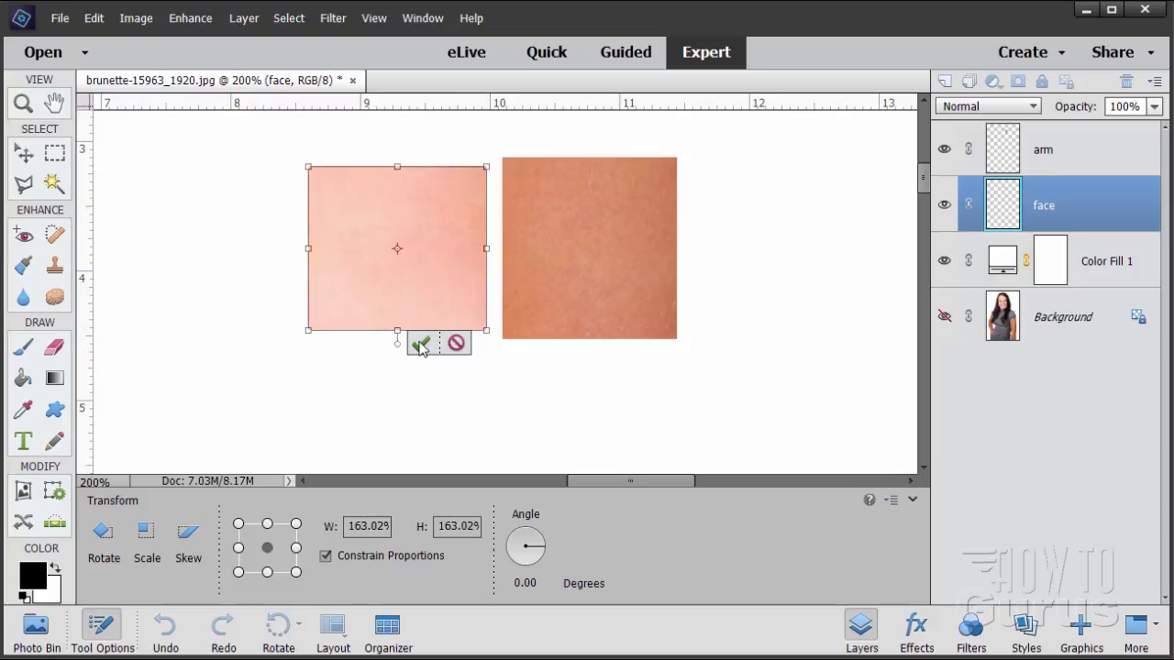
pyautogui.press('Return')
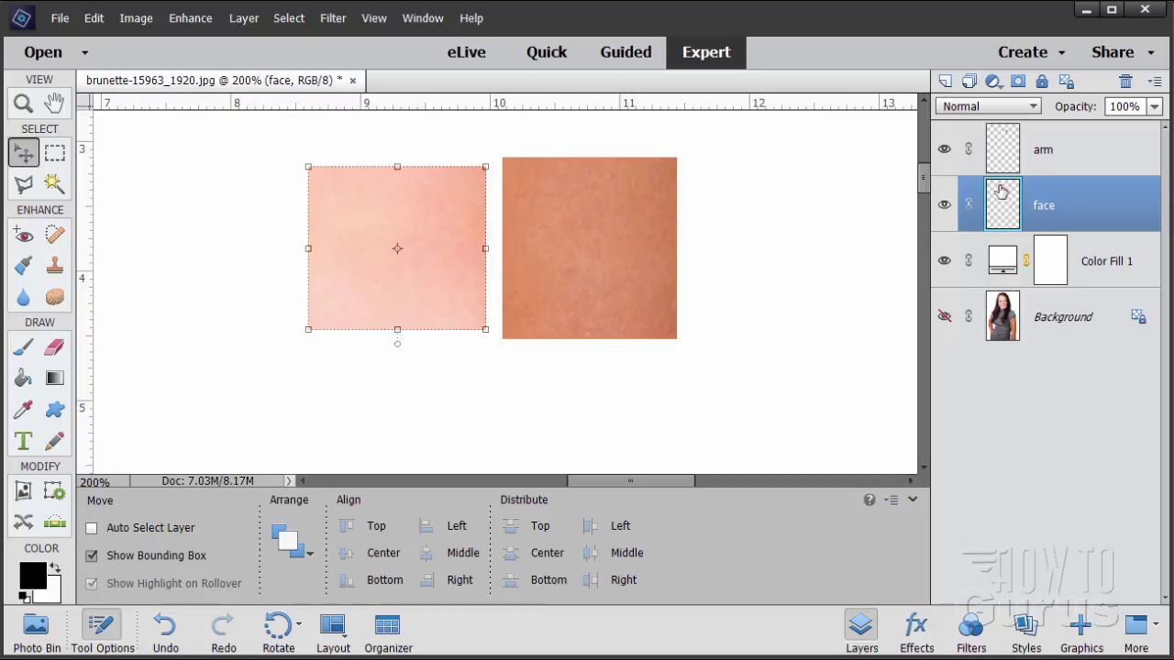
# Step: Load the face sample's outline as a selection and apply the Average blur filter to it
pyautogui.press('ctrl')
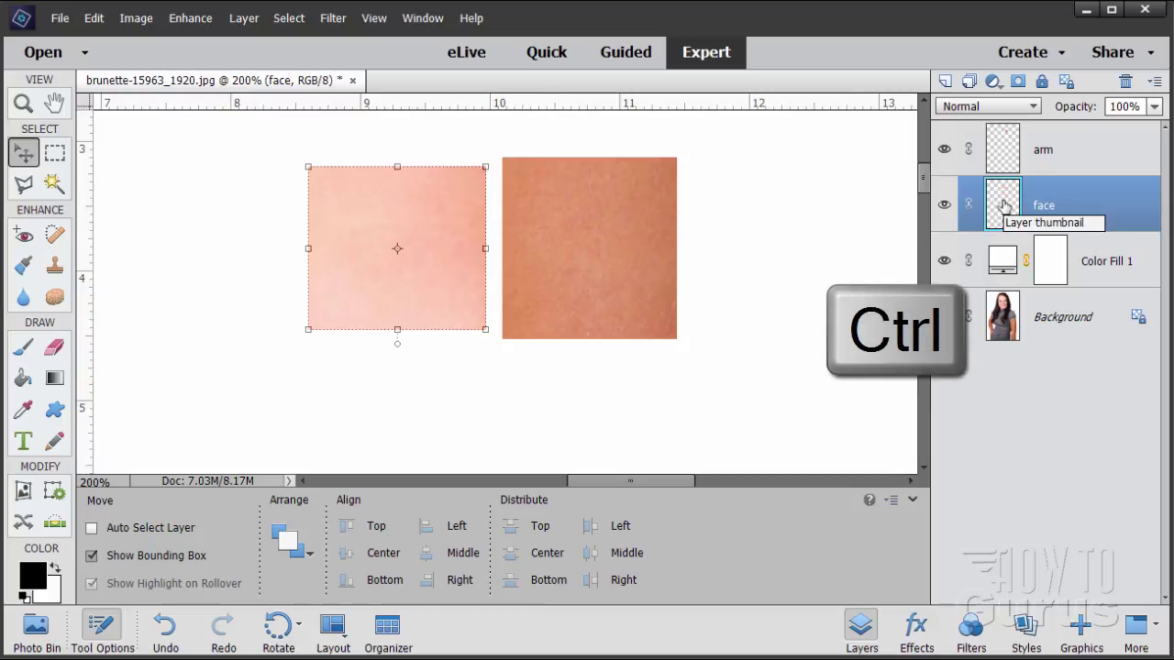
pyautogui.press('ctrl')
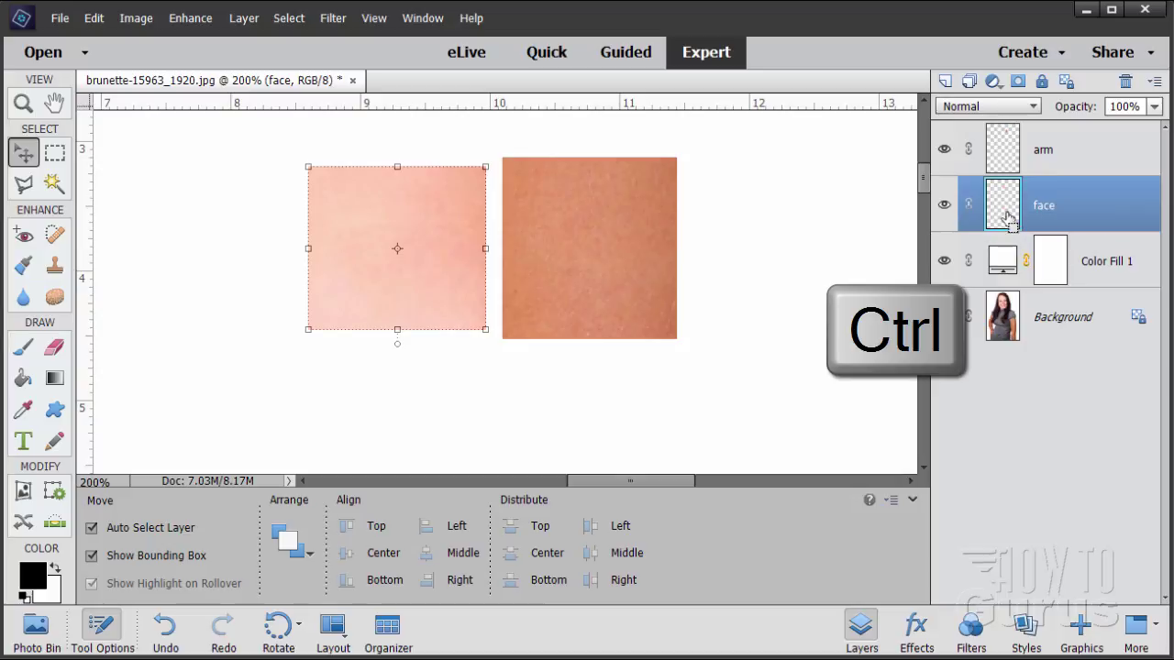
pyautogui.keyDown('ctrl'); pyautogui.click(1007, 217); pyautogui.keyUp('ctrl')
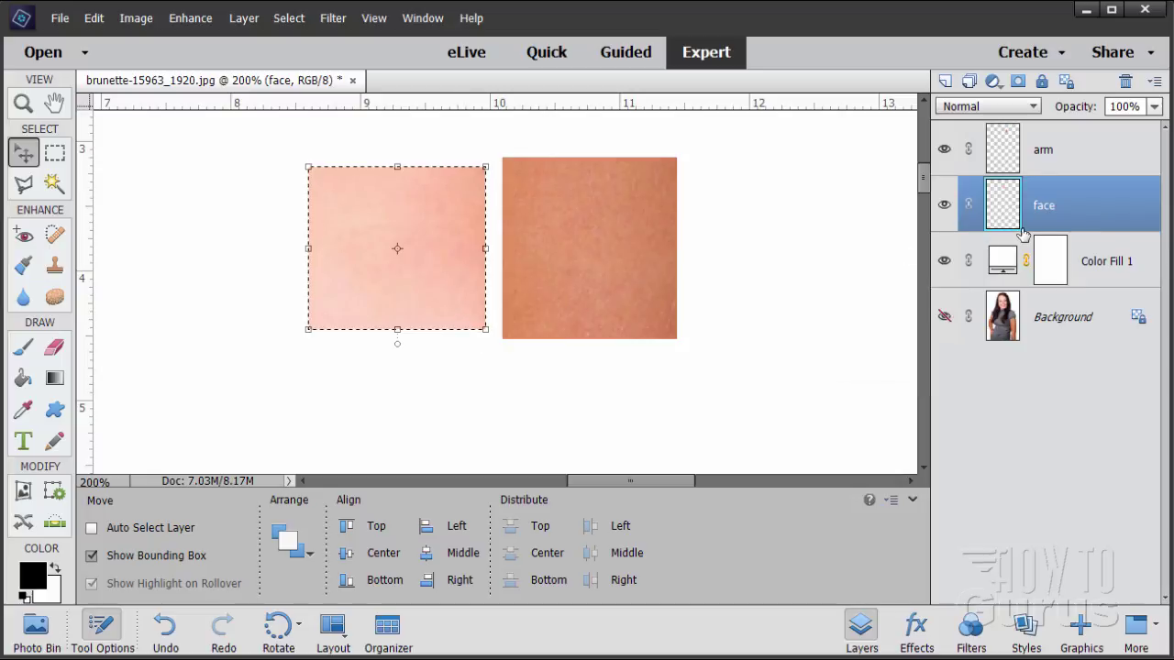
pyautogui.click(332, 18)
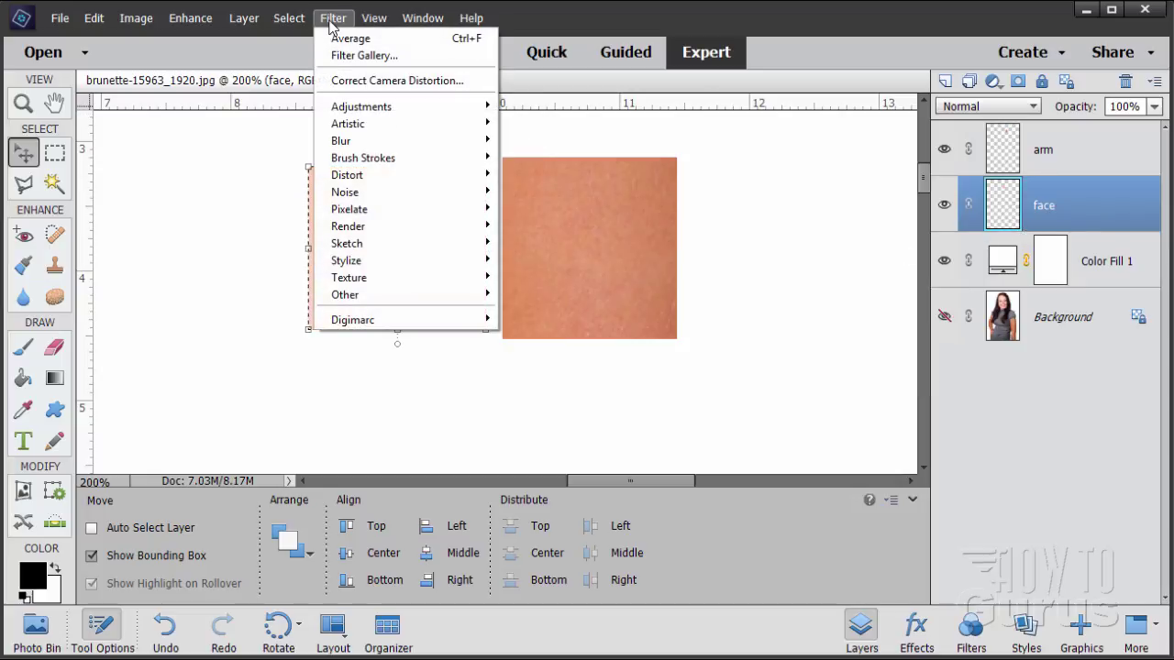
pyautogui.moveTo(382, 140)
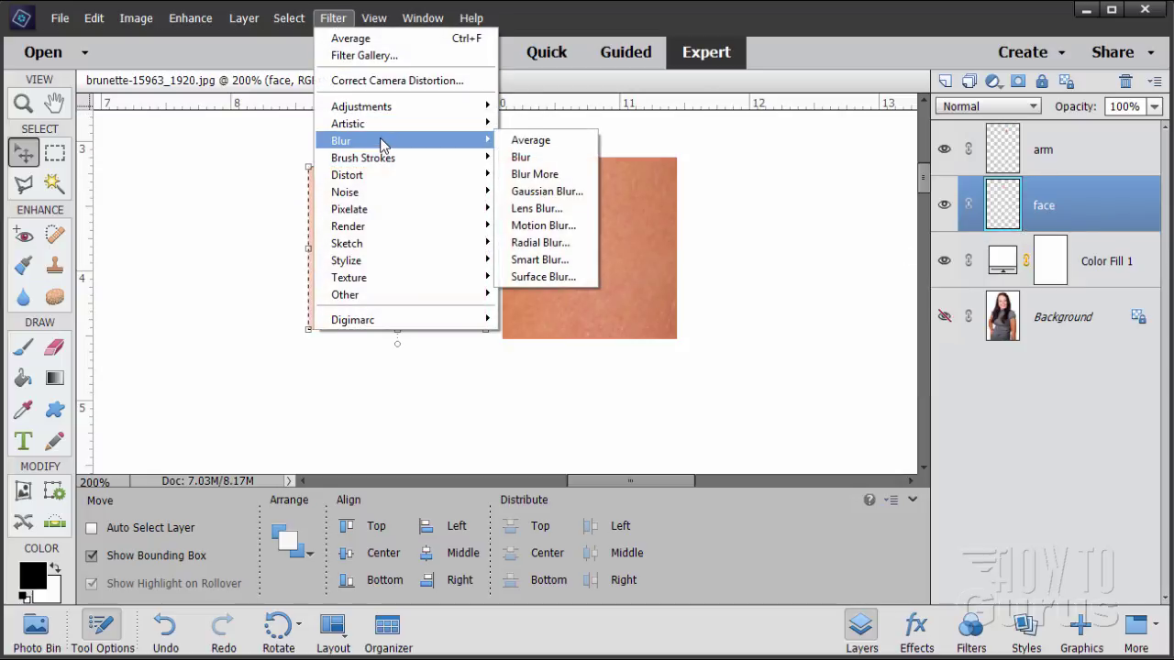
pyautogui.click(534, 142)
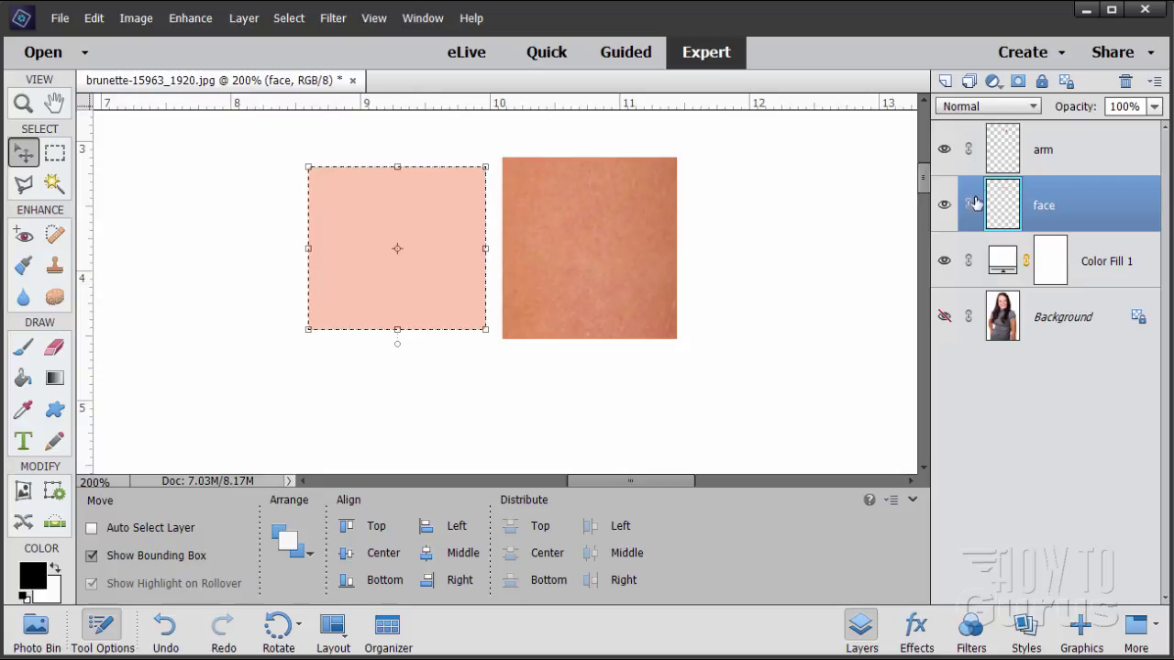
# Step: Load the arm sample's outline as a selection on the arm layer and apply the Average blur filter to it
pyautogui.click(1006, 158)
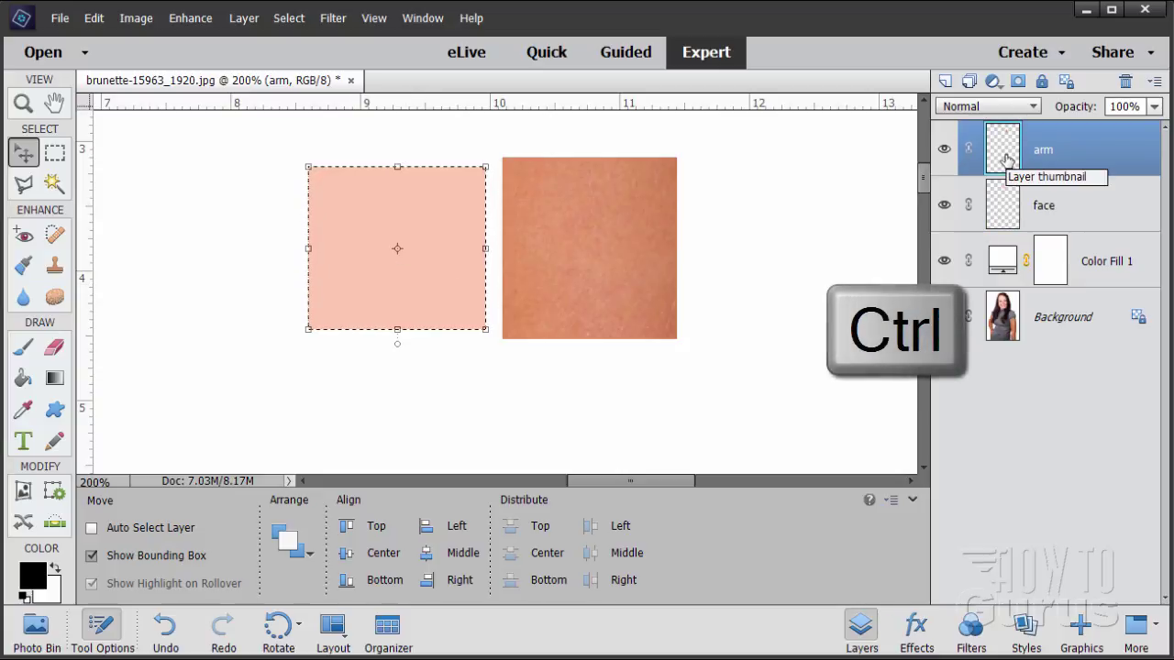
pyautogui.press('ctrl')
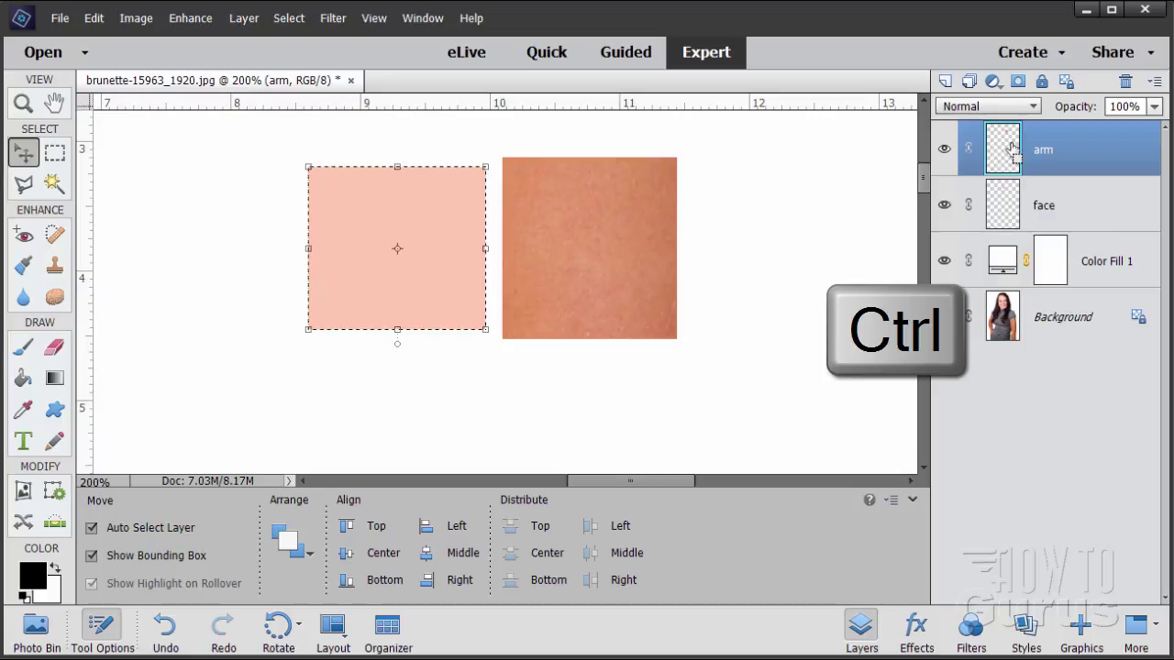
pyautogui.keyDown('ctrl'); pyautogui.click(1012, 158); pyautogui.keyUp('ctrl')
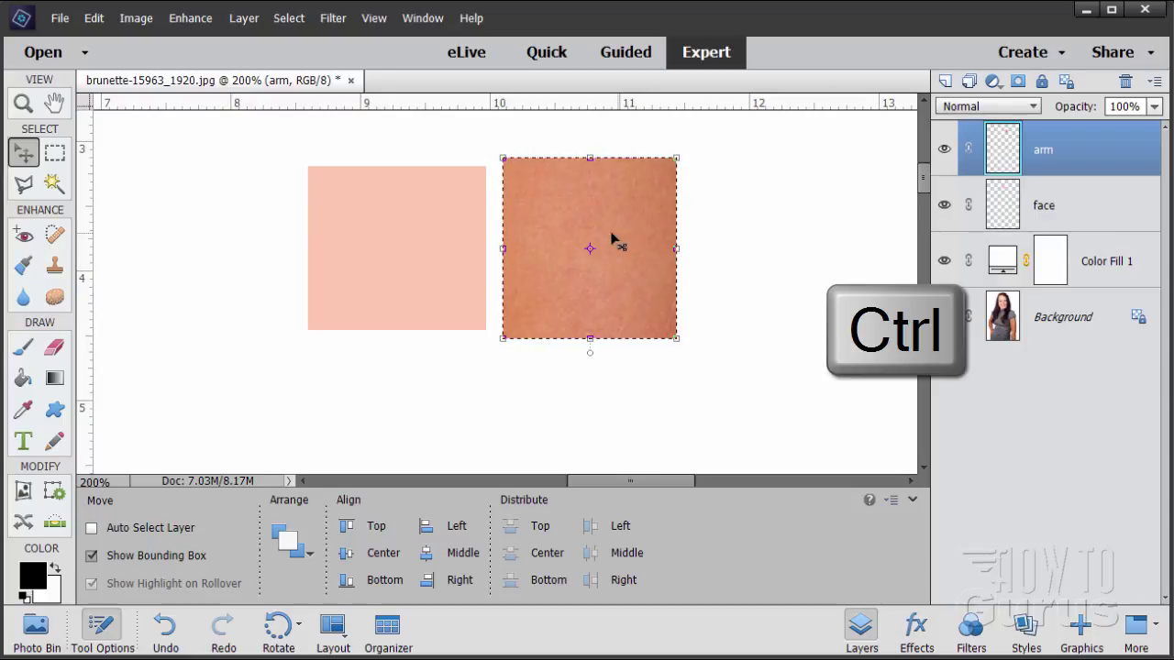
pyautogui.click(333, 18)
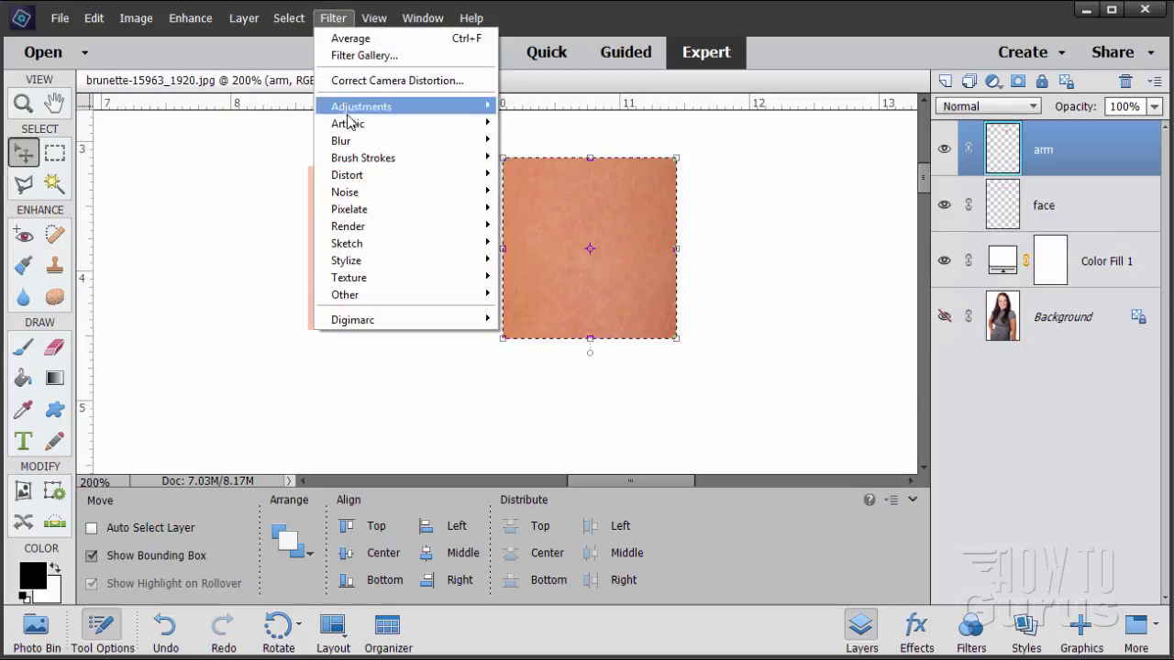
pyautogui.moveTo(341, 140)
pyautogui.click(530, 141)
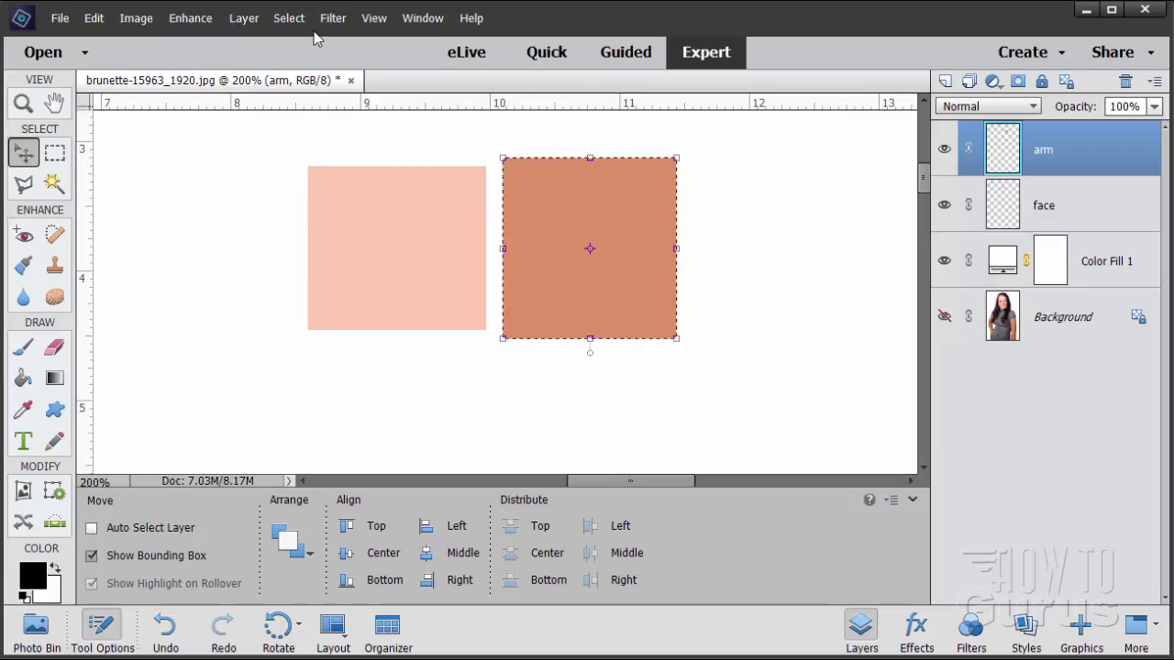
# Step: Deselect everything and move the averaged arm sample flush against the edge of the face sample
pyautogui.click(289, 18)
pyautogui.click(295, 55)
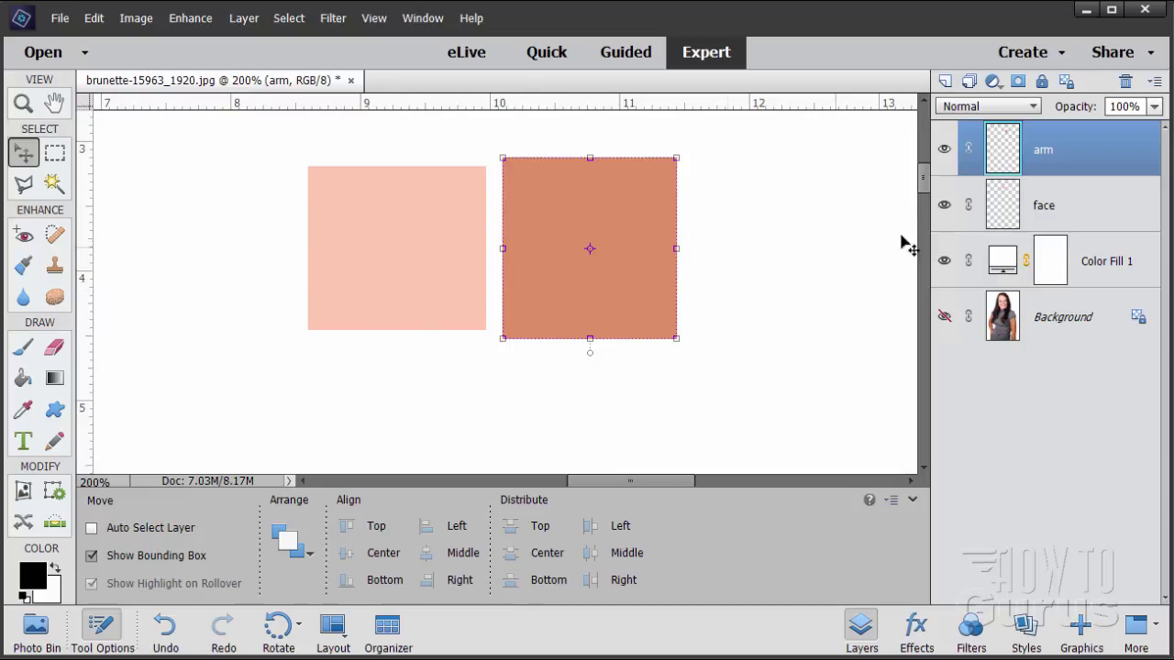
pyautogui.moveTo(587, 302); pyautogui.dragTo(561, 295)
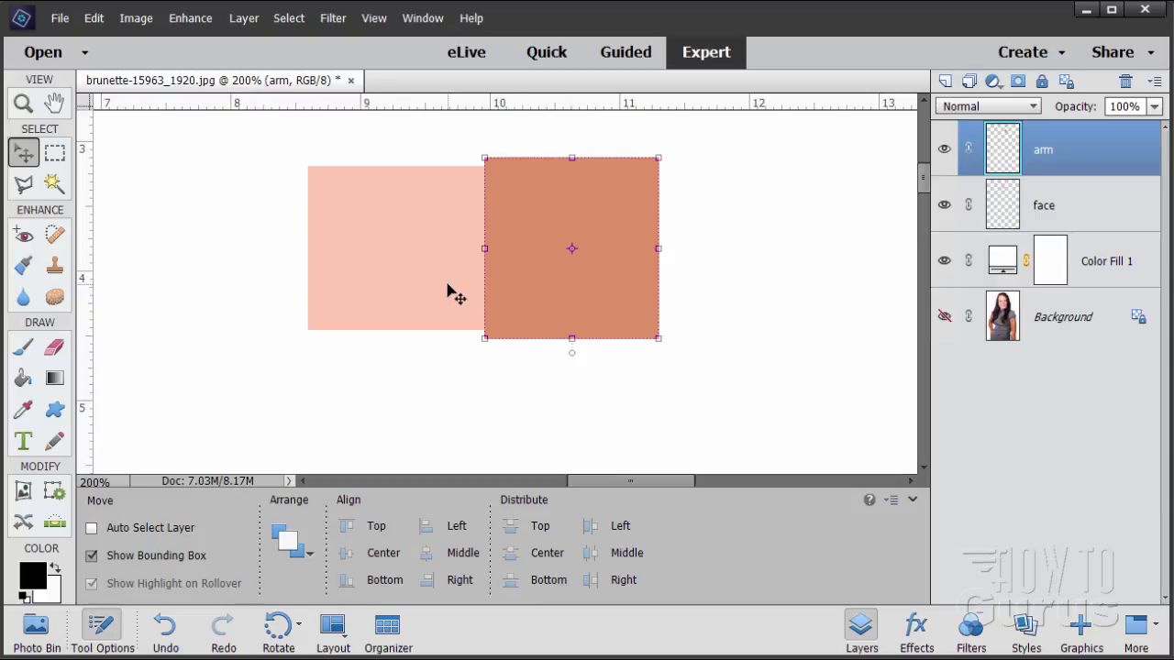
# Step: Open the foreground Color Picker and alternately sample the face and arm squares to compare their hue, saturation, brightness and RGB values
pyautogui.click(33, 576)
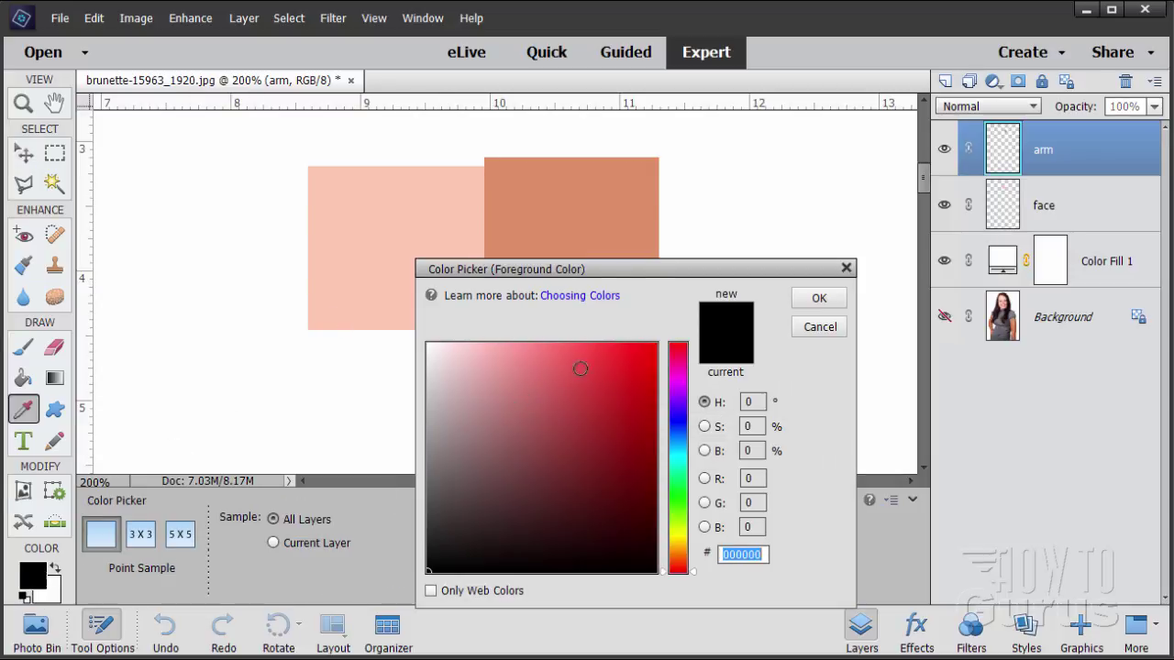
pyautogui.moveTo(642, 277); pyautogui.dragTo(899, 264)
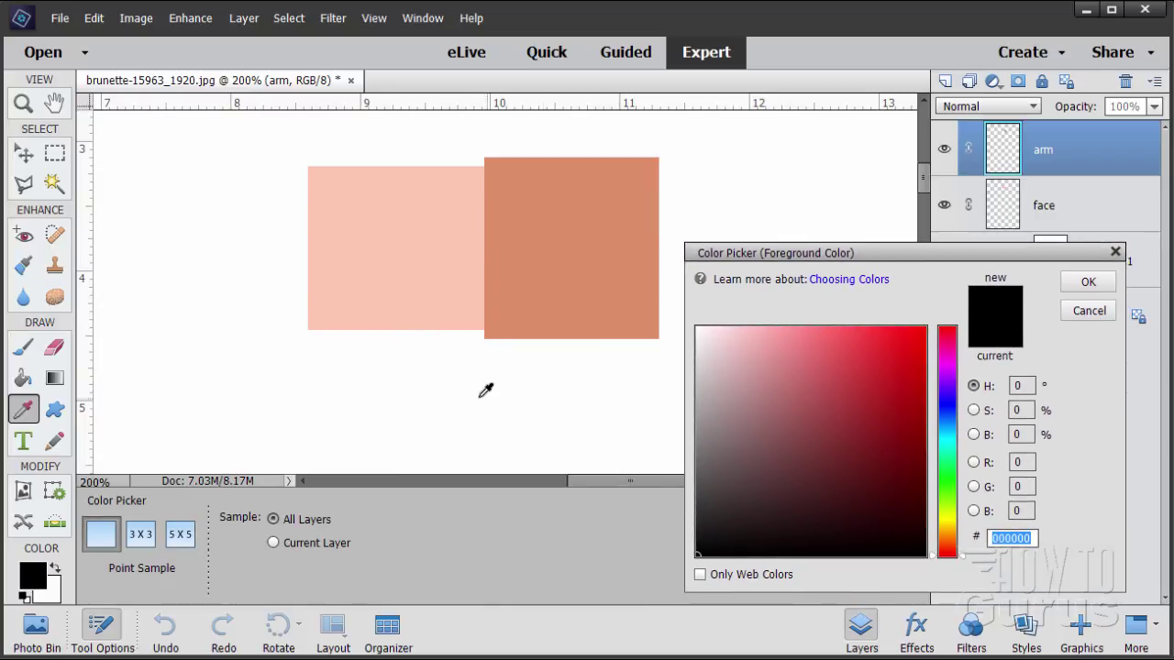
pyautogui.click(404, 237)
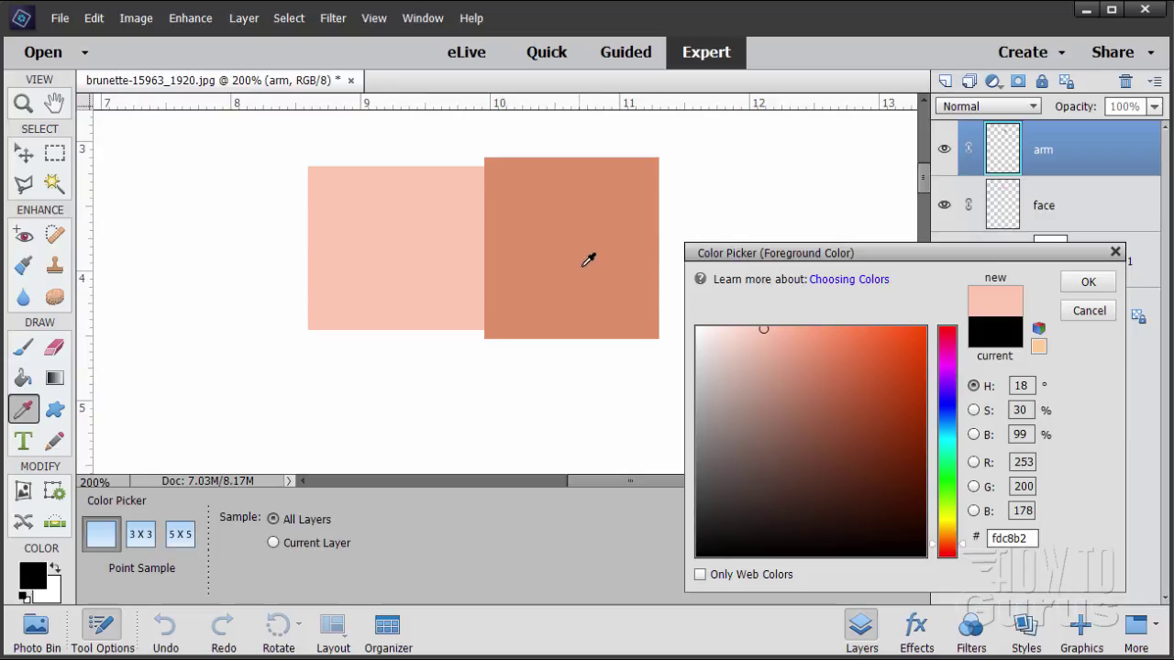
pyautogui.click(582, 235)
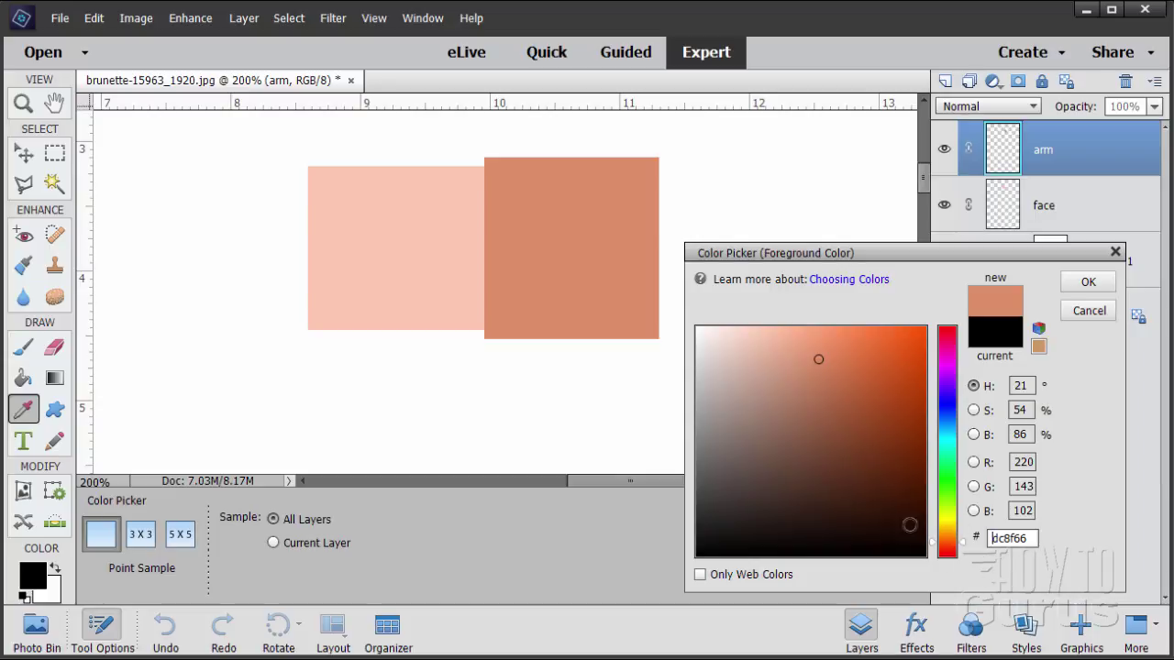
pyautogui.click(432, 240)
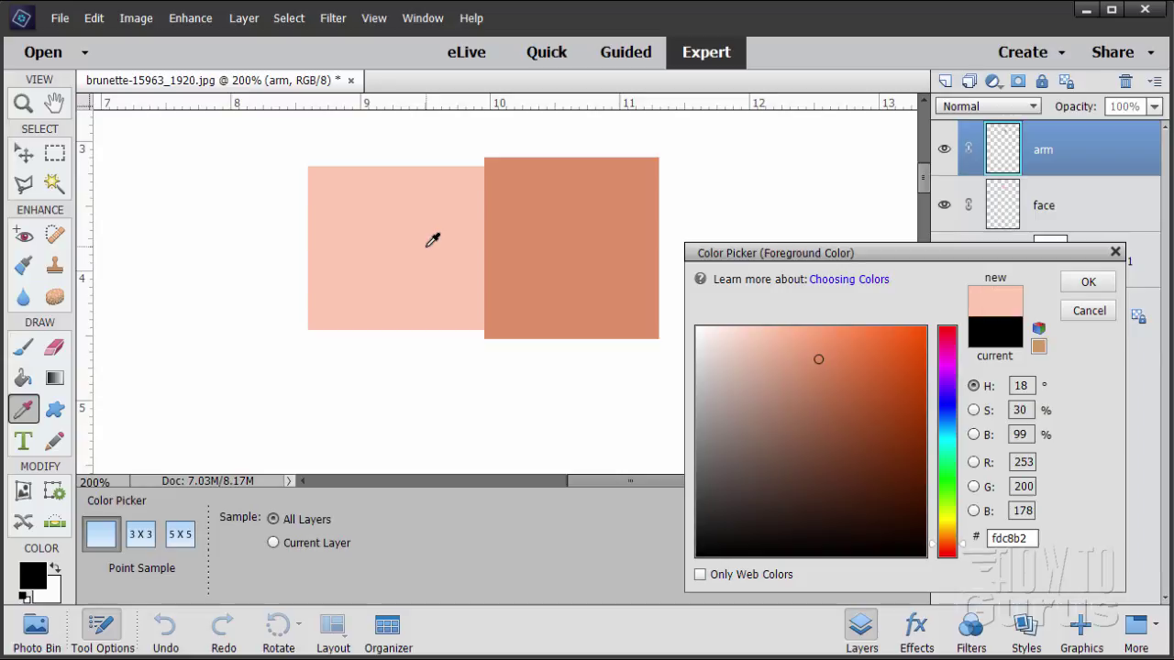
pyautogui.click(612, 272)
pyautogui.click(424, 269)
pyautogui.click(615, 274)
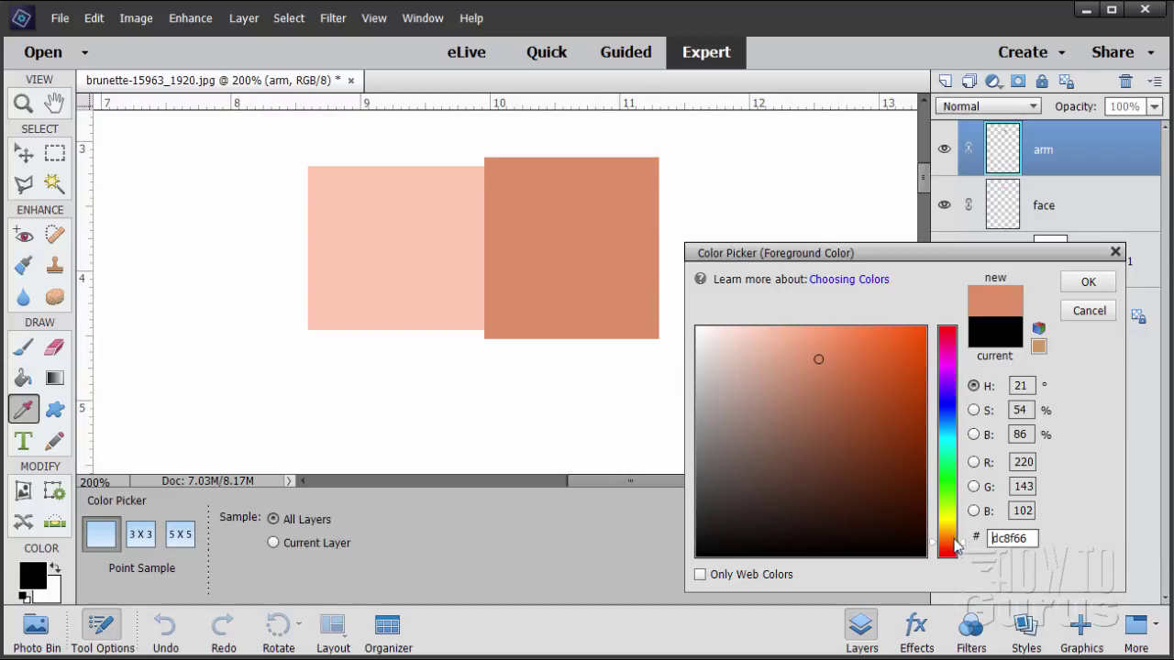
pyautogui.click(460, 261)
pyautogui.click(550, 257)
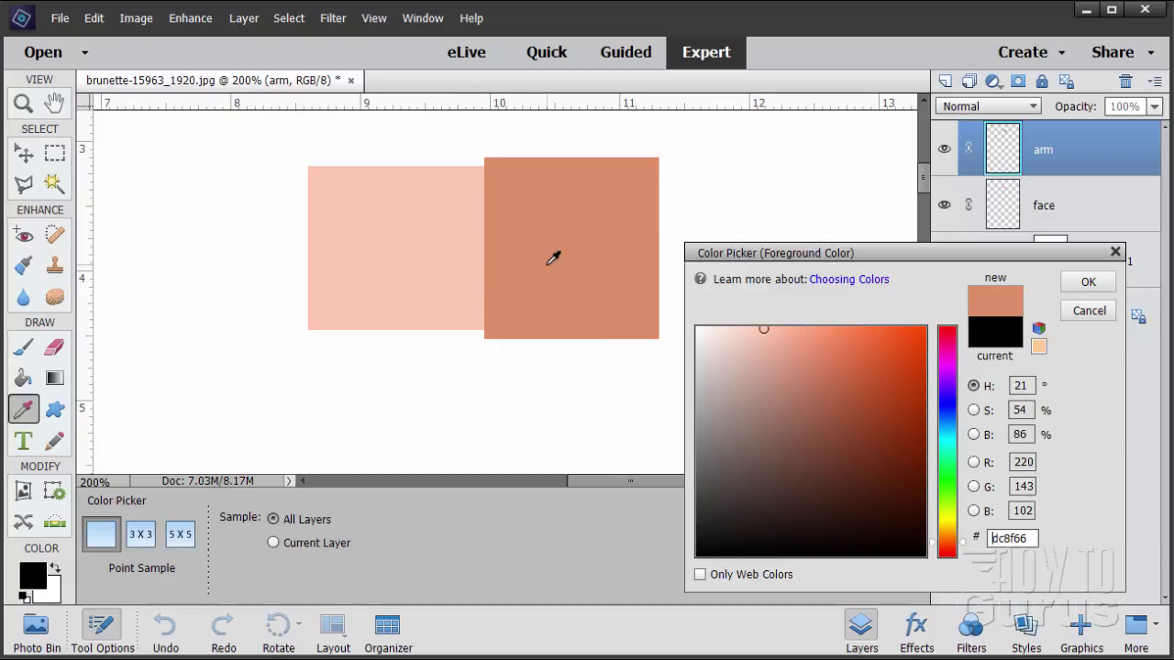
pyautogui.click(422, 257)
pyautogui.click(530, 256)
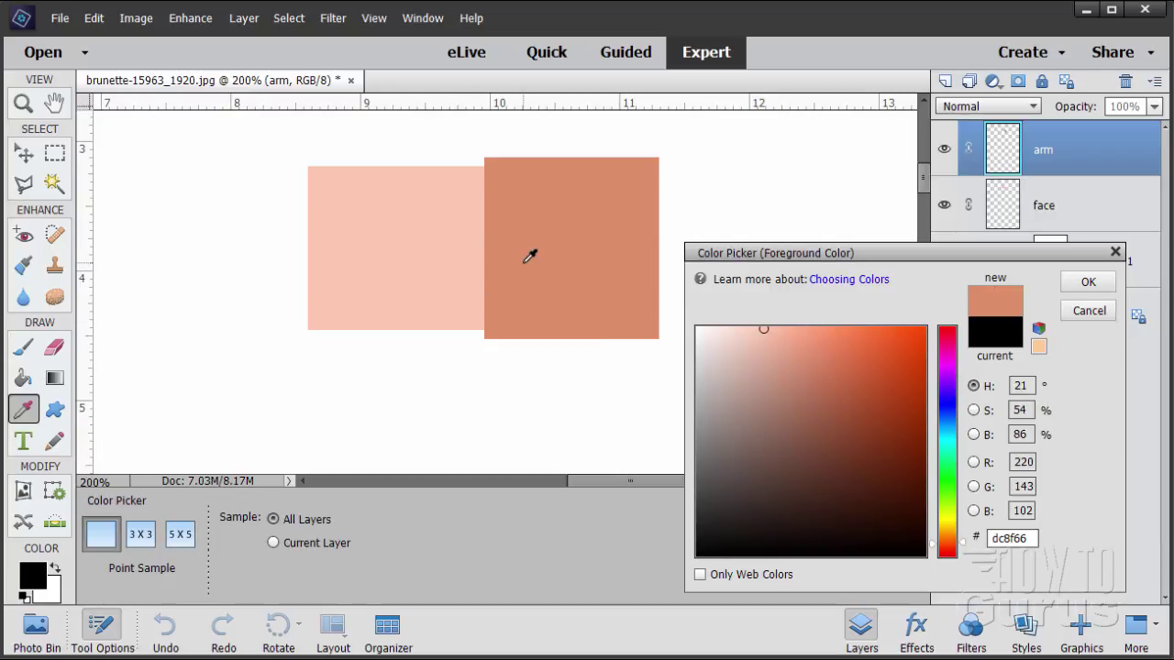
# Step: Alternately sample the averaged face and arm squares to compare their hue, saturation, brightness and RGB values
pyautogui.click(416, 255)
pyautogui.click(518, 259)
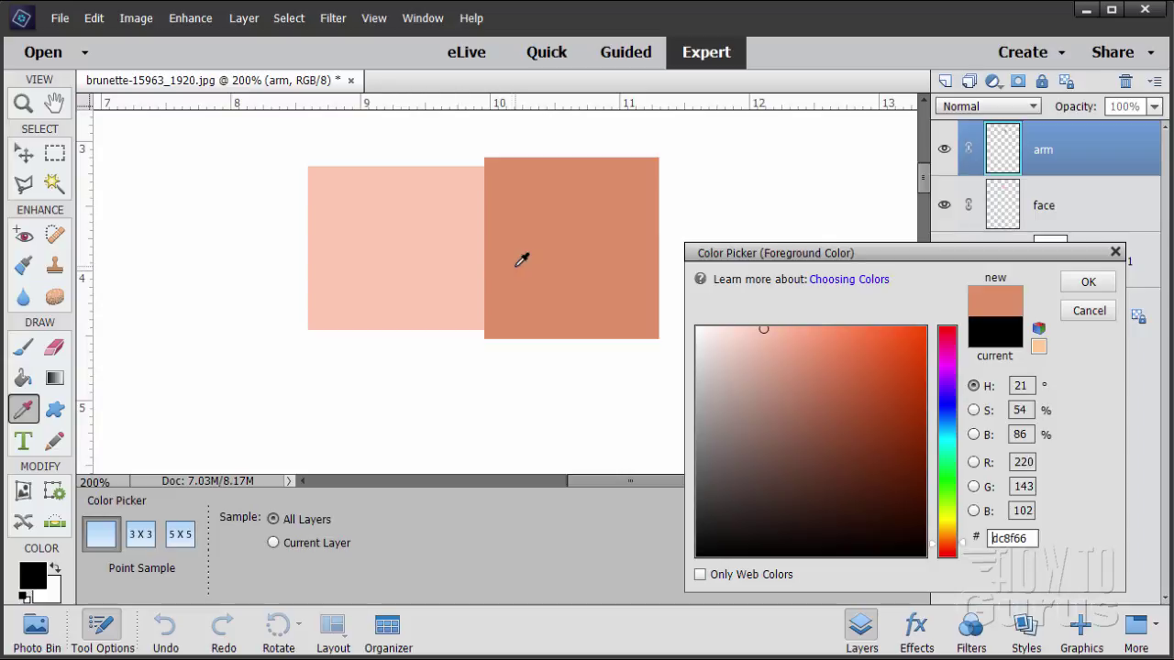
pyautogui.click(433, 260)
pyautogui.click(527, 264)
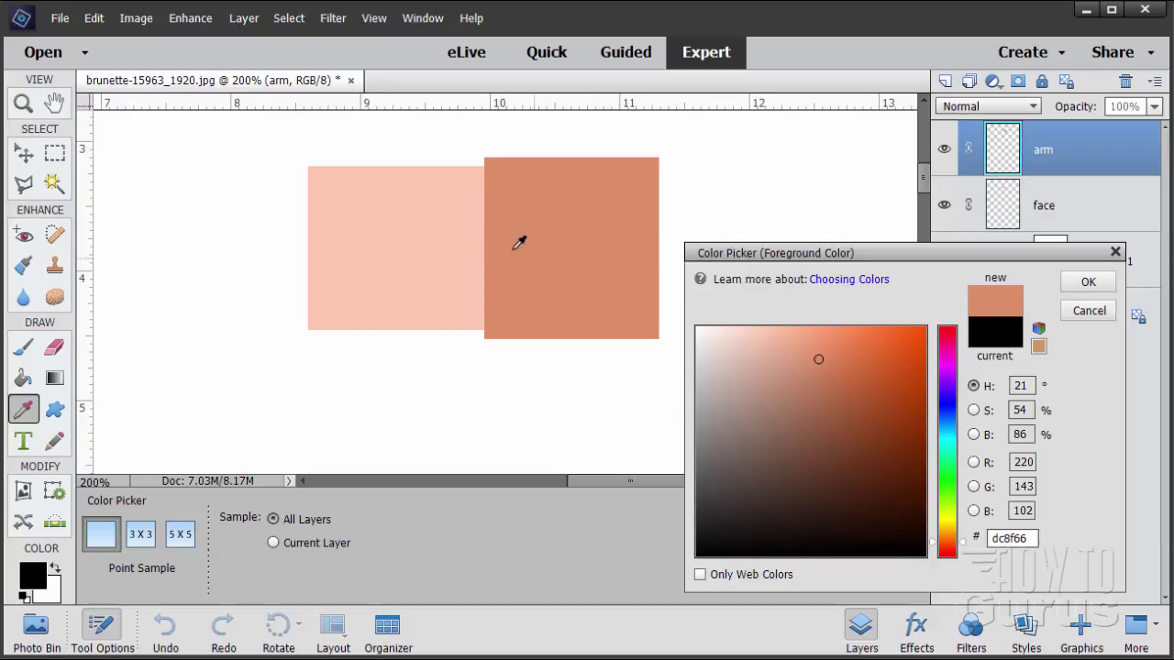
pyautogui.click(448, 231)
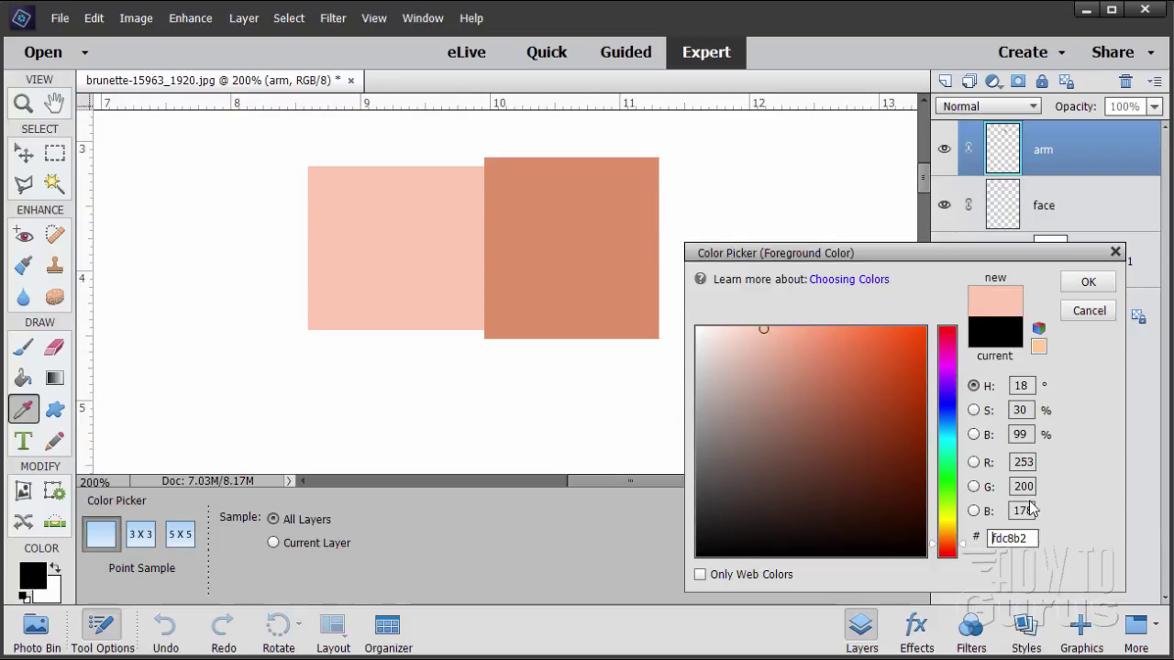
pyautogui.click(606, 243)
pyautogui.click(409, 236)
pyautogui.click(545, 254)
pyautogui.click(454, 253)
pyautogui.click(565, 259)
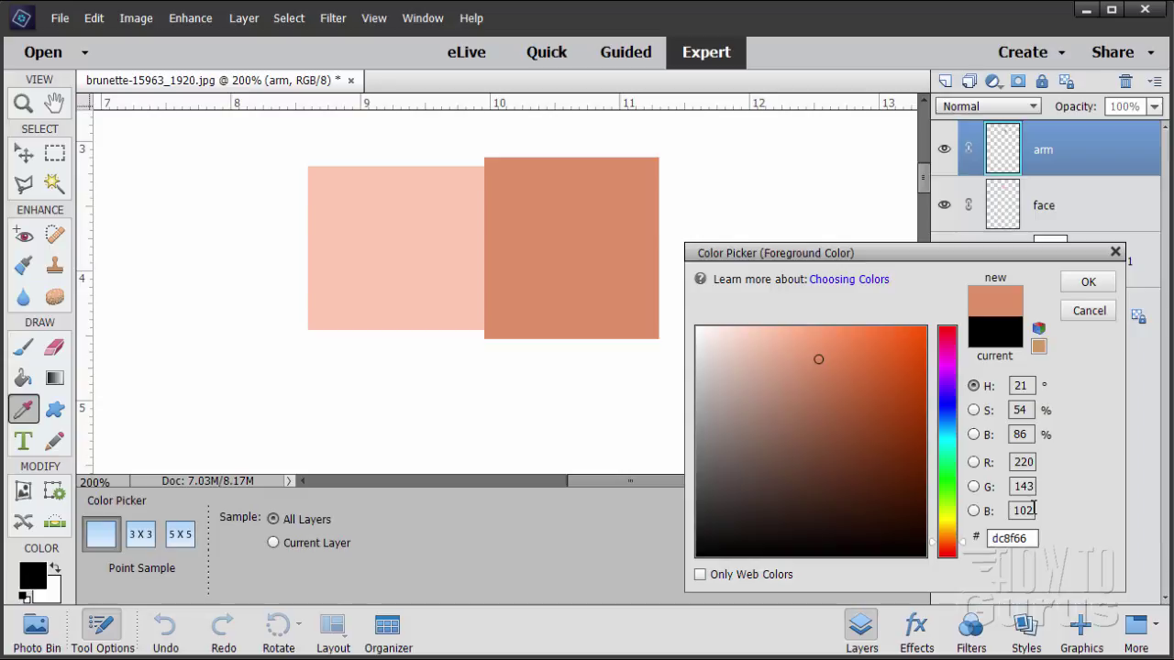
# Step: Move the Color Picker closer to the samples, compare the face and arm colours once more, and cancel the picker
pyautogui.moveTo(896, 250); pyautogui.dragTo(747, 274)
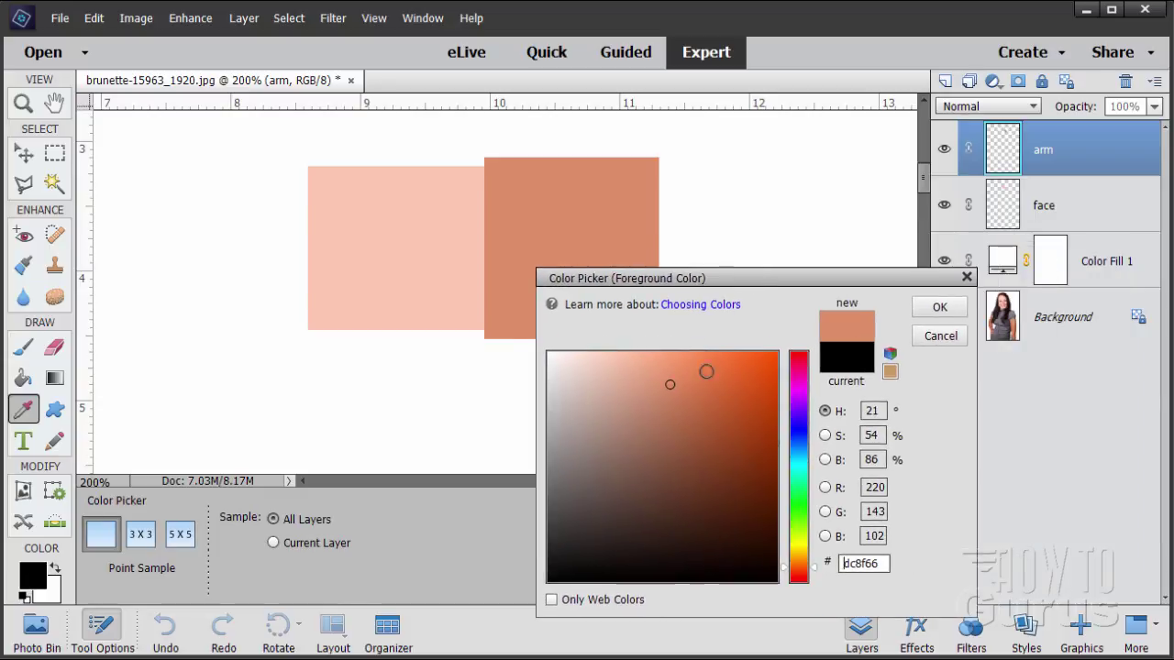
pyautogui.click(432, 235)
pyautogui.click(524, 231)
pyautogui.click(445, 236)
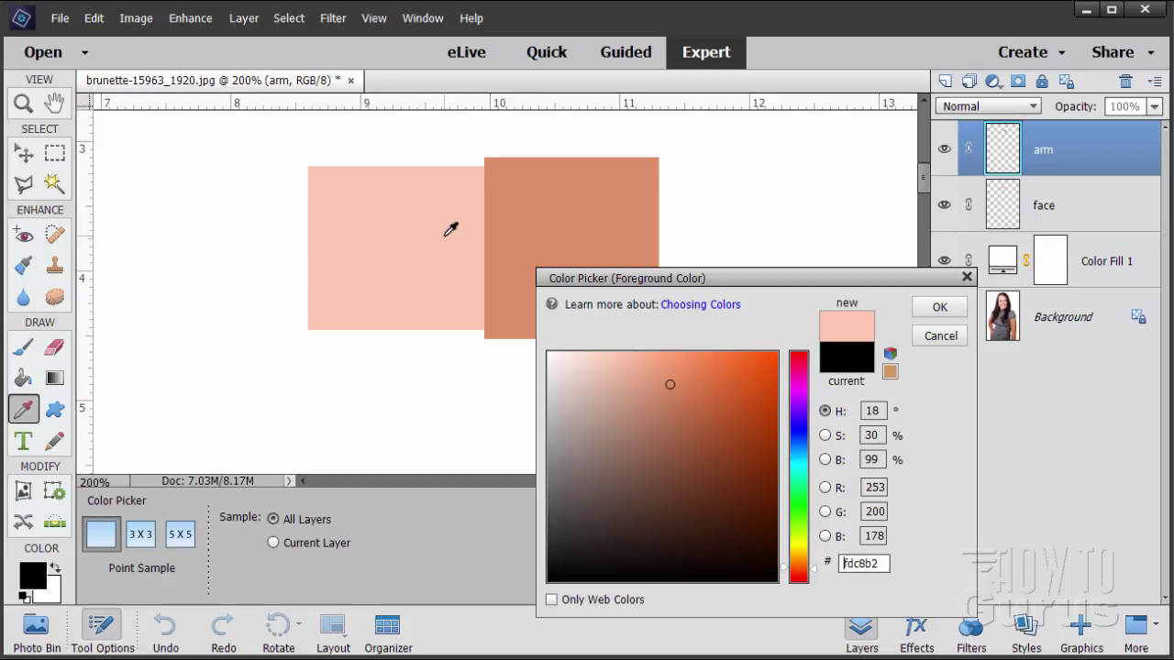
pyautogui.click(530, 228)
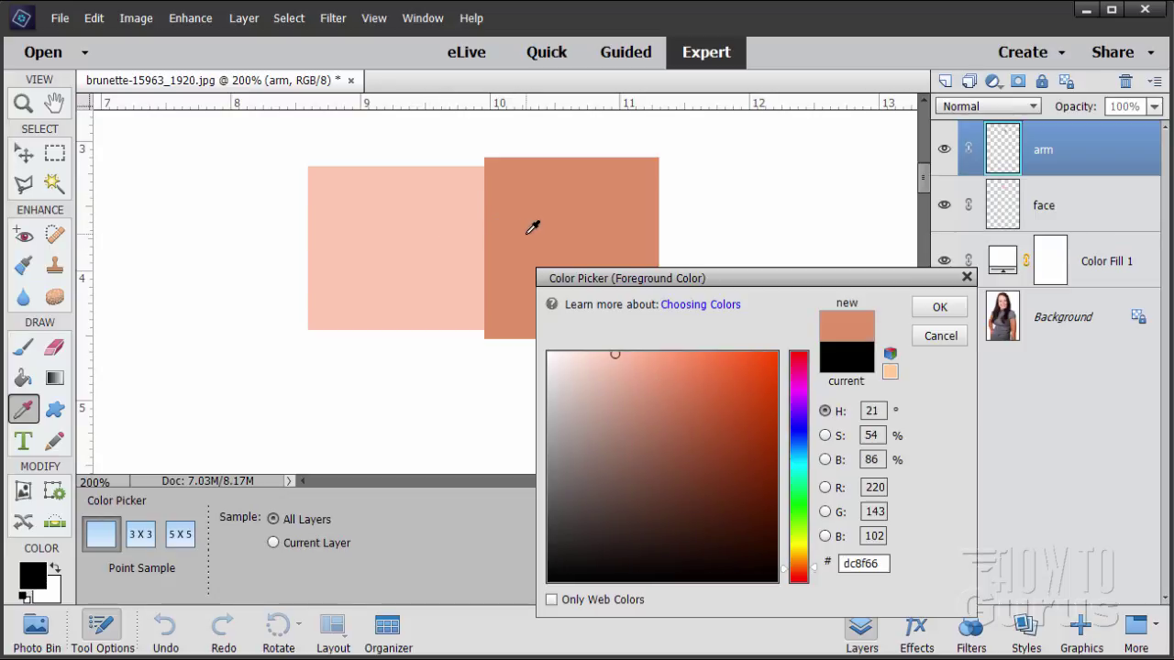
pyautogui.click(442, 229)
pyautogui.click(530, 229)
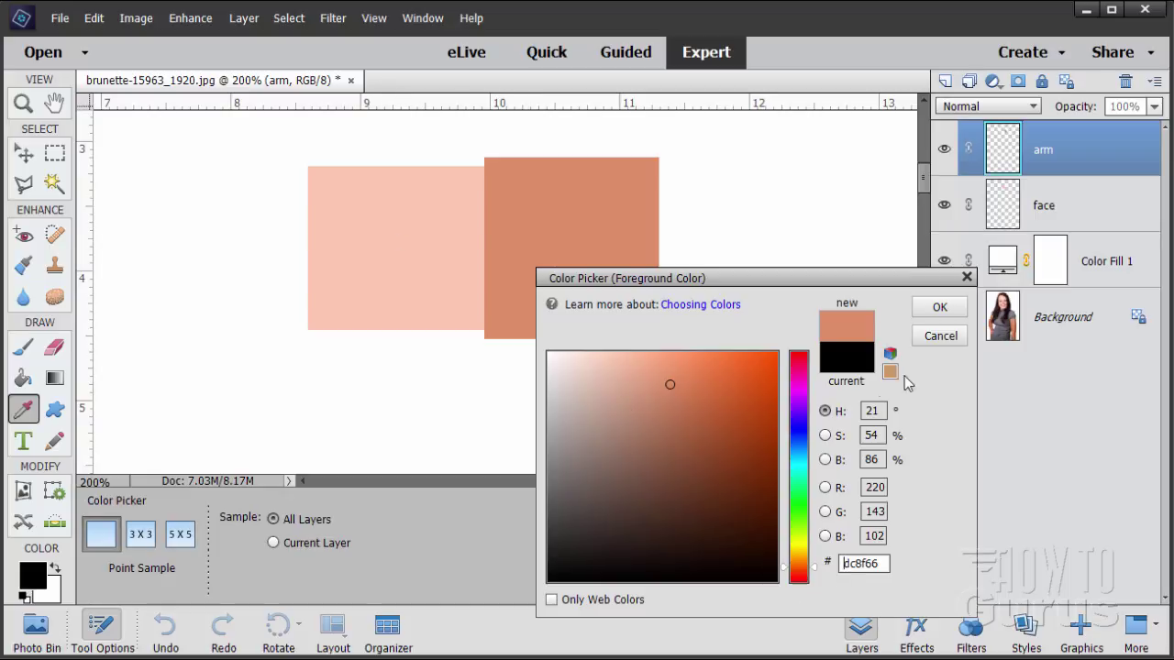
pyautogui.click(941, 336)
# Step: Add a Hue/Saturation adjustment layer above the face layer, clipped to it with the previous layer as clipping mask
pyautogui.press('v')
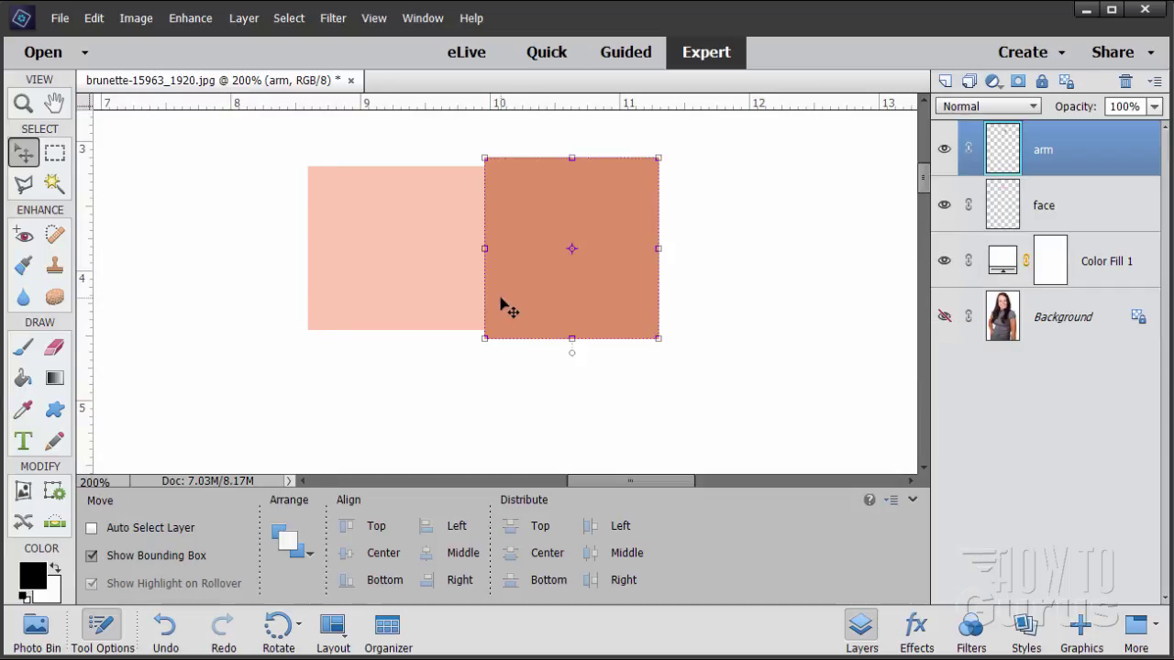
pyautogui.click(1056, 210)
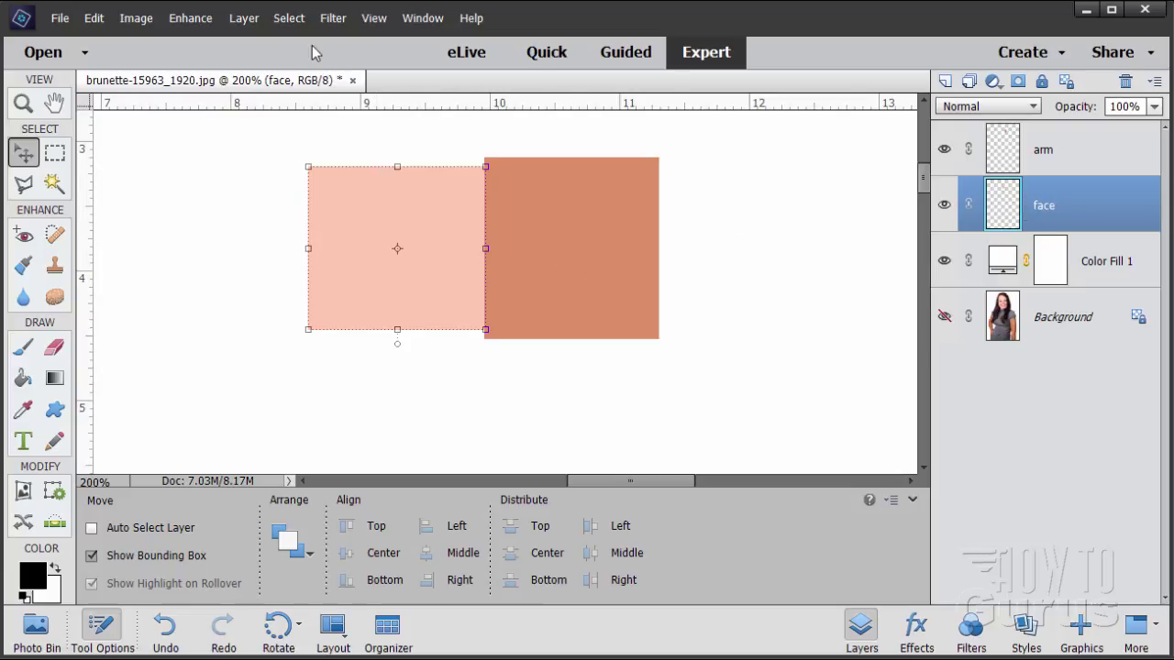
pyautogui.click(242, 18)
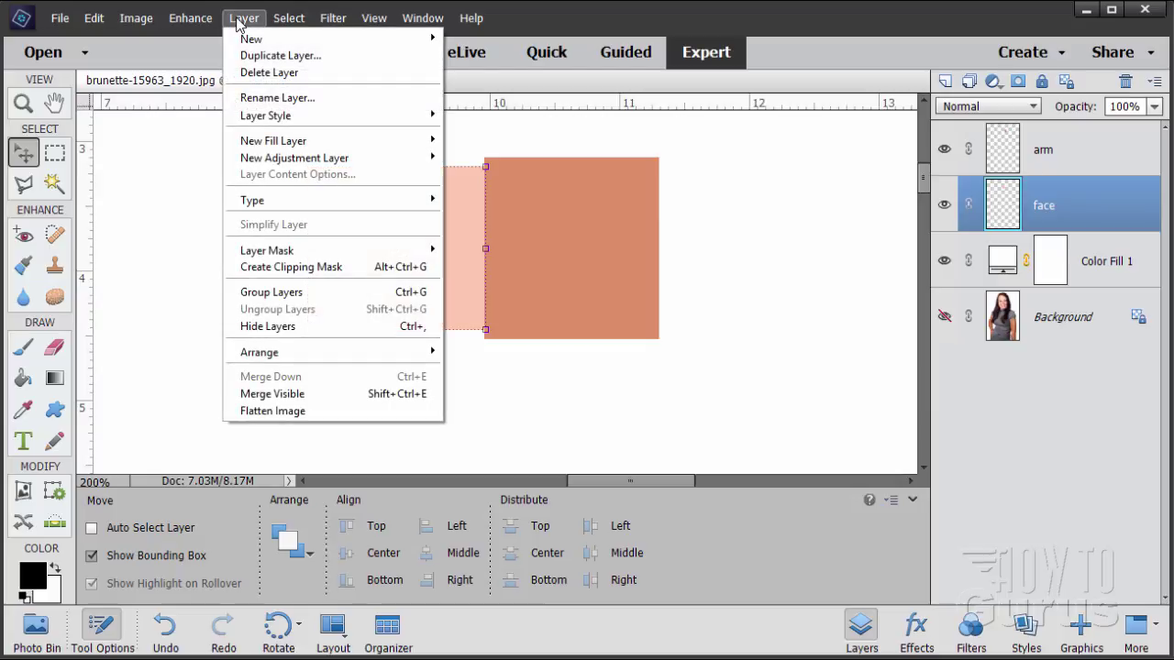
pyautogui.moveTo(271, 160)
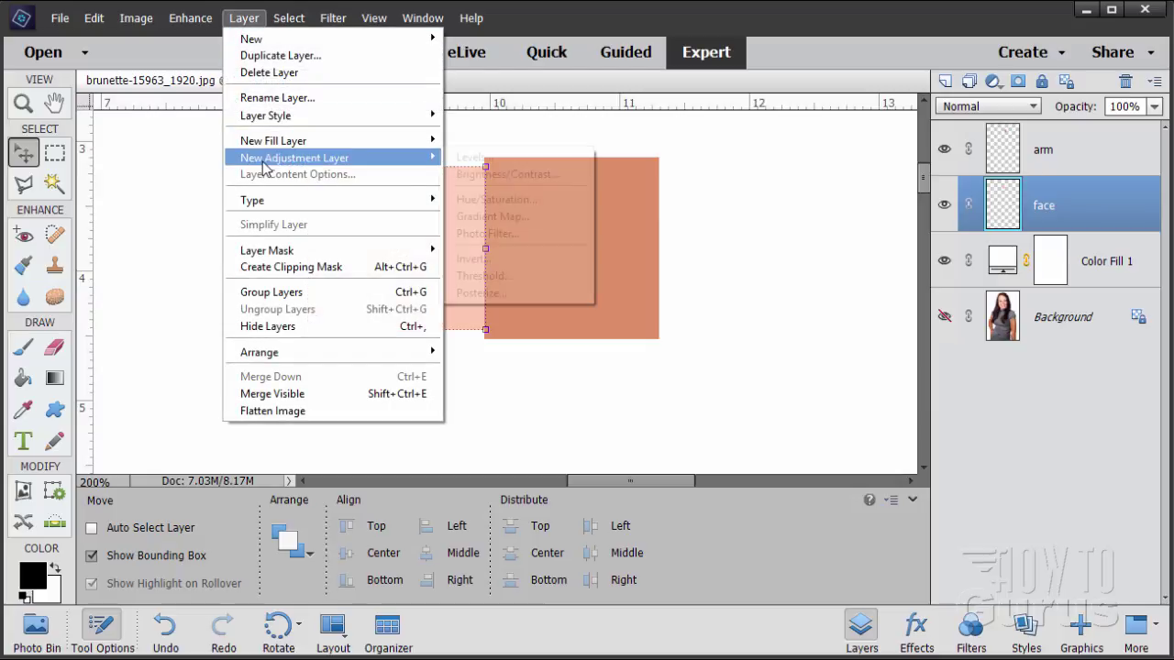
pyautogui.click(519, 201)
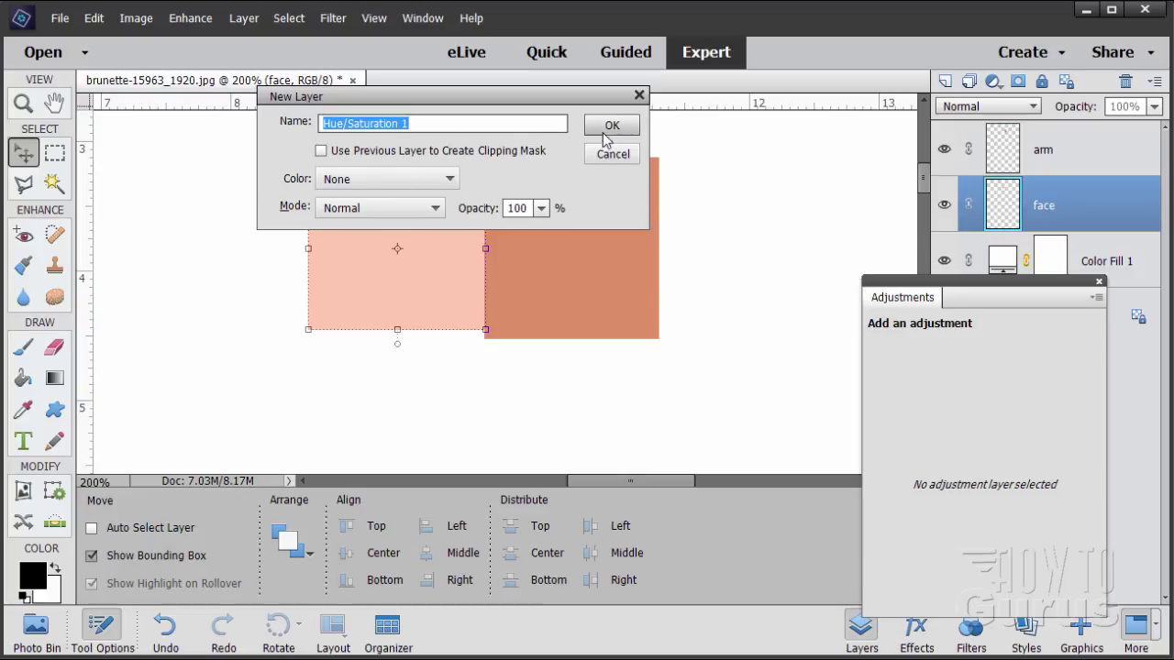
pyautogui.click(320, 151)
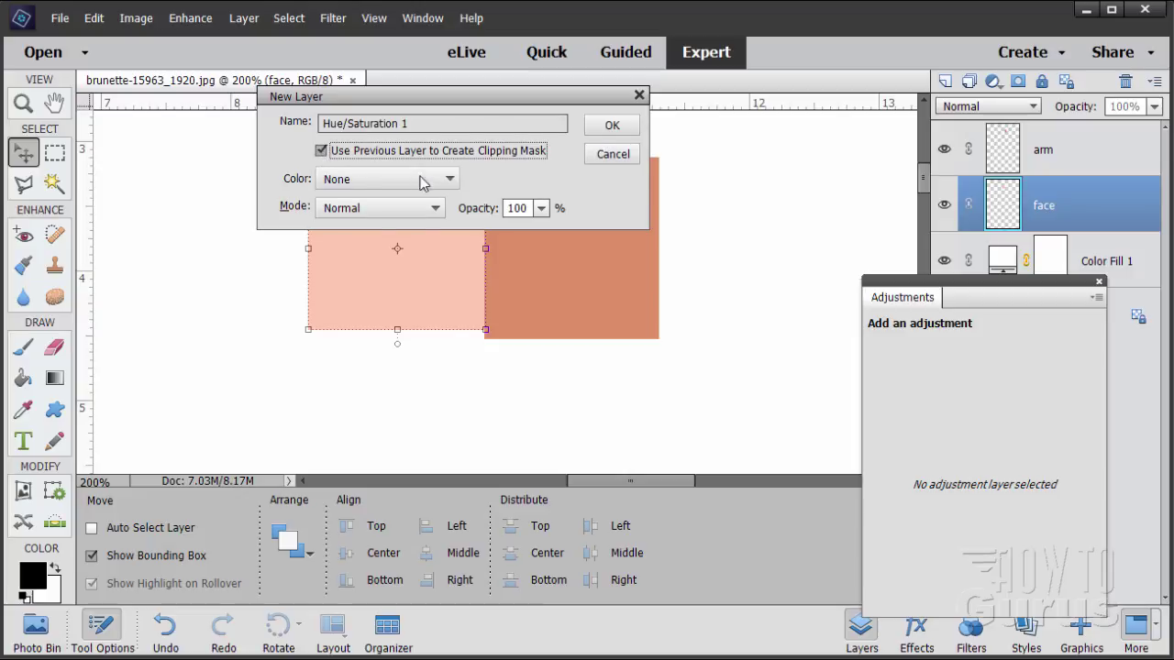
pyautogui.click(607, 129)
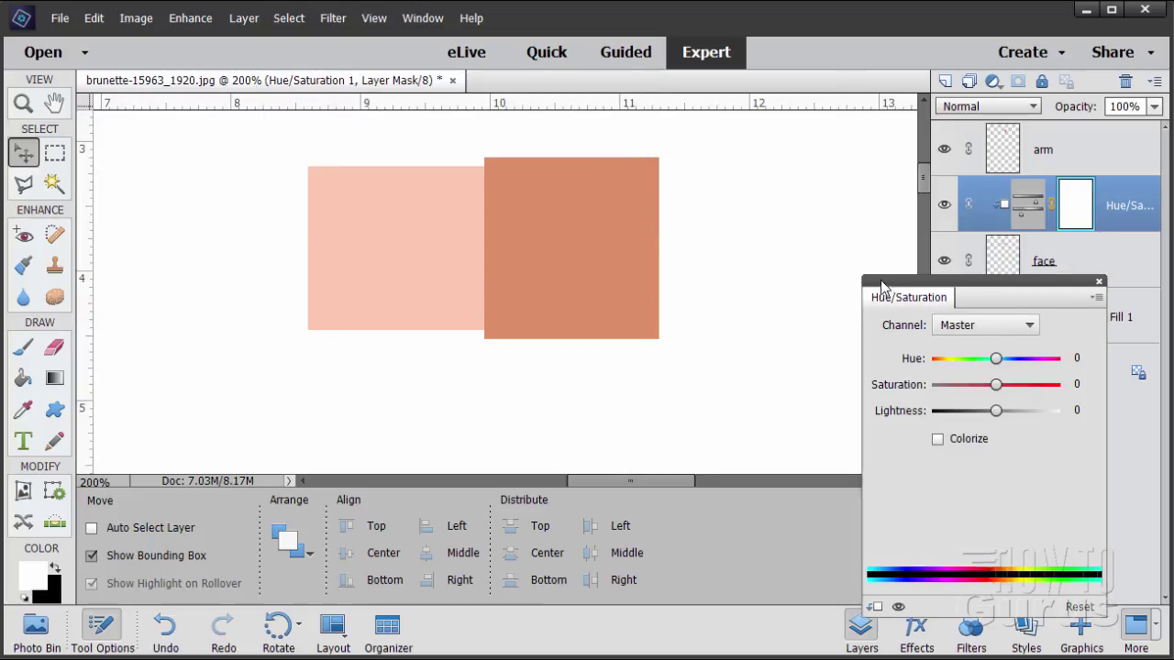
# Step: On the Master channel, shift the face sample towards the arm colour with Hue -3, Saturation +46 and Lightness -22
pyautogui.moveTo(885, 283); pyautogui.dragTo(739, 159)
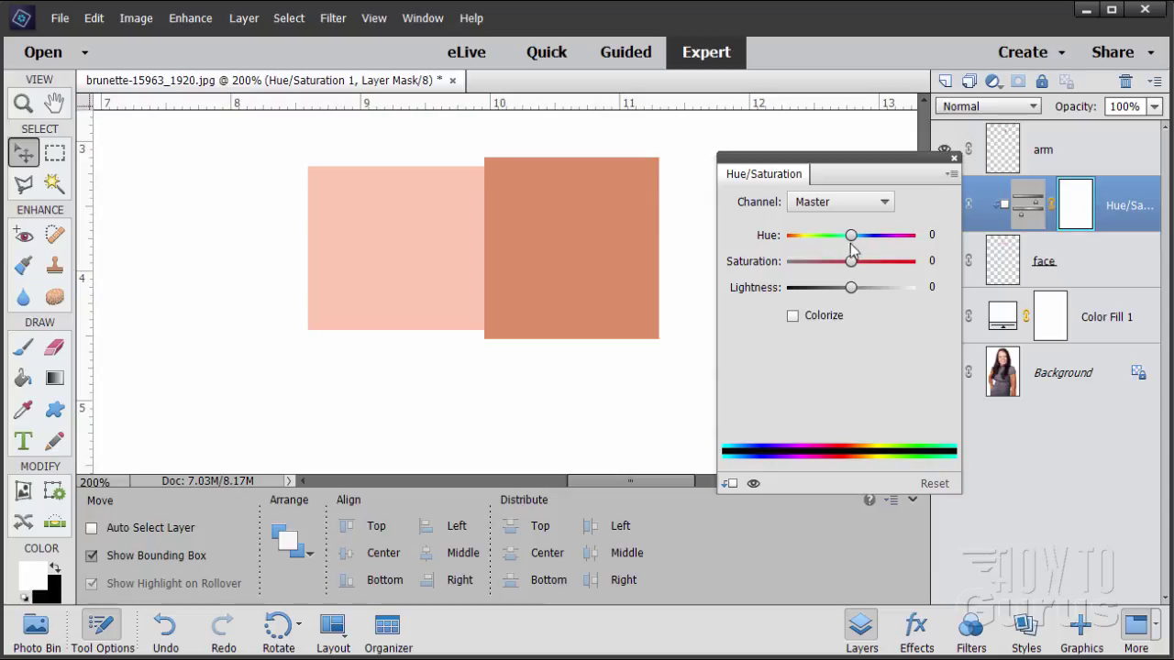
pyautogui.click(843, 203)
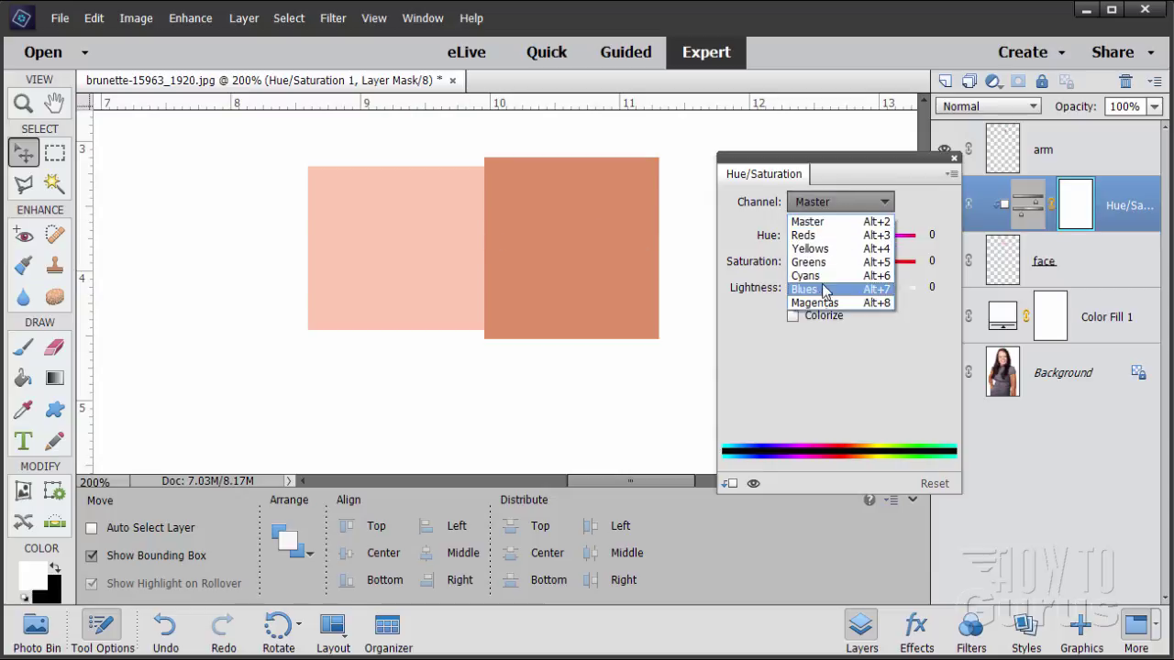
pyautogui.click(830, 211)
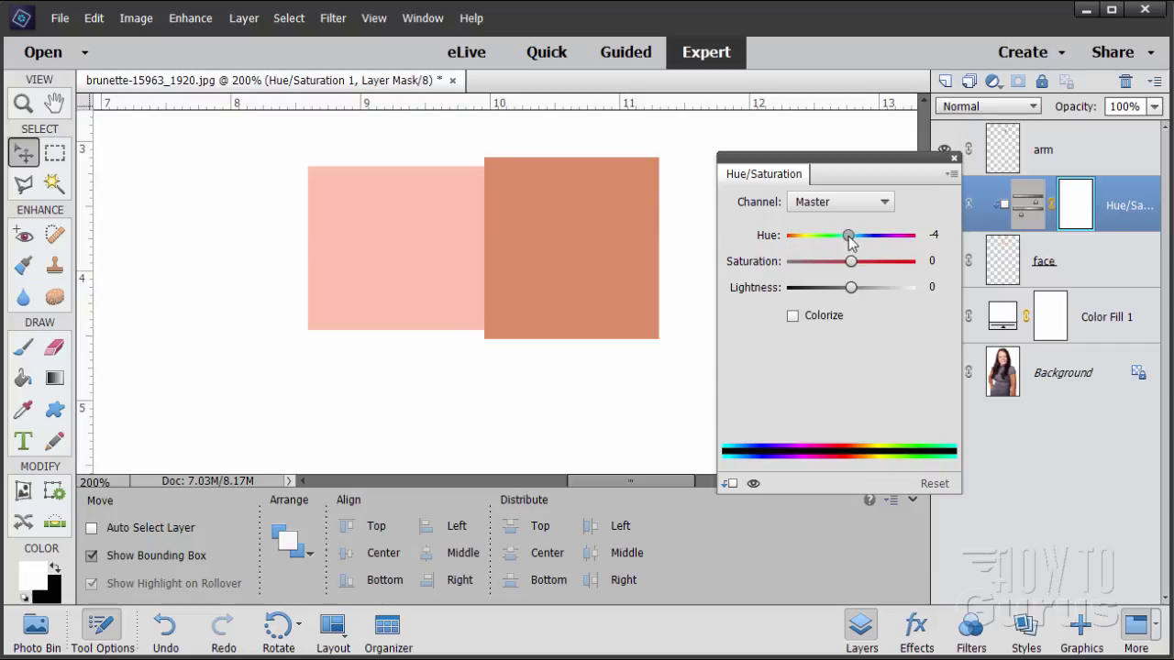
pyautogui.moveTo(849, 236); pyautogui.dragTo(848, 236)
pyautogui.moveTo(853, 263); pyautogui.dragTo(837, 292)
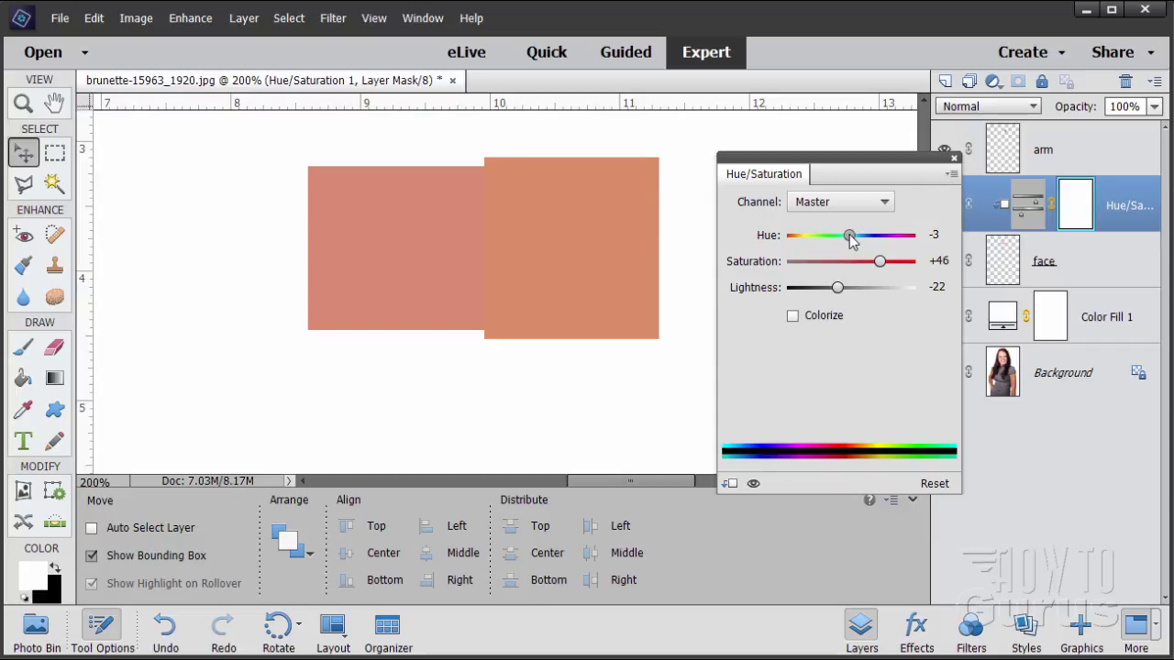
# Step: Fine-tune the adjustment's Hue, Lightness and Saturation until the face square matches the arm square, and close the adjustment settings
pyautogui.moveTo(850, 235); pyautogui.dragTo(852, 235)
pyautogui.moveTo(841, 288); pyautogui.dragTo(840, 288)
pyautogui.moveTo(839, 290); pyautogui.dragTo(837, 291)
pyautogui.moveTo(850, 237); pyautogui.dragTo(852, 237)
pyautogui.moveTo(880, 264); pyautogui.dragTo(882, 261)
pyautogui.click(954, 164)
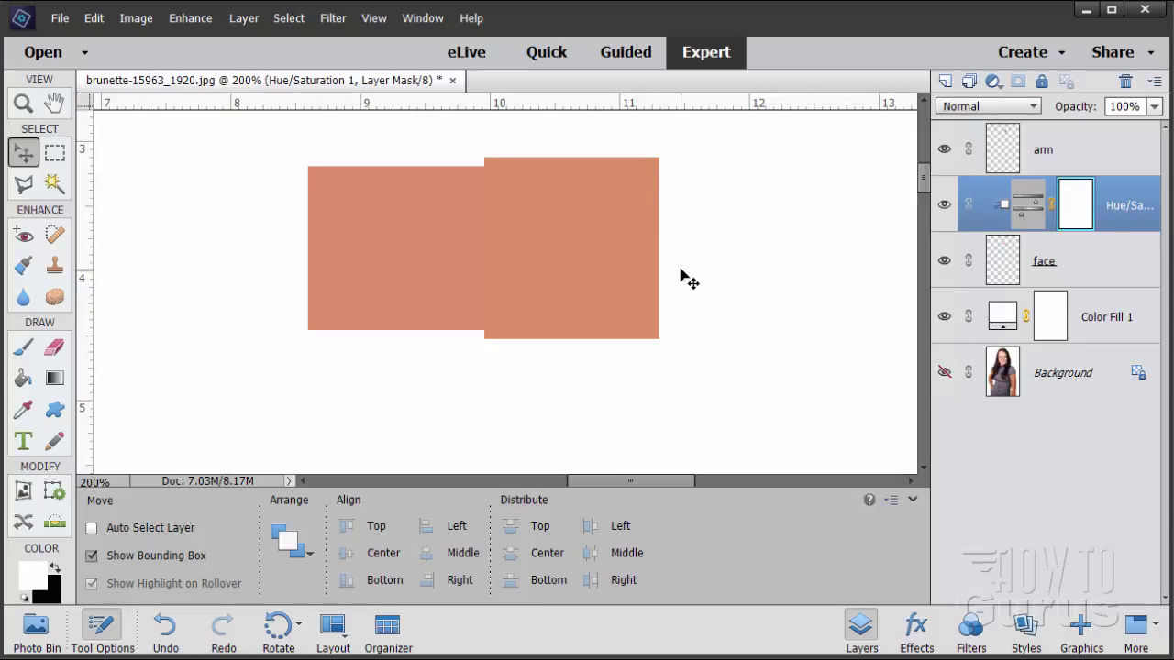
# Step: Hide the arm, Hue/Saturation, face and Color Fill 1 layers and show the Background photo
pyautogui.click(945, 205)
pyautogui.click(944, 149)
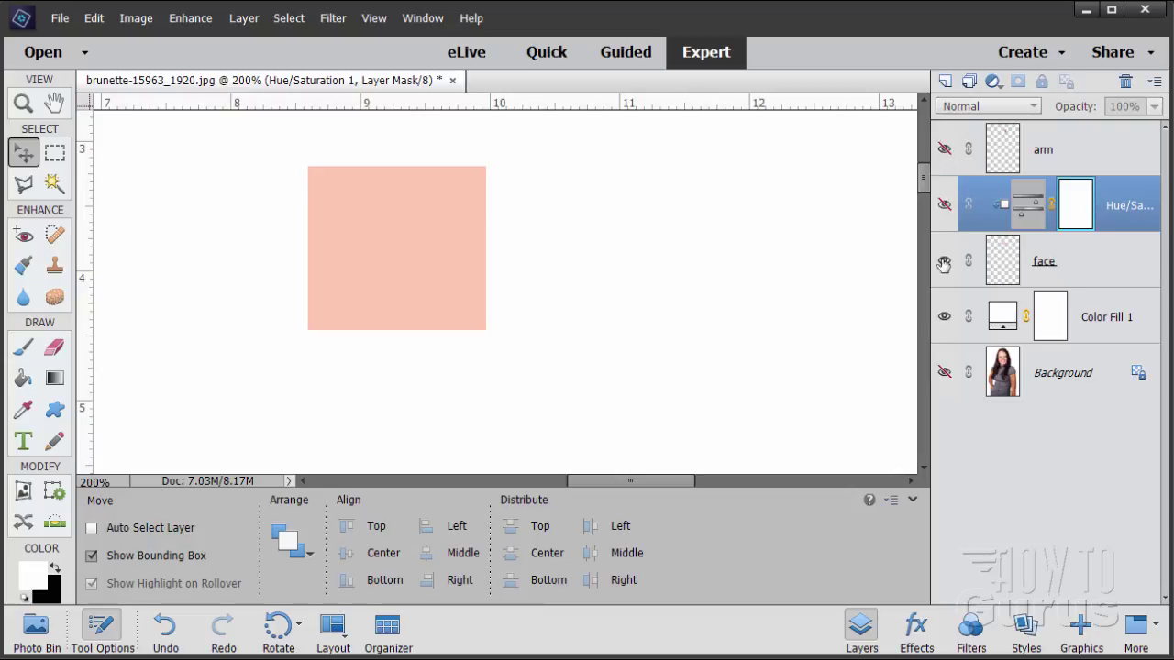
pyautogui.click(945, 261)
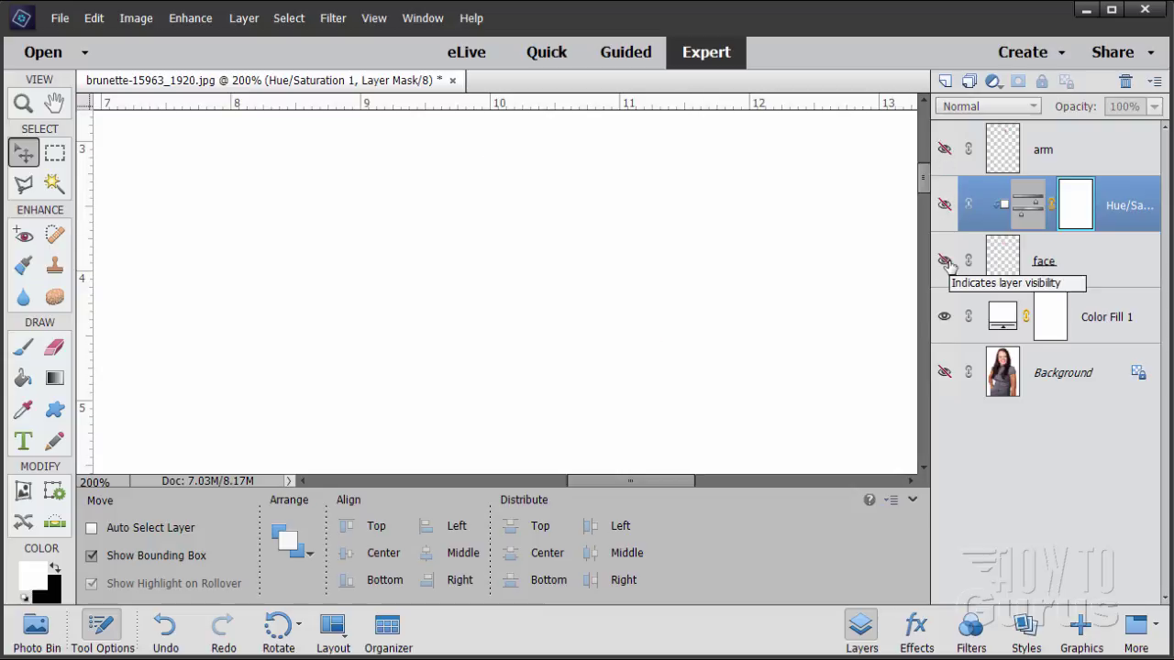
pyautogui.click(945, 316)
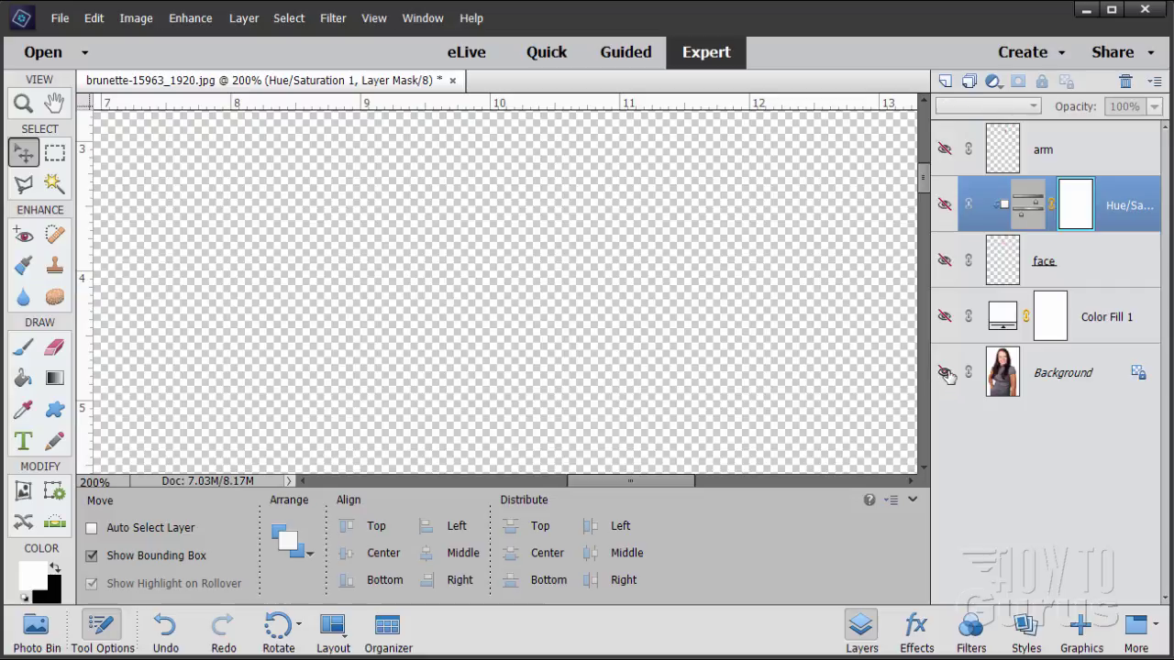
pyautogui.click(945, 373)
# Step: View the portrait's face at 66.7% zoom and duplicate the Background layer
pyautogui.click(23, 104)
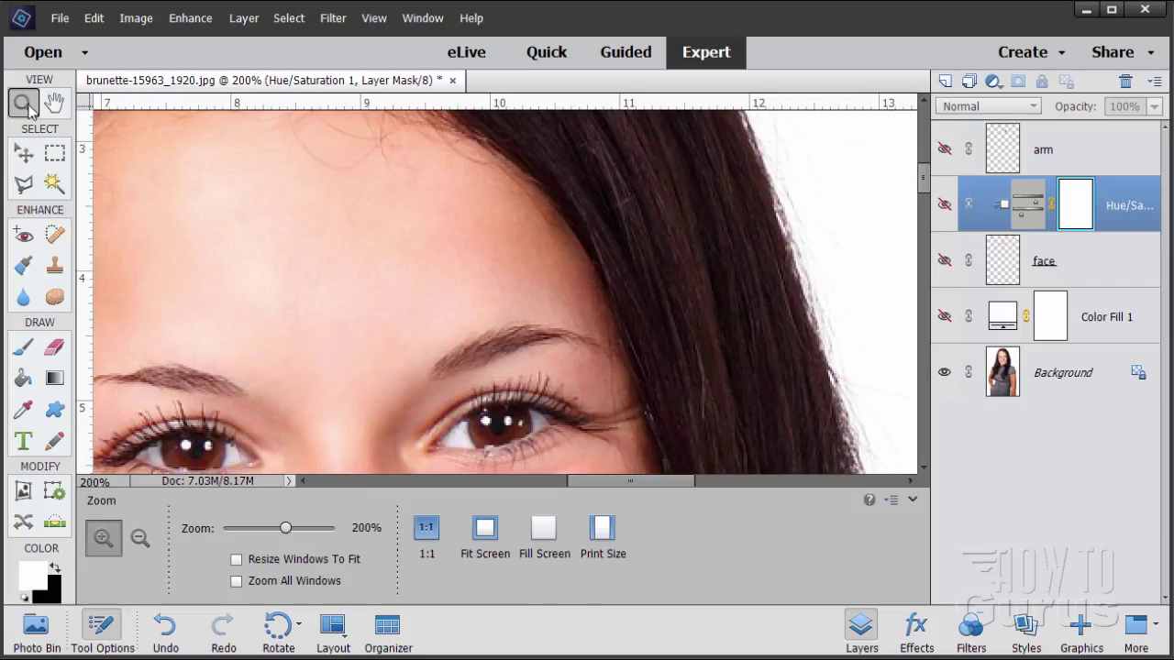
pyautogui.keyDown('alt'); pyautogui.click(428, 370); pyautogui.keyUp('alt')
pyautogui.keyDown('alt'); pyautogui.click(432, 367); pyautogui.keyUp('alt')
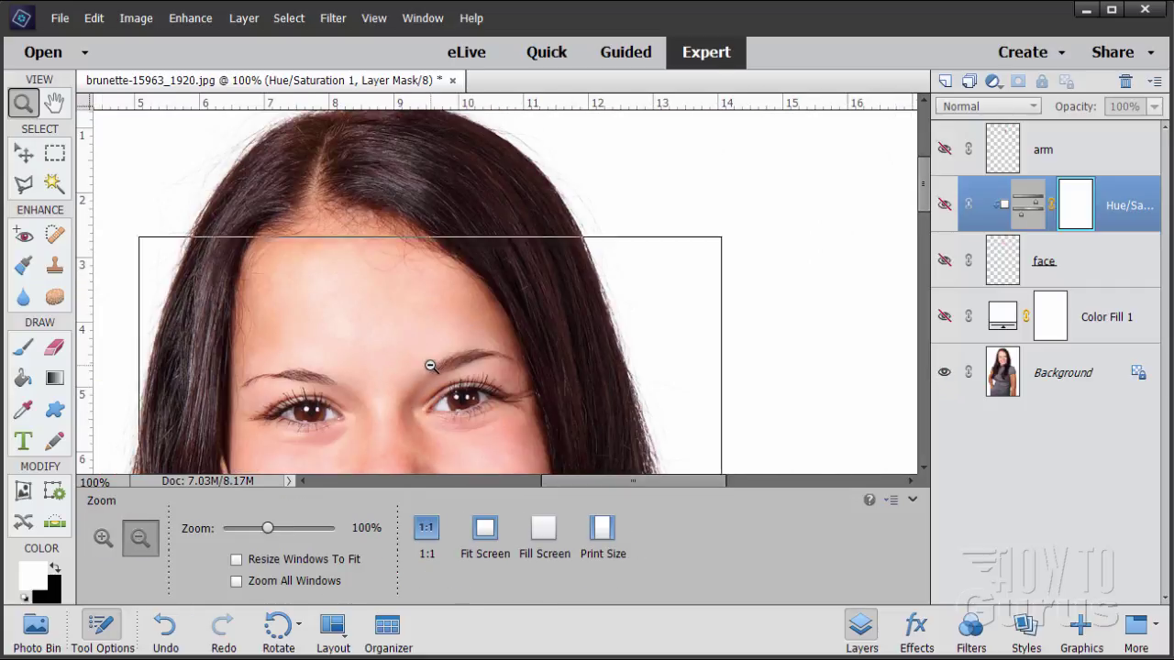
pyautogui.scroll(-3, 431, 365)
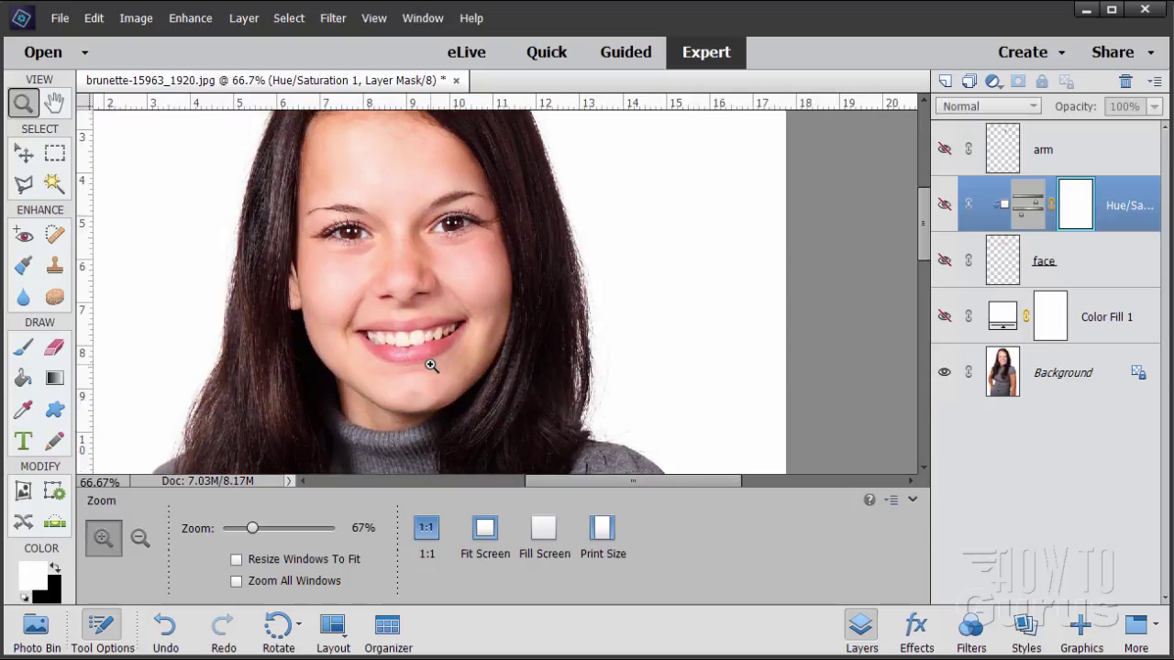
pyautogui.scroll(1, 431, 365)
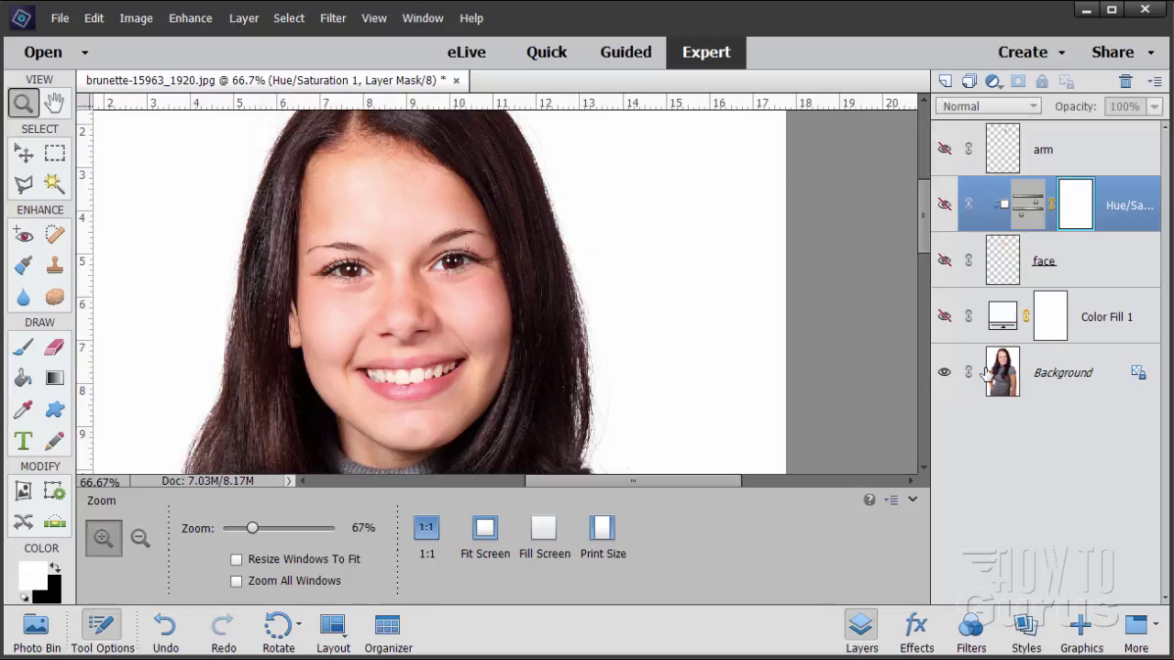
pyautogui.moveTo(1019, 375); pyautogui.dragTo(946, 80)
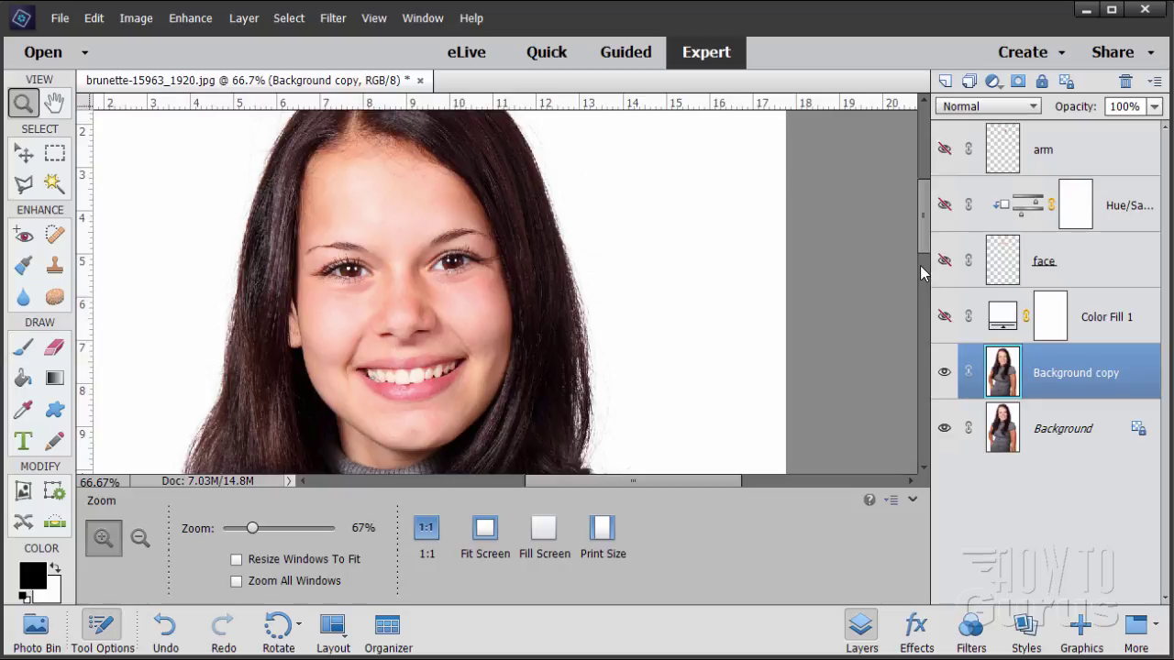
# Step: Add a Hide All layer mask to the Background copy layer
pyautogui.moveTo(921, 247); pyautogui.dragTo(921, 259)
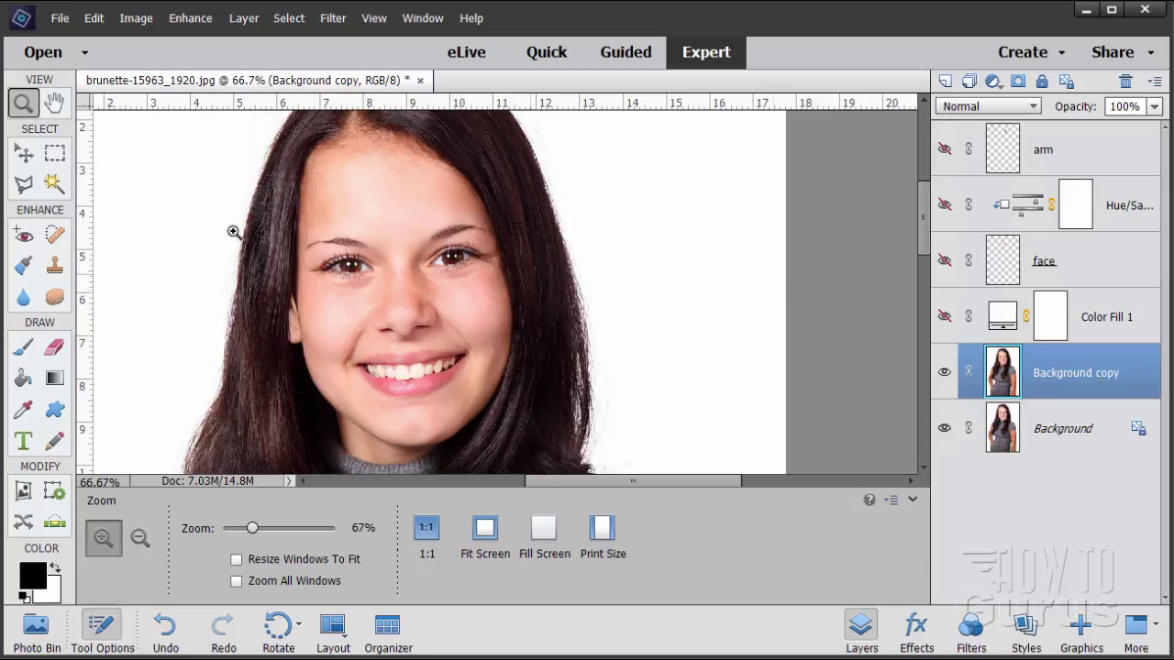
pyautogui.click(24, 155)
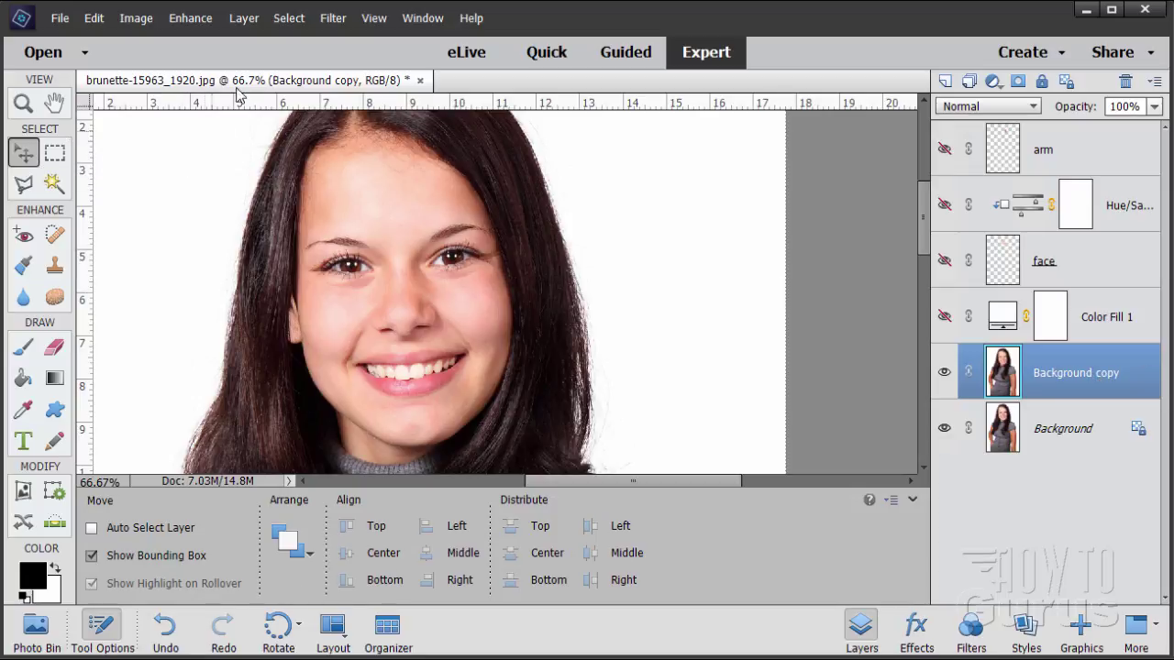
pyautogui.click(245, 18)
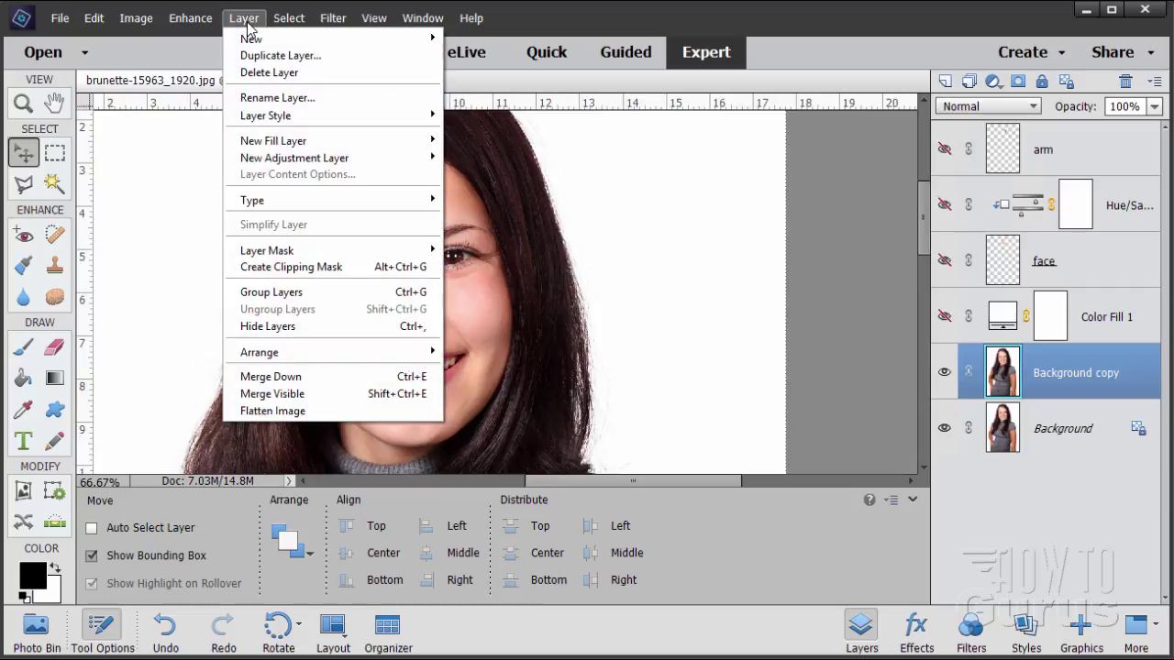
pyautogui.moveTo(294, 254)
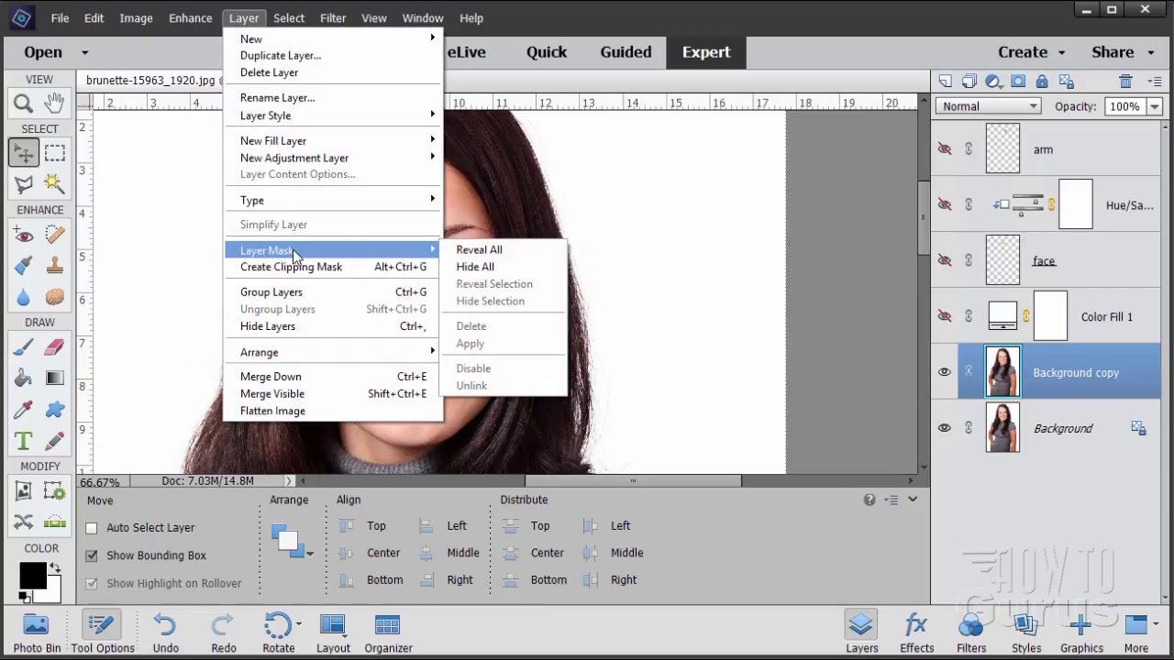
pyautogui.click(500, 273)
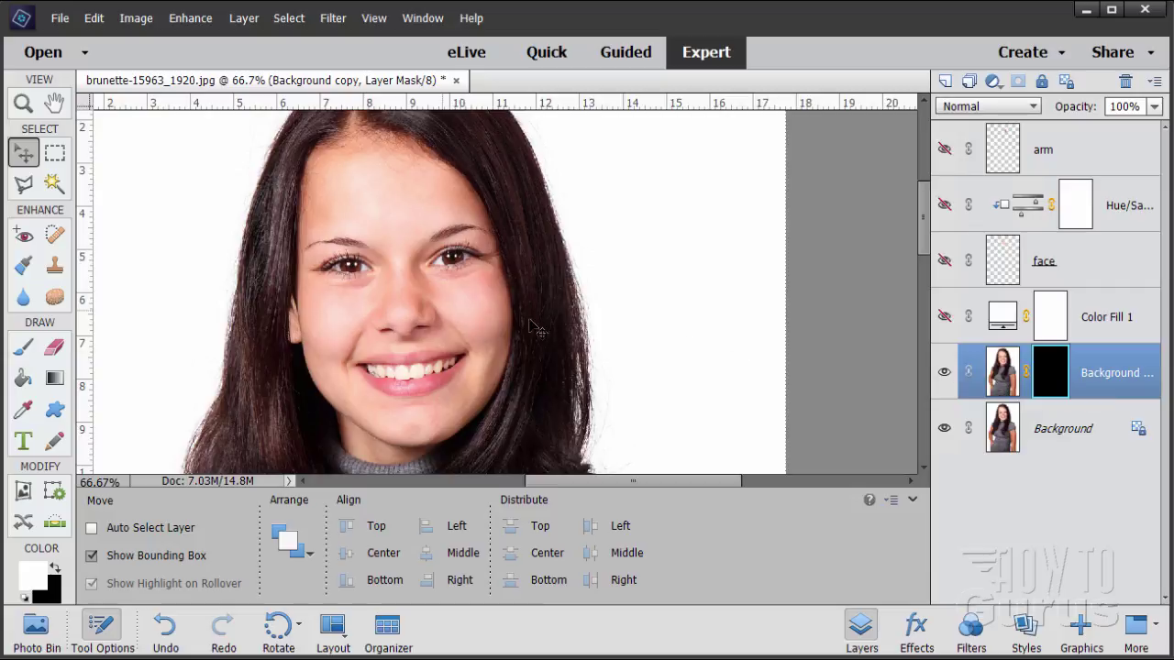
# Step: Set the Background copy layer's blend mode to Multiply with its layer mask temporarily disabled, and re-enable the mask
pyautogui.click(1009, 378)
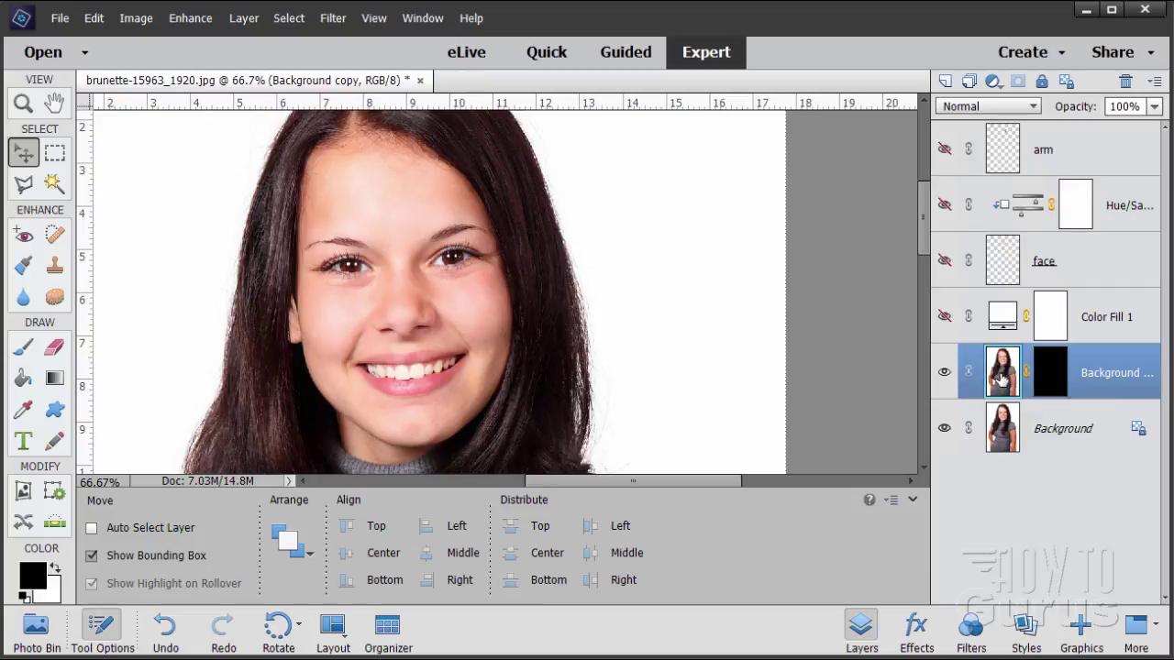
pyautogui.rightClick(1051, 378)
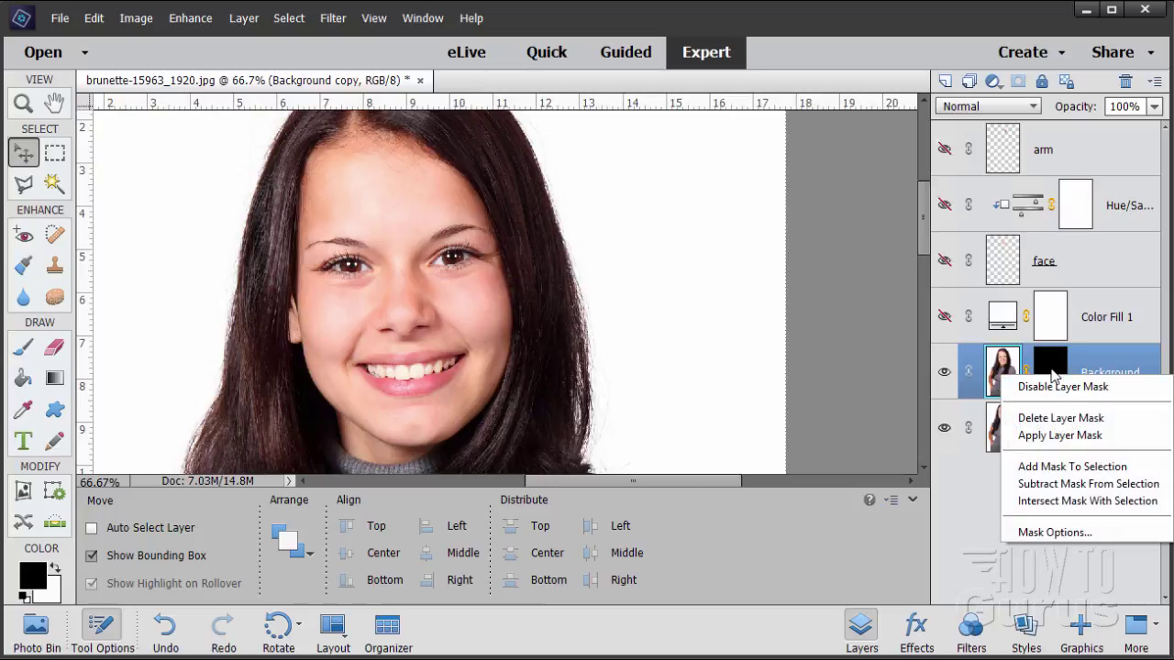
pyautogui.click(1062, 386)
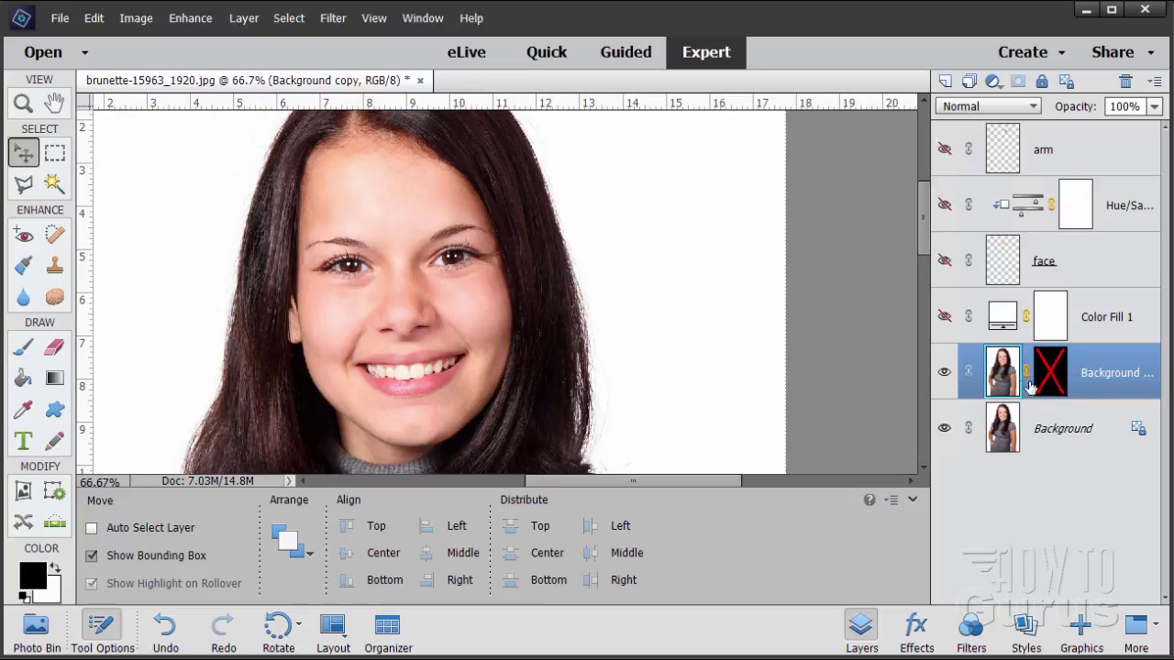
pyautogui.click(986, 107)
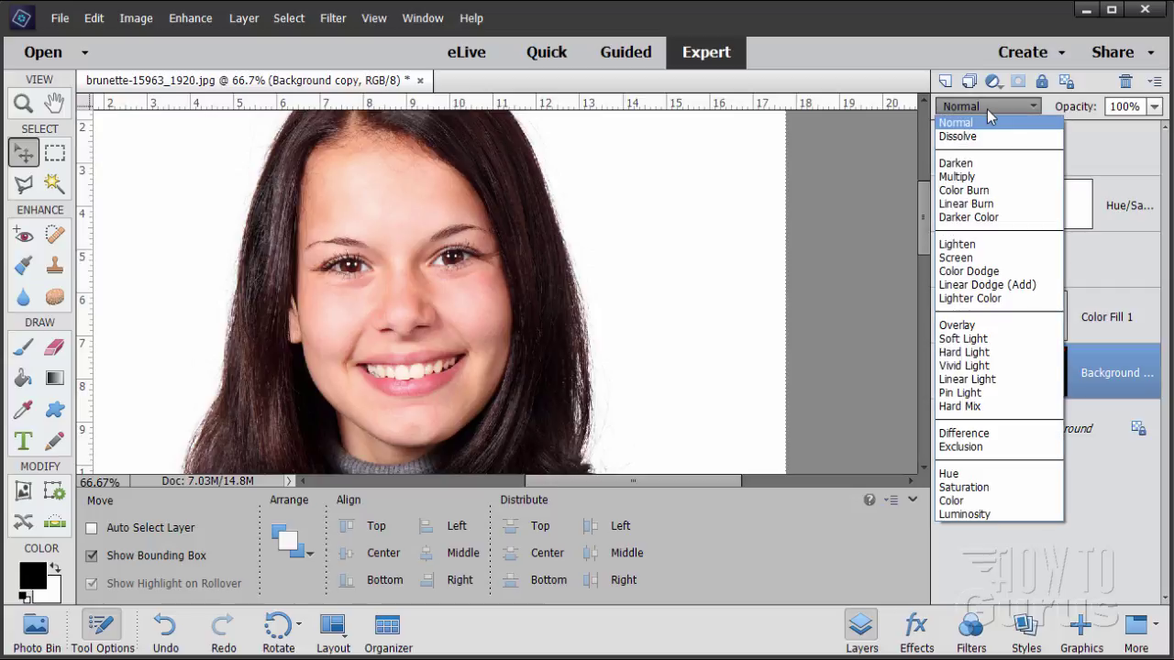
pyautogui.click(974, 176)
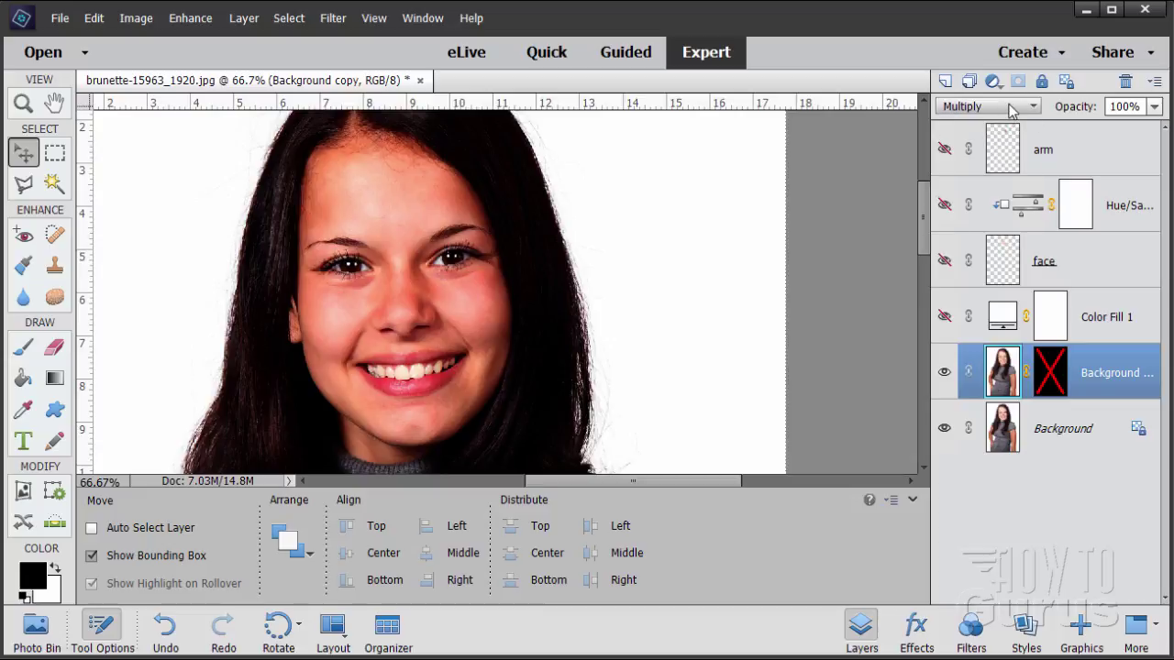
pyautogui.rightClick(1048, 381)
pyautogui.click(1055, 386)
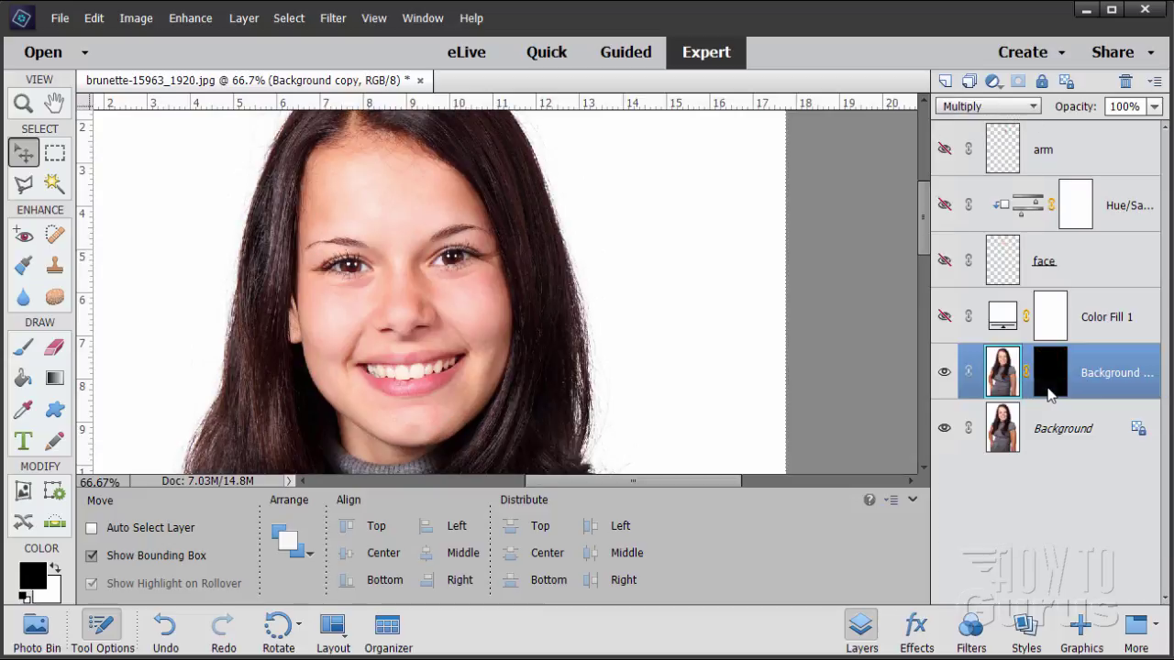
# Step: Paint over the face and neck skin on the Background copy's mask with a soft 100 px white brush at 100% opacity
pyautogui.click(57, 571)
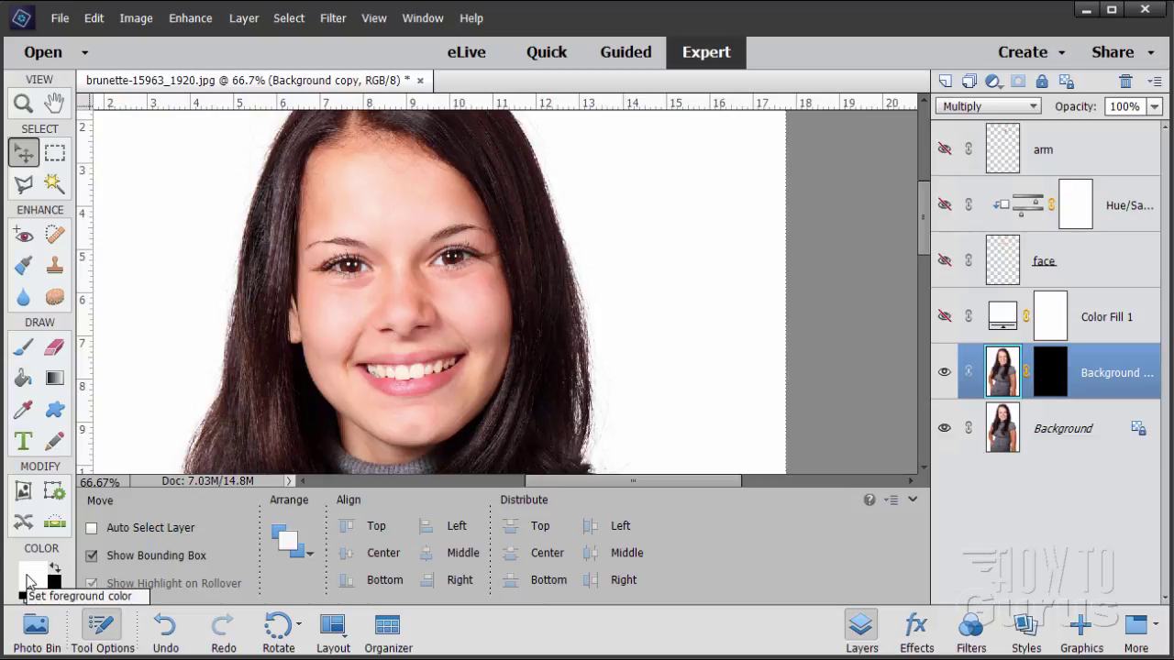
pyautogui.click(24, 348)
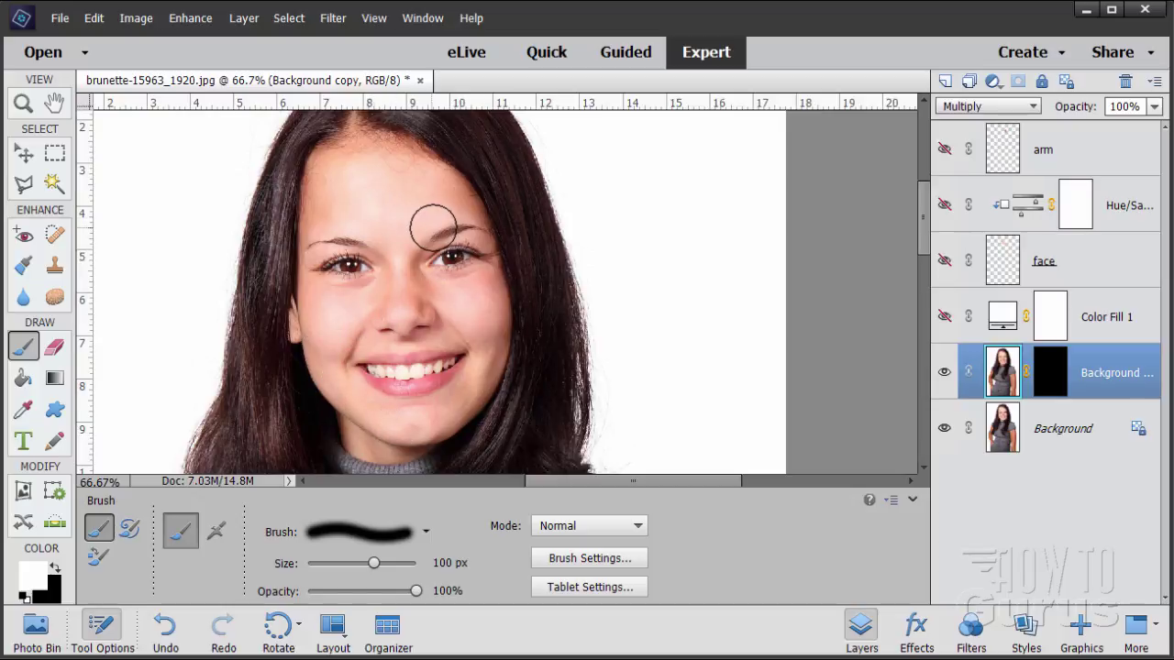
pyautogui.click(1055, 390)
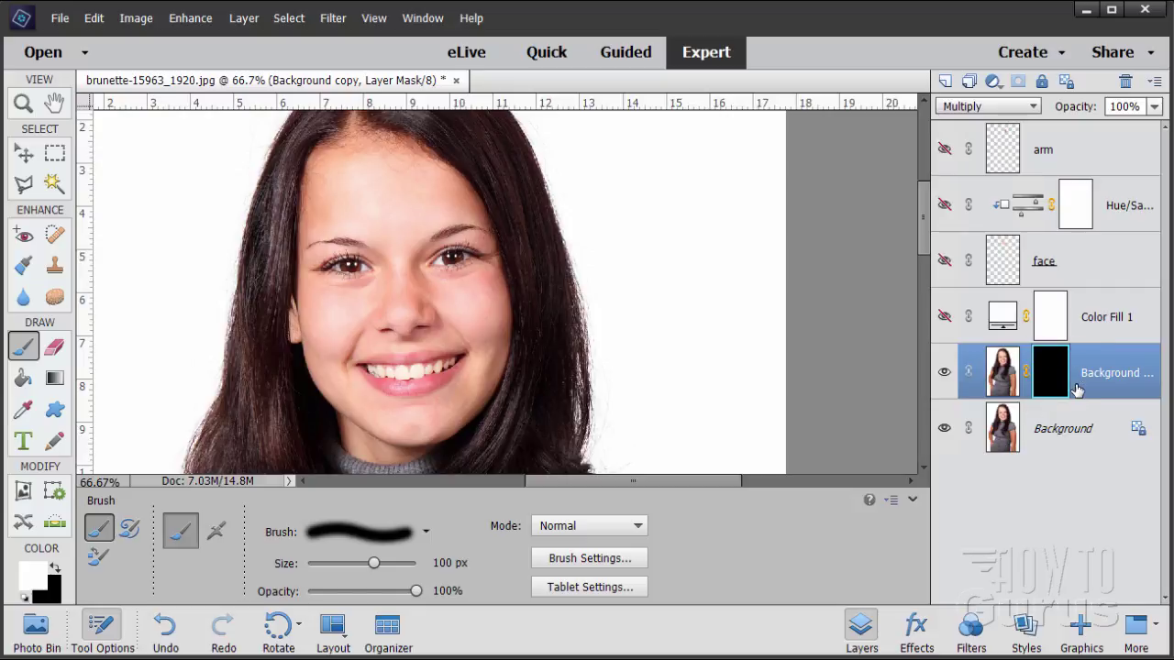
pyautogui.moveTo(468, 191)
pyautogui.mouseDown()
pyautogui.moveTo(399, 174)
pyautogui.moveTo(330, 172)
pyautogui.moveTo(393, 171)
pyautogui.moveTo(422, 197)
pyautogui.moveTo(358, 138)
pyautogui.moveTo(325, 189)
pyautogui.moveTo(321, 234)
pyautogui.moveTo(384, 222)
pyautogui.moveTo(337, 220)
pyautogui.moveTo(381, 178)
pyautogui.moveTo(356, 194)
pyautogui.moveTo(396, 246)
pyautogui.moveTo(419, 192)
pyautogui.moveTo(426, 208)
pyautogui.moveTo(448, 203)
pyautogui.moveTo(433, 220)
pyautogui.moveTo(480, 232)
pyautogui.moveTo(408, 160)
pyautogui.moveTo(349, 152)
pyautogui.moveTo(349, 133)
pyautogui.moveTo(316, 237)
pyautogui.moveTo(314, 300)
pyautogui.moveTo(383, 303)
pyautogui.moveTo(317, 312)
pyautogui.moveTo(309, 345)
pyautogui.moveTo(317, 325)
pyautogui.moveTo(335, 367)
pyautogui.moveTo(346, 312)
pyautogui.moveTo(329, 371)
pyautogui.moveTo(356, 415)
pyautogui.moveTo(360, 406)
pyautogui.moveTo(400, 429)
pyautogui.moveTo(386, 421)
pyautogui.moveTo(455, 414)
pyautogui.moveTo(405, 441)
pyautogui.moveTo(393, 439)
pyautogui.moveTo(464, 405)
pyautogui.moveTo(483, 375)
pyautogui.moveTo(473, 395)
pyautogui.moveTo(497, 327)
pyautogui.moveTo(396, 328)
pyautogui.moveTo(465, 318)
pyautogui.moveTo(365, 335)
pyautogui.moveTo(444, 312)
pyautogui.moveTo(394, 270)
pyautogui.moveTo(472, 296)
pyautogui.moveTo(514, 243)
pyautogui.mouseUp()
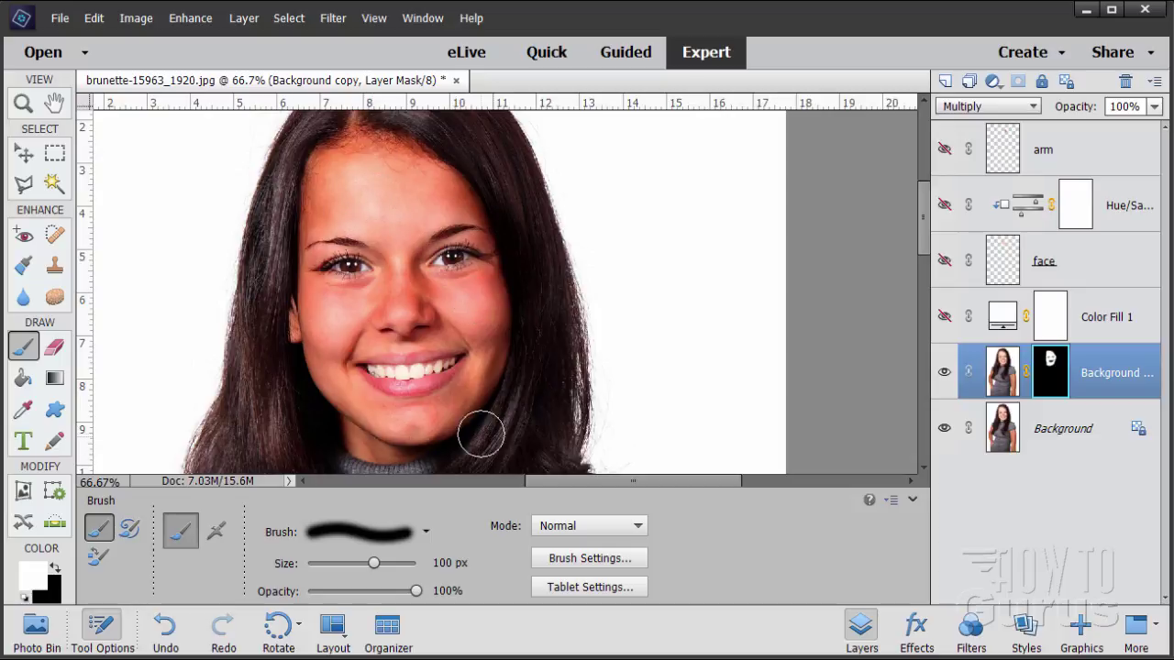
# Step: Compare the face with and without the masked Background copy by toggling that layer's visibility
pyautogui.click(945, 376)
pyautogui.click(945, 376)
pyautogui.click(946, 373)
pyautogui.click(946, 374)
pyautogui.click(945, 376)
pyautogui.click(945, 376)
pyautogui.click(944, 376)
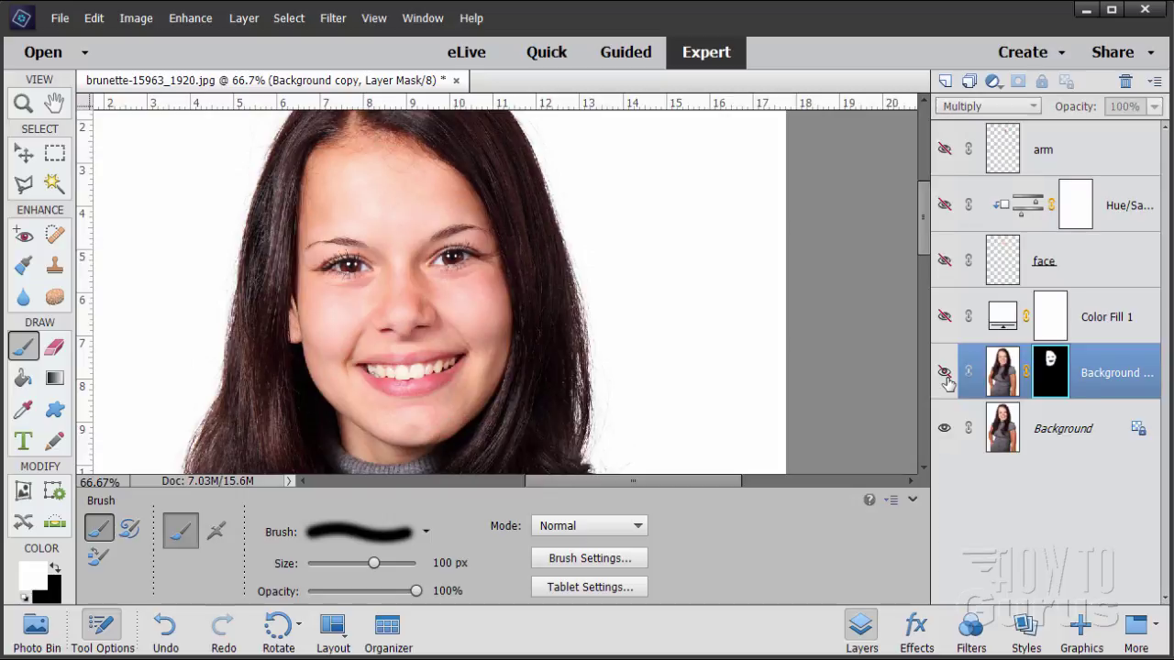
pyautogui.click(945, 376)
pyautogui.click(945, 374)
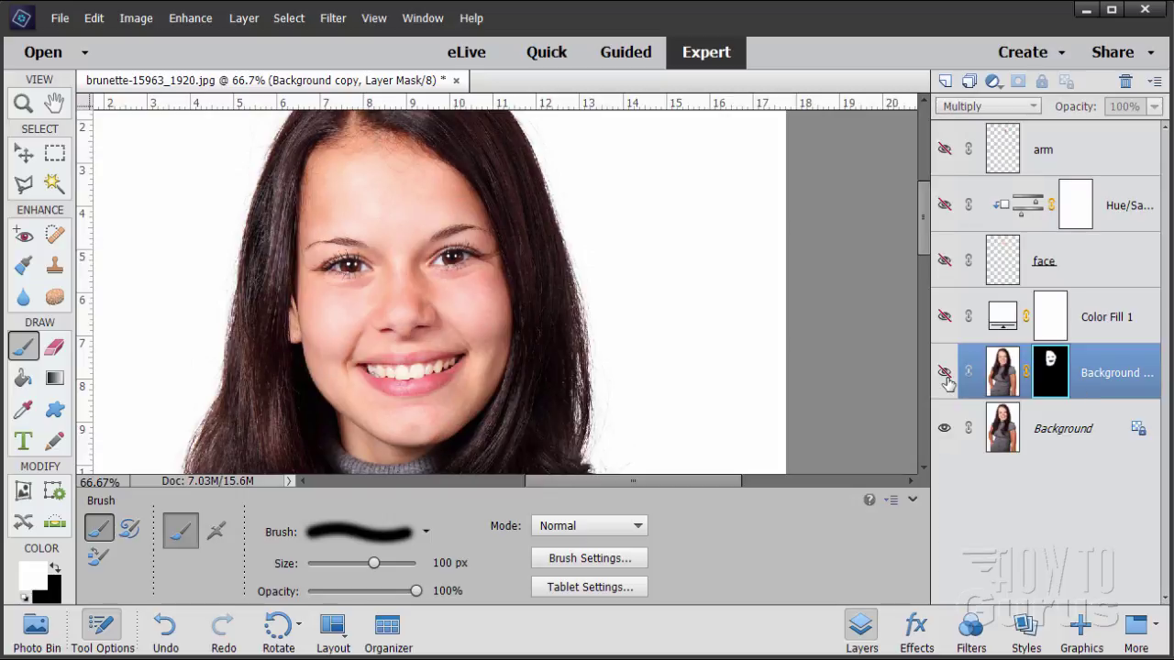
# Step: Show the Background copy layer, target its image instead of the mask, and return its blend mode to Normal
pyautogui.click(1012, 385)
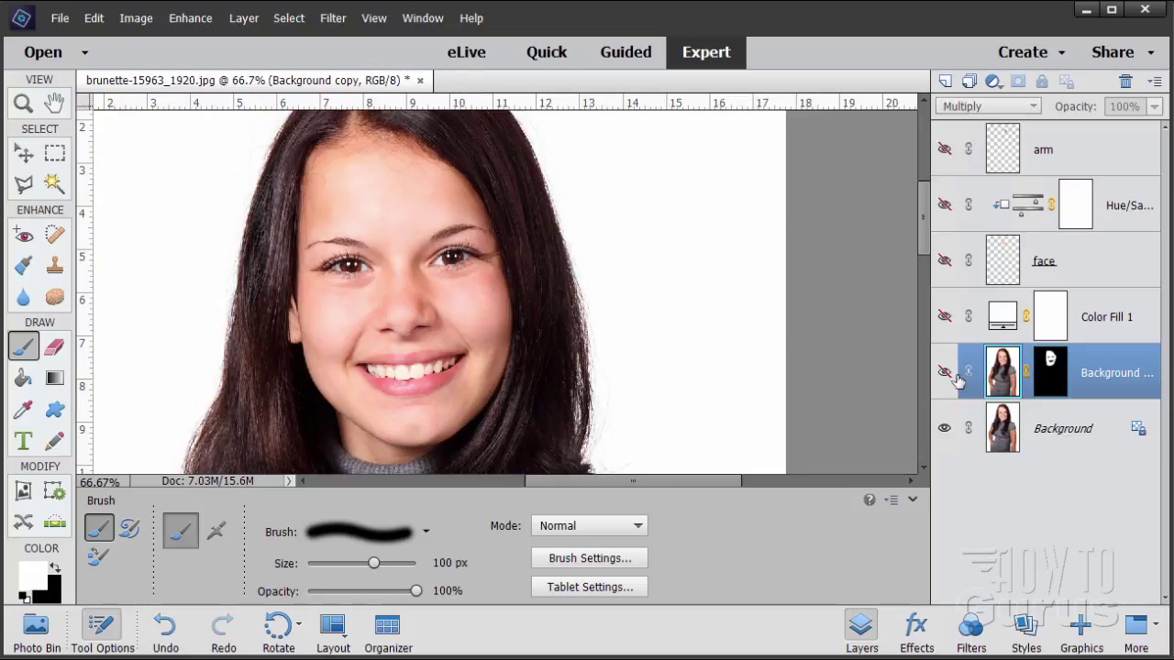
pyautogui.click(996, 388)
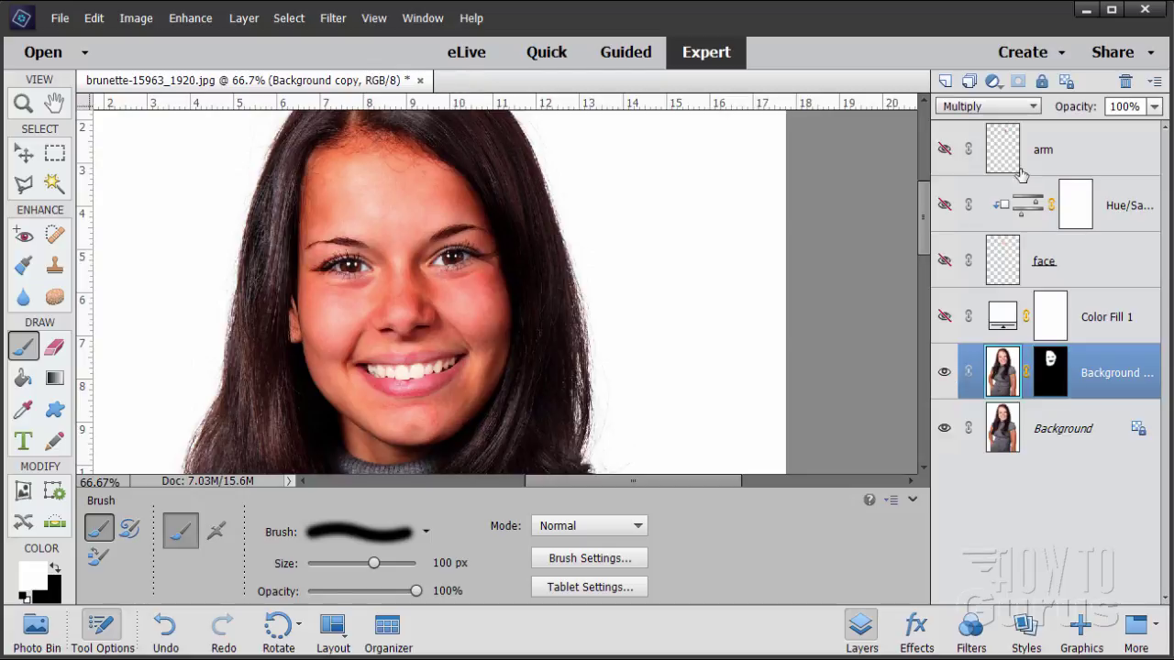
pyautogui.click(1013, 108)
pyautogui.click(956, 123)
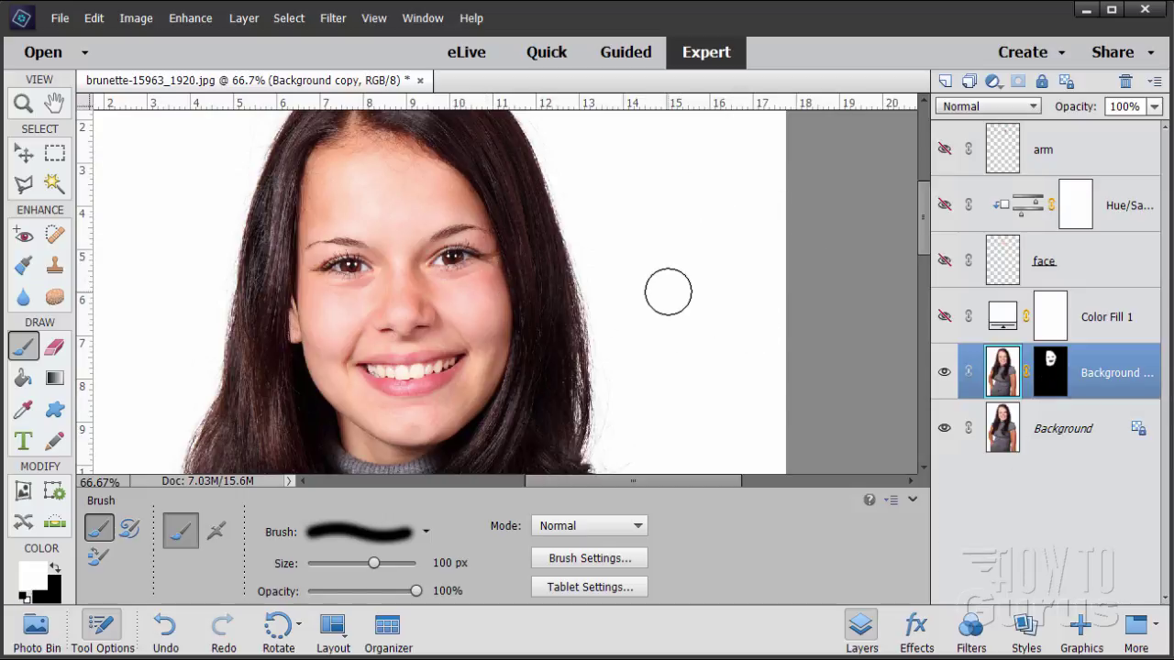
# Step: Select the bare arm below the sleeve with a new four-sided Polygonal Lasso selection
pyautogui.moveTo(921, 221); pyautogui.dragTo(946, 338)
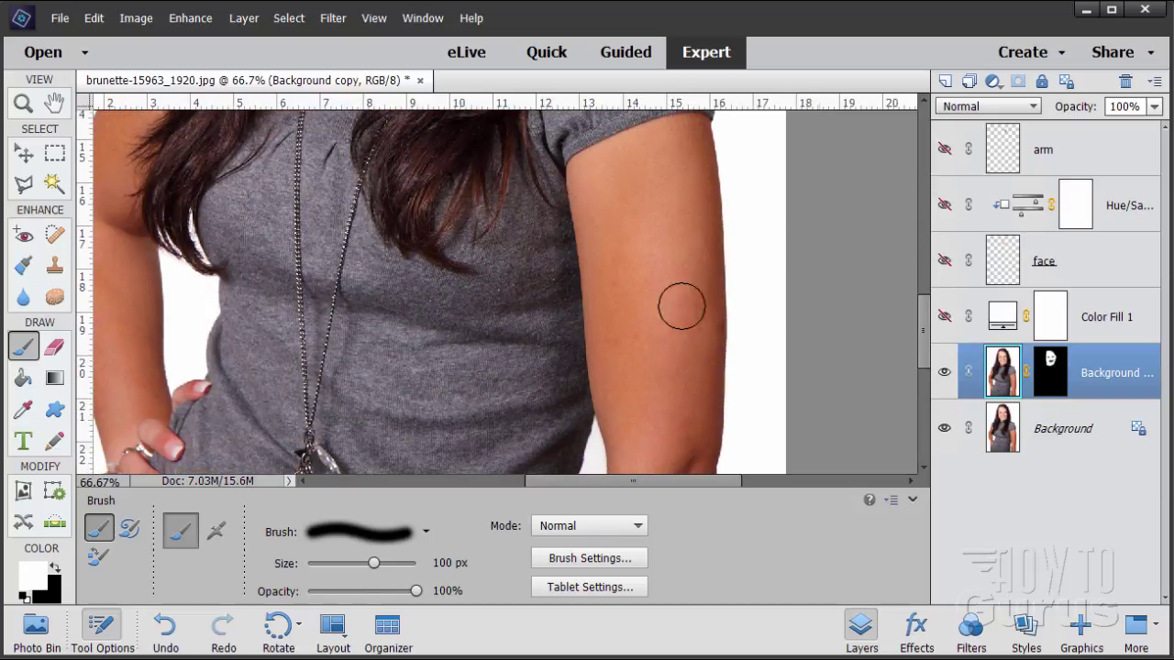
pyautogui.click(25, 184)
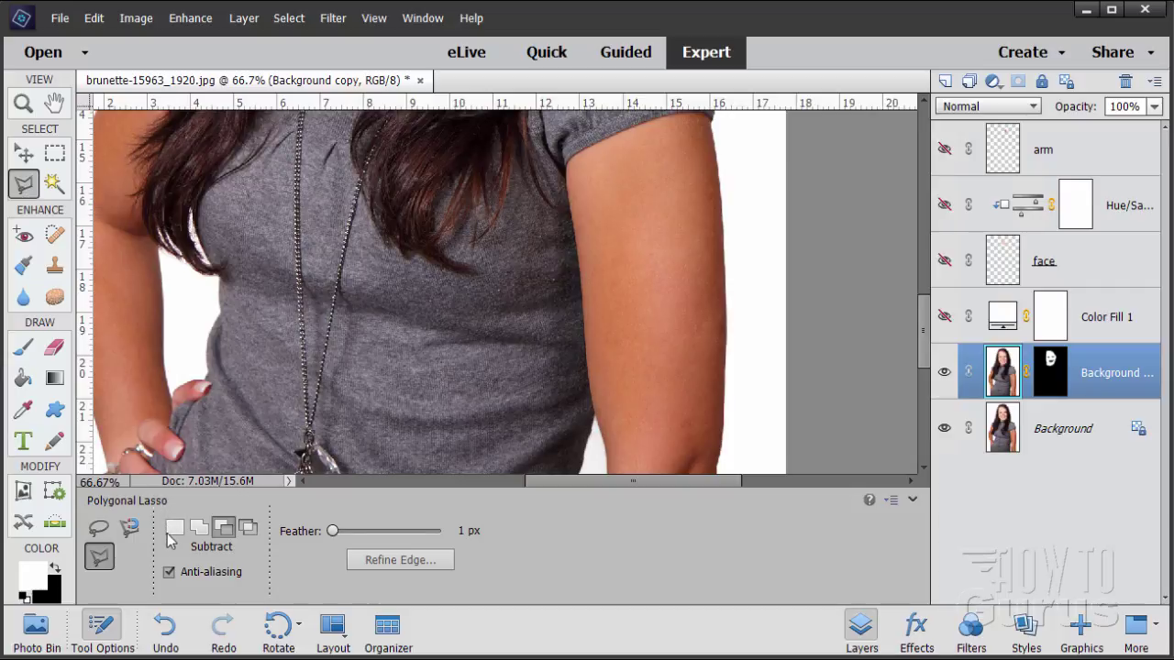
pyautogui.click(172, 526)
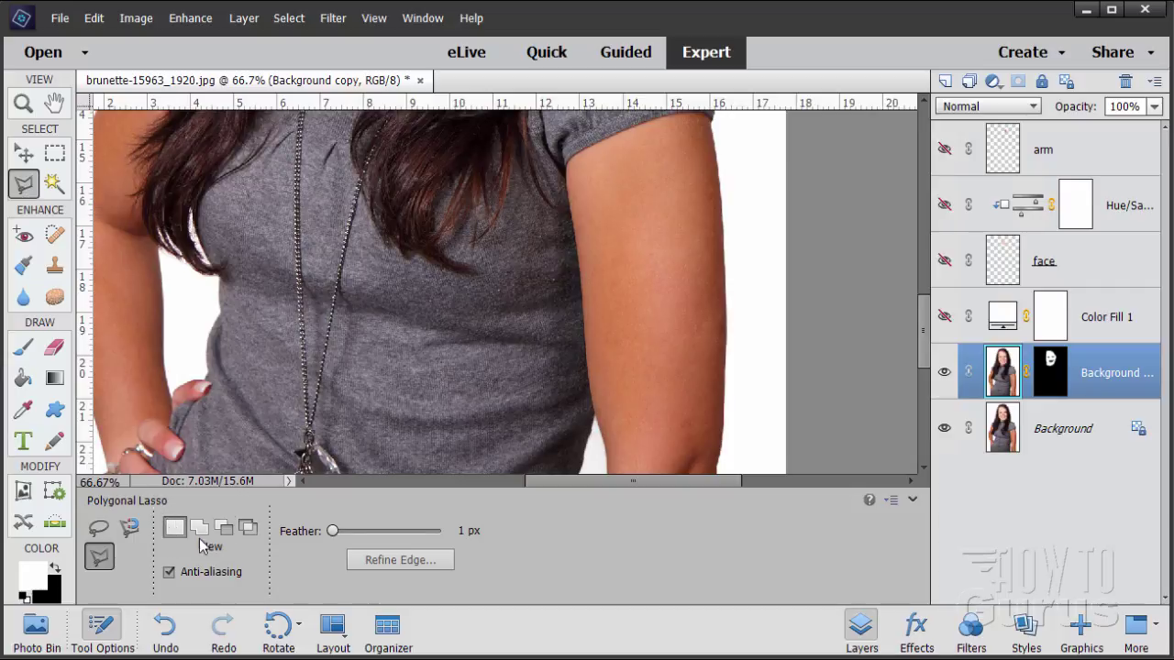
pyautogui.click(541, 143)
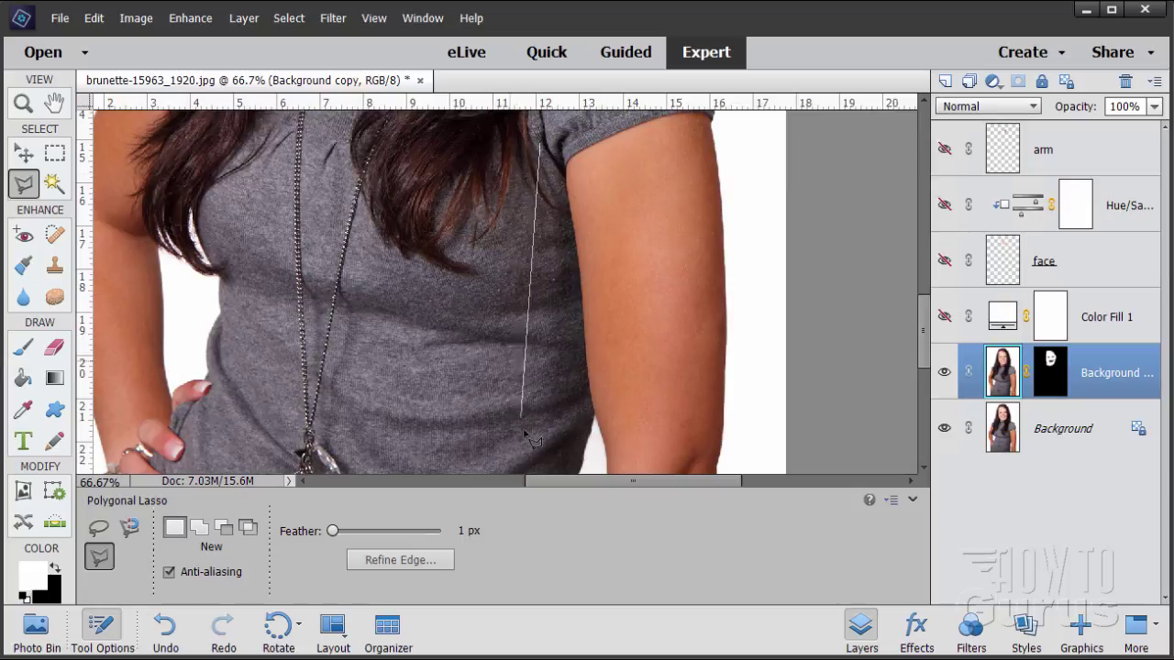
pyautogui.click(550, 442)
pyautogui.click(757, 428)
pyautogui.click(764, 128)
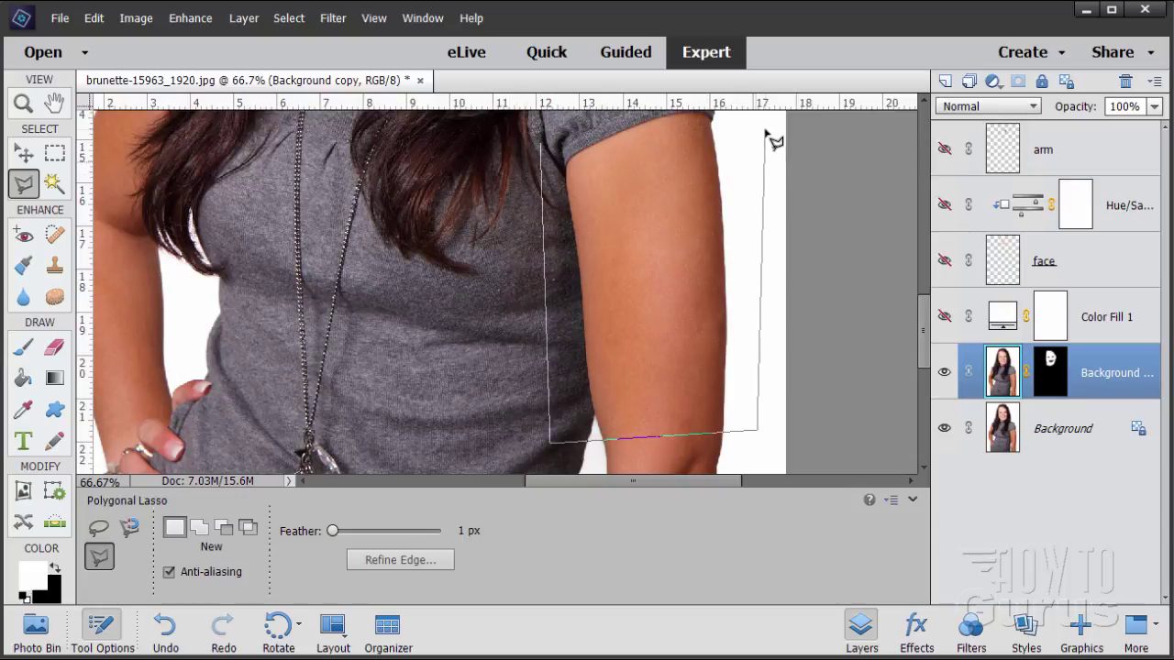
pyautogui.click(547, 154)
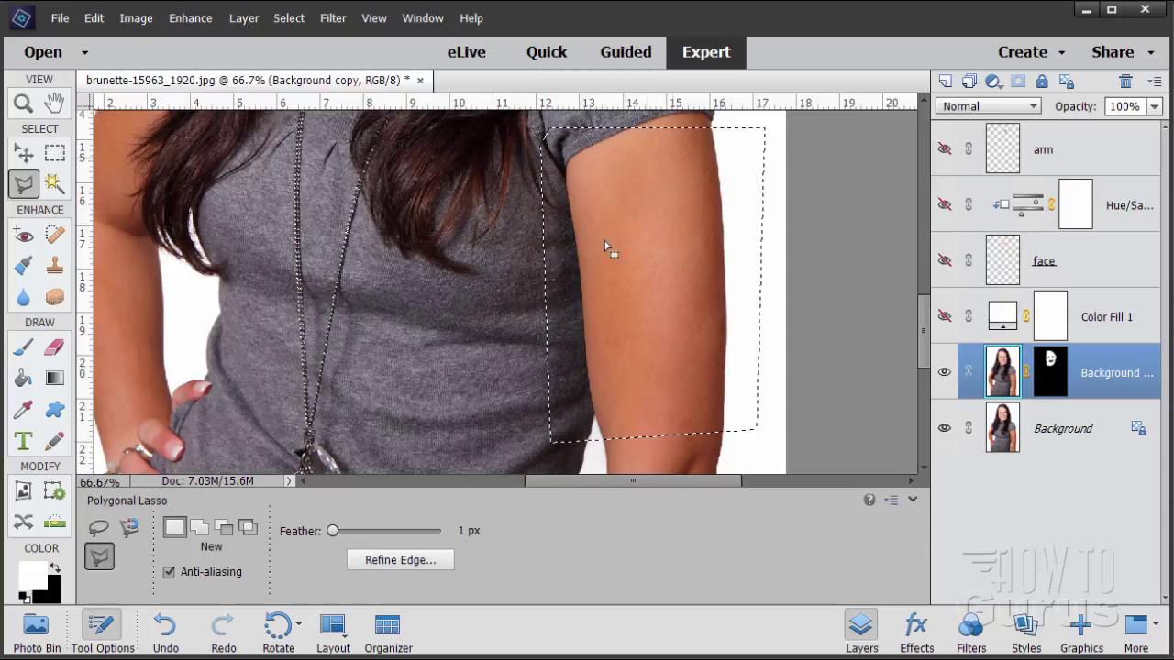
# Step: Copy the selected arm area from the Background copy to a new layer
pyautogui.click(243, 19)
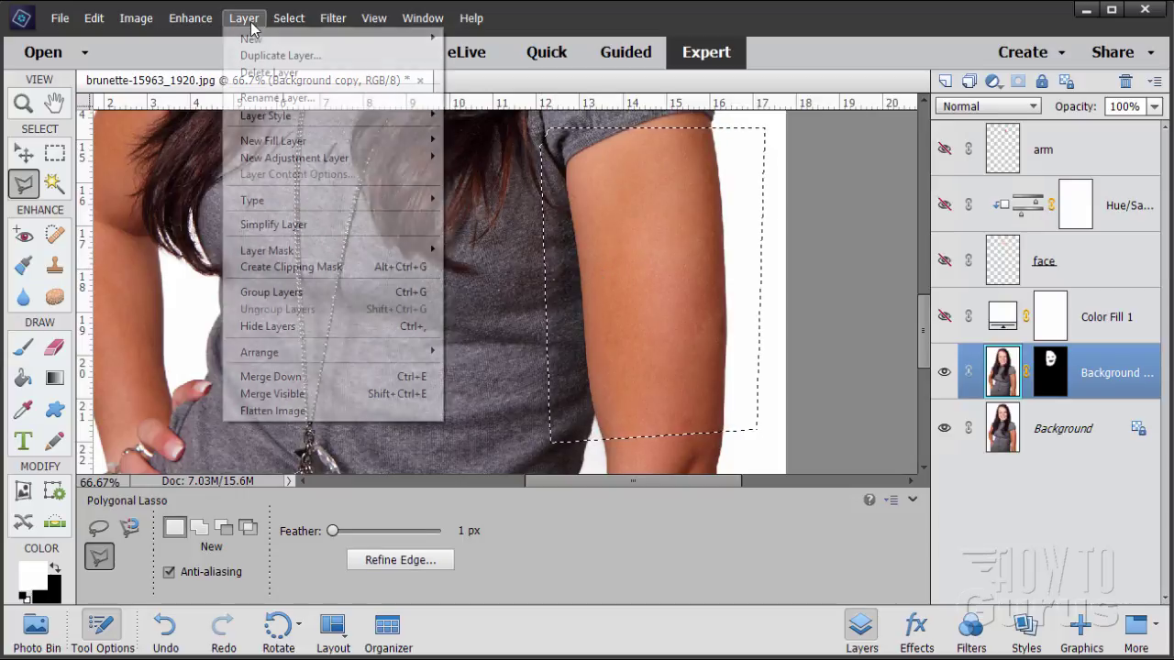
pyautogui.moveTo(266, 40)
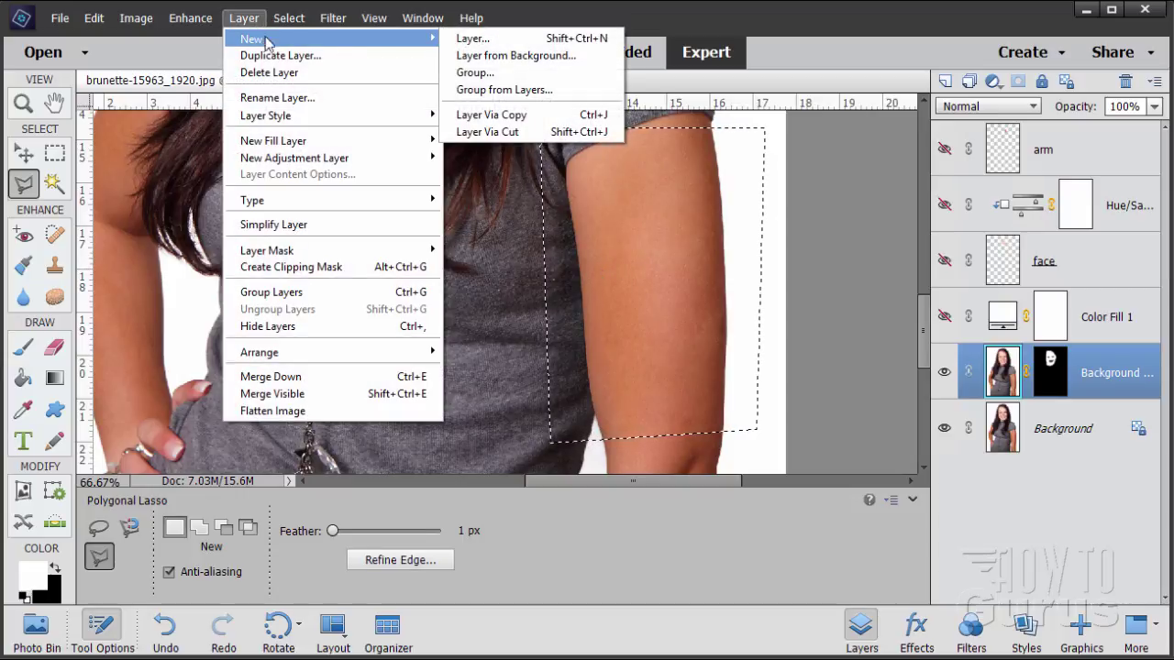
pyautogui.click(516, 118)
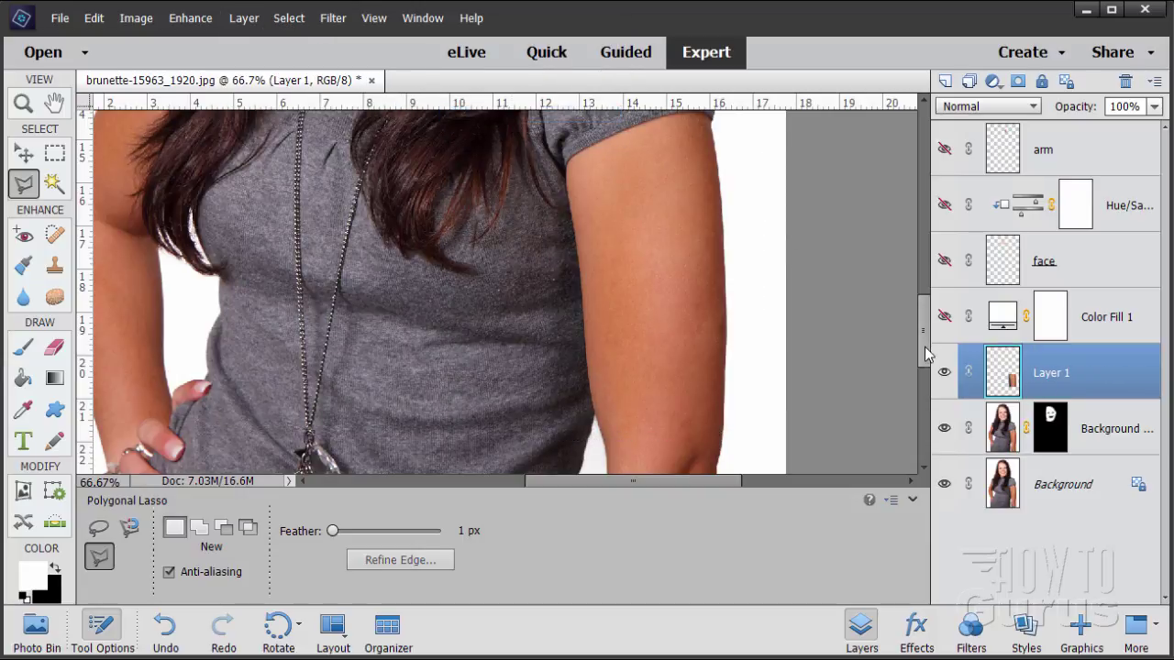
# Step: Move the copied arm piece up into the white area beside the portrait's face
pyautogui.moveTo(925, 353); pyautogui.dragTo(915, 295)
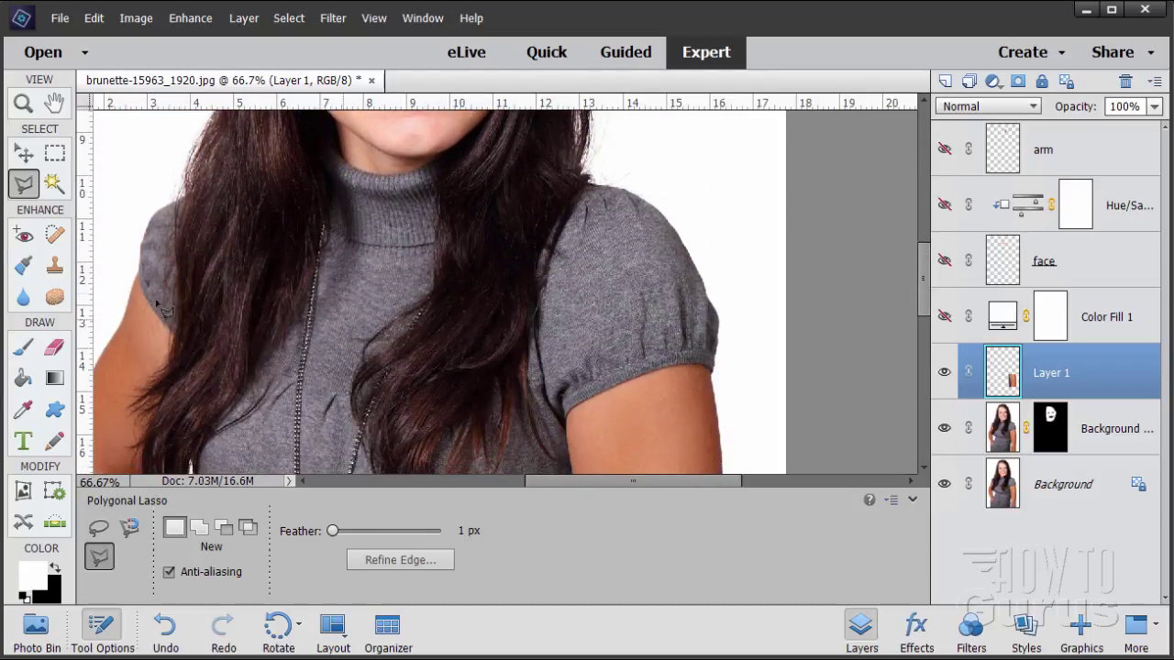
pyautogui.click(23, 153)
pyautogui.moveTo(689, 430); pyautogui.dragTo(721, 173)
pyautogui.moveTo(922, 305); pyautogui.dragTo(922, 250)
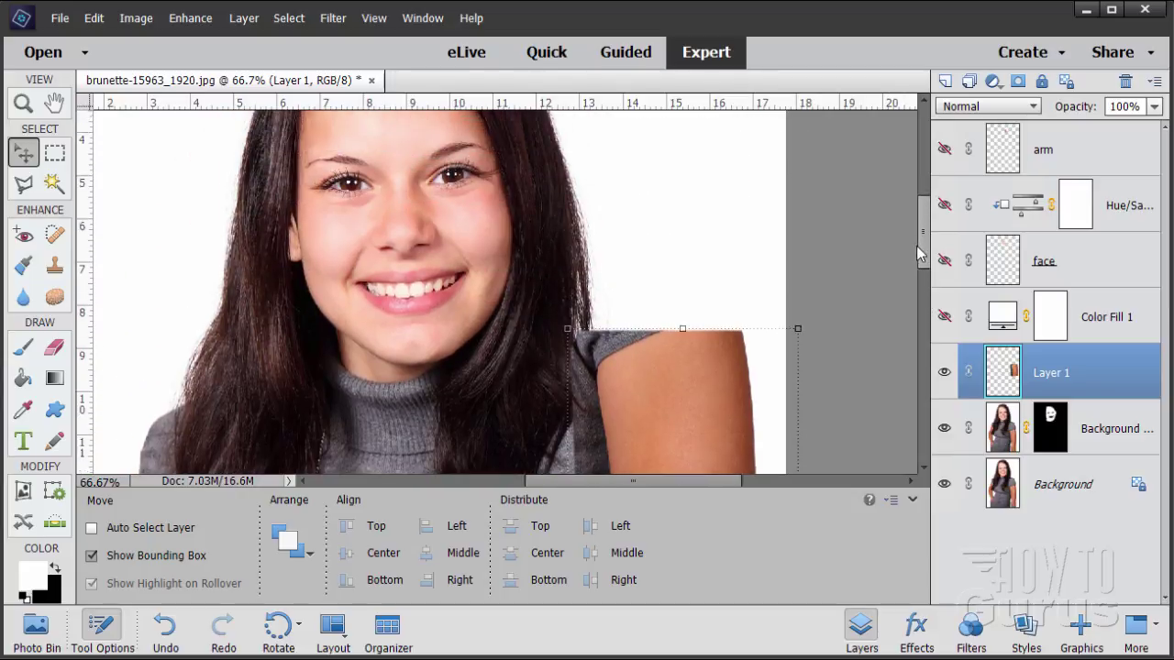
pyautogui.moveTo(695, 419); pyautogui.dragTo(716, 178)
pyautogui.moveTo(922, 248); pyautogui.dragTo(924, 234)
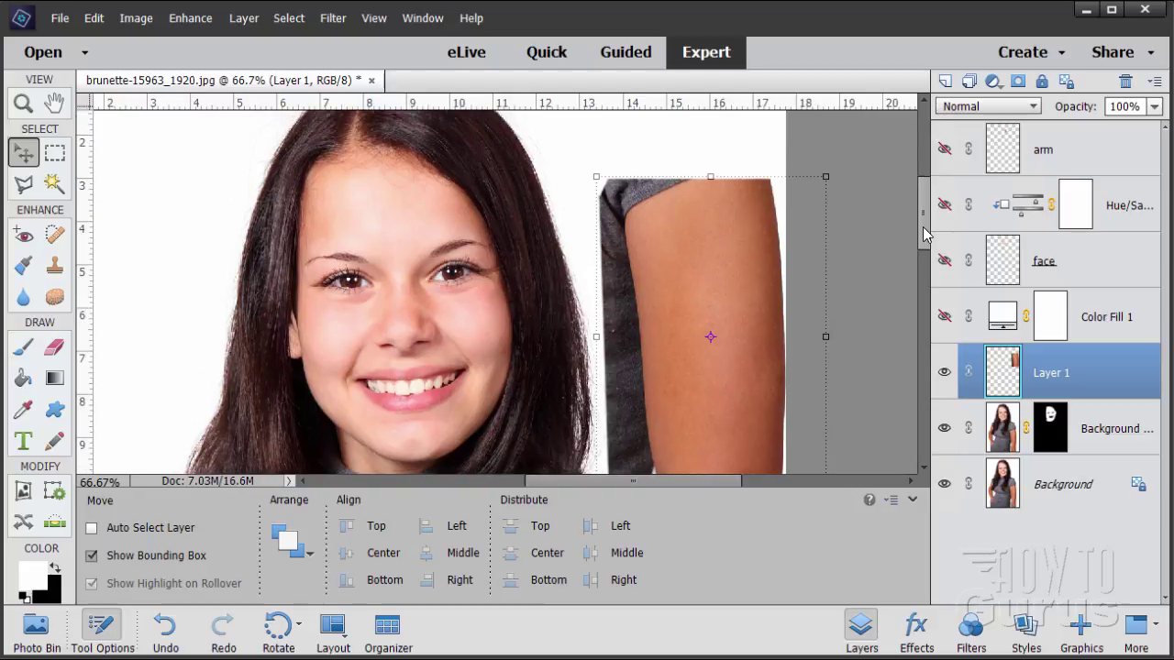
pyautogui.moveTo(741, 370); pyautogui.dragTo(742, 332)
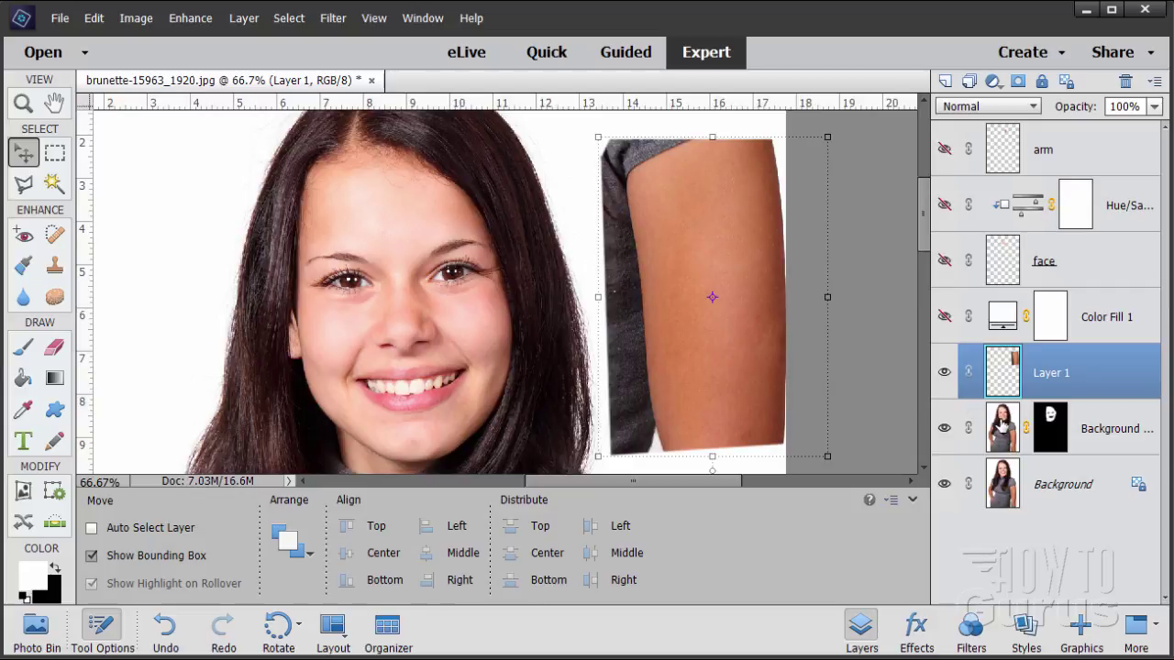
# Step: Add a Hue/Saturation adjustment layer, Hue/Saturation 2, clipped to the Background copy layer
pyautogui.click(1005, 427)
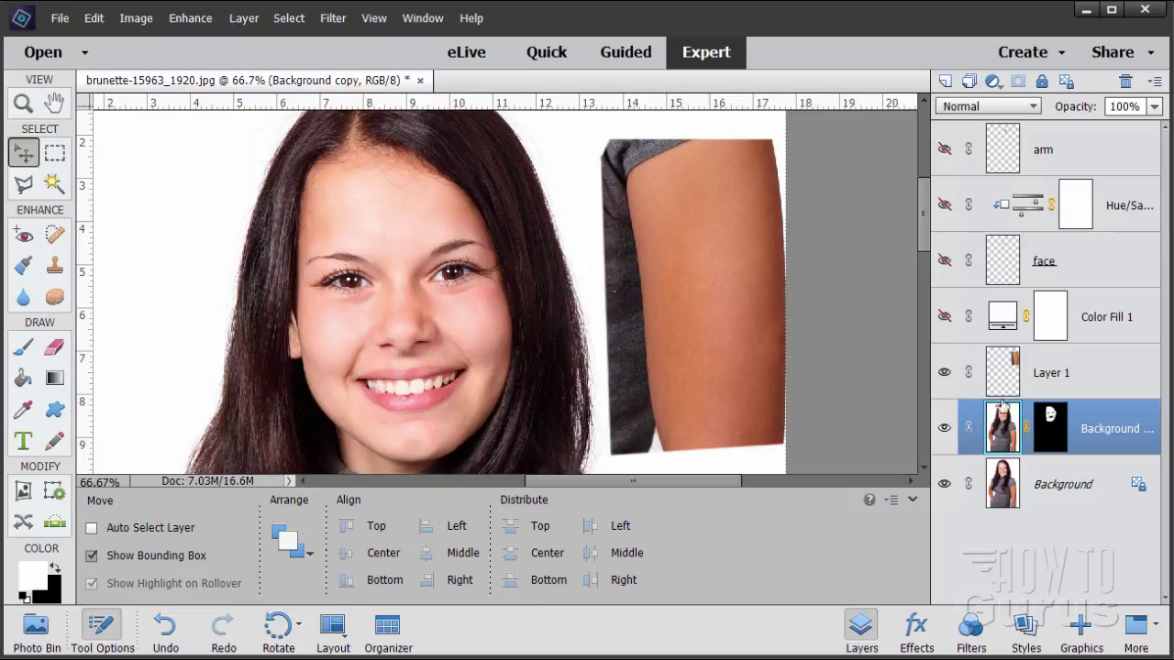
pyautogui.click(247, 19)
pyautogui.moveTo(271, 158)
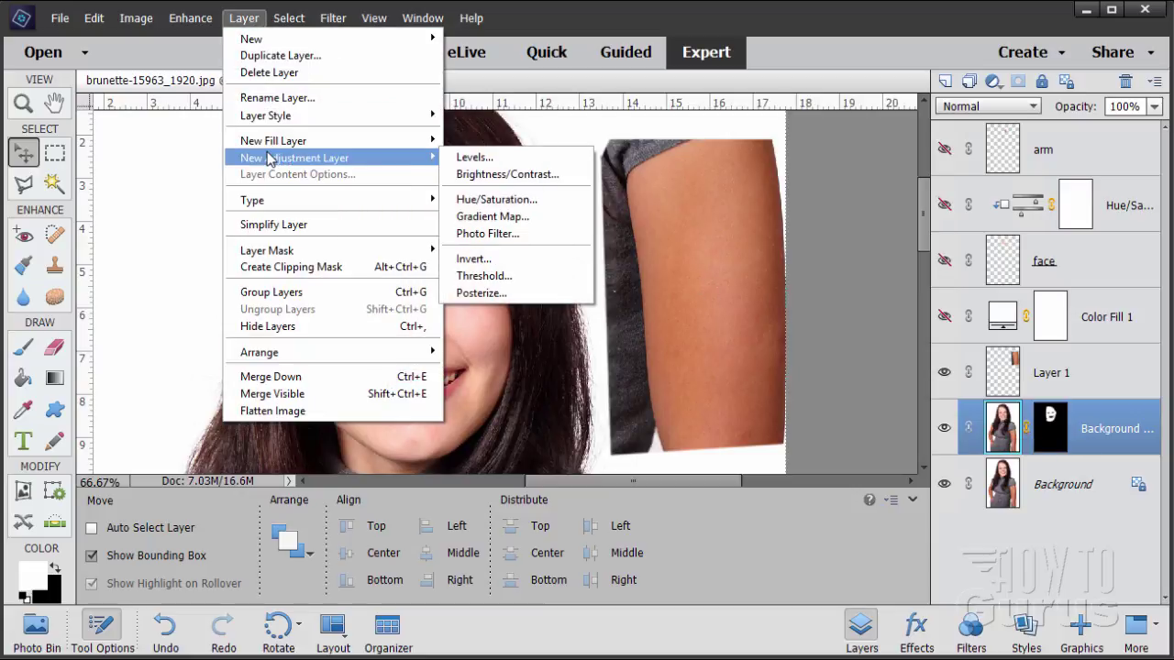
pyautogui.click(499, 199)
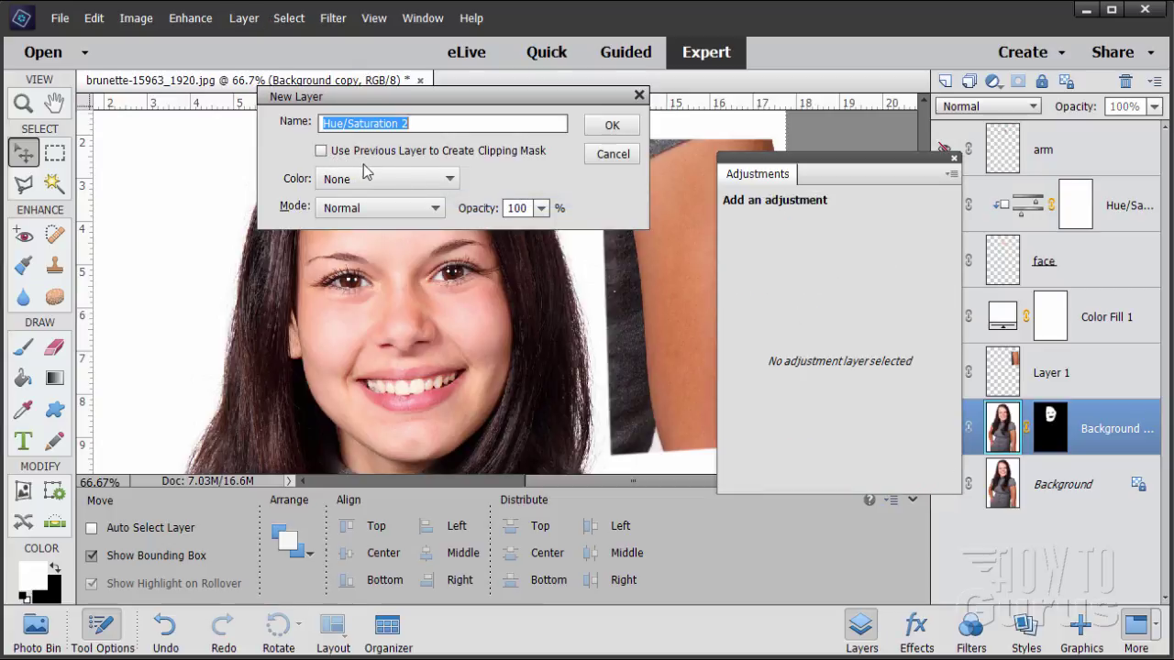
pyautogui.click(321, 151)
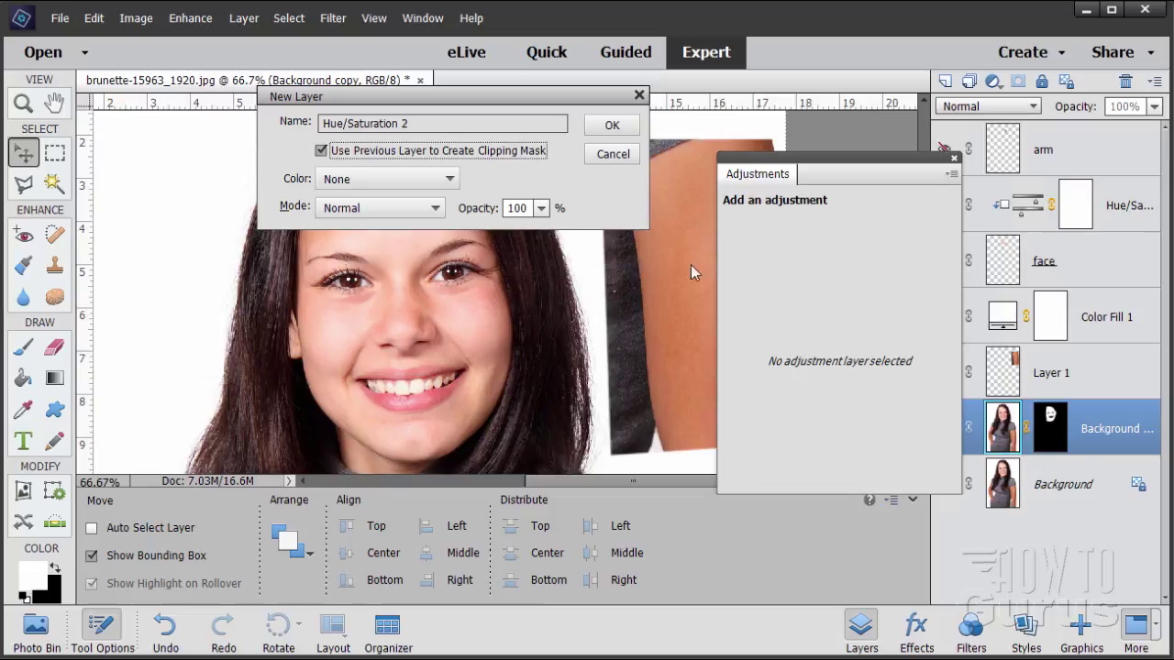
pyautogui.click(612, 126)
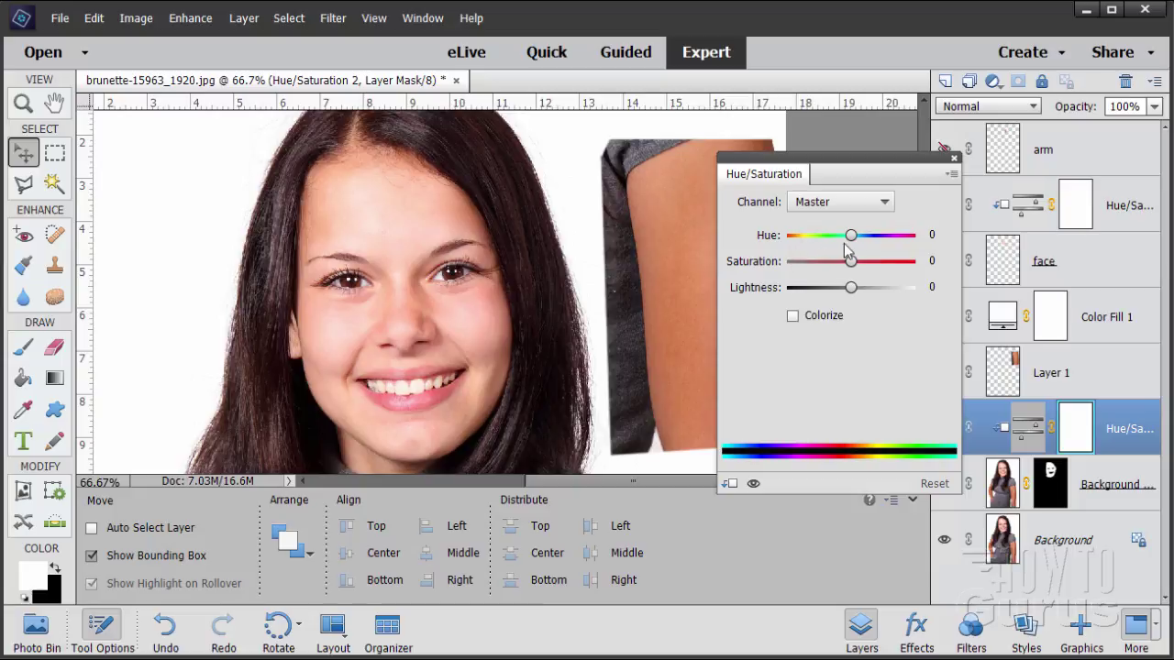
# Step: Set the Master channel of Hue/Saturation 2 to Hue +1, Saturation +35 and Lightness -12 to match the face to the arm
pyautogui.moveTo(851, 240)
pyautogui.mouseDown()
pyautogui.moveTo(878, 265)
pyautogui.moveTo(848, 291)
pyautogui.moveTo(878, 264)
pyautogui.moveTo(857, 244)
pyautogui.mouseUp()
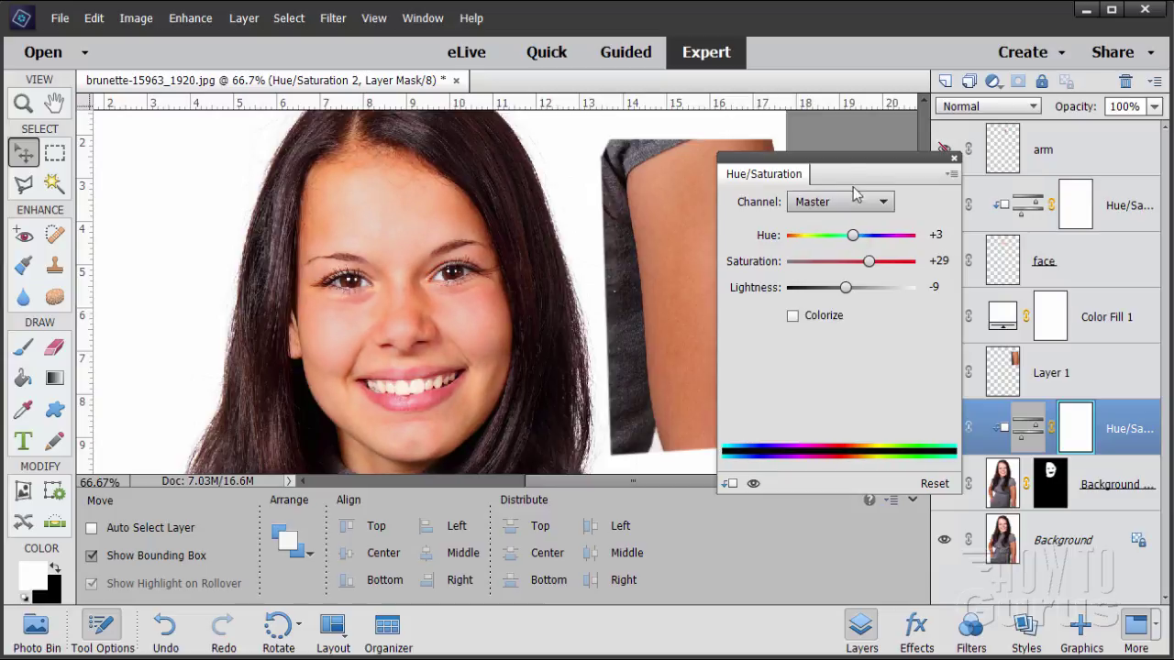
pyautogui.moveTo(843, 172); pyautogui.dragTo(915, 174)
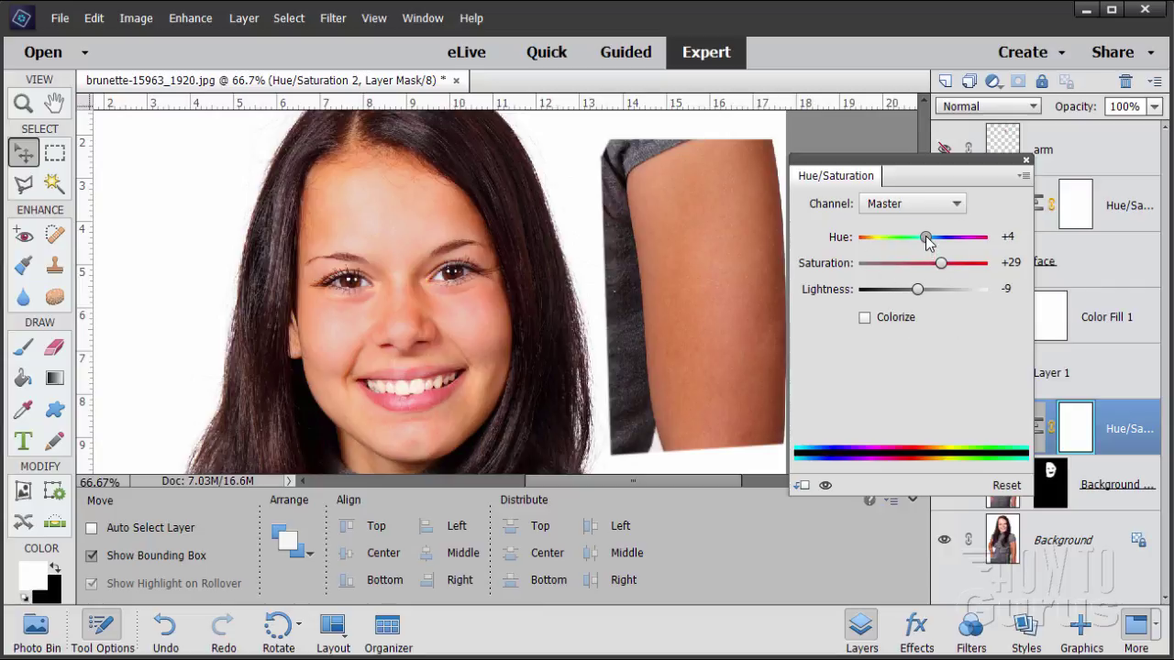
pyautogui.moveTo(929, 240); pyautogui.dragTo(927, 241)
pyautogui.moveTo(925, 237); pyautogui.dragTo(926, 242)
pyautogui.moveTo(942, 263); pyautogui.dragTo(917, 290)
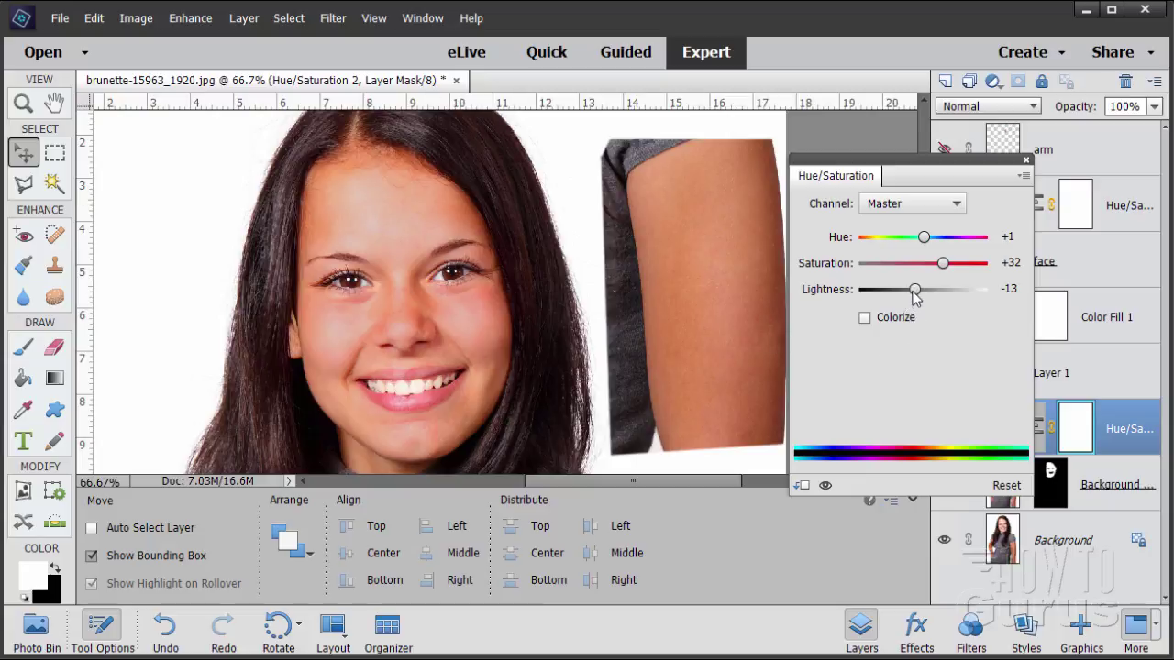
pyautogui.moveTo(916, 292); pyautogui.dragTo(947, 267)
# Step: Slightly lower the Reds saturation in Hue/Saturation 2 and set the Yellows saturation to +35
pyautogui.click(891, 205)
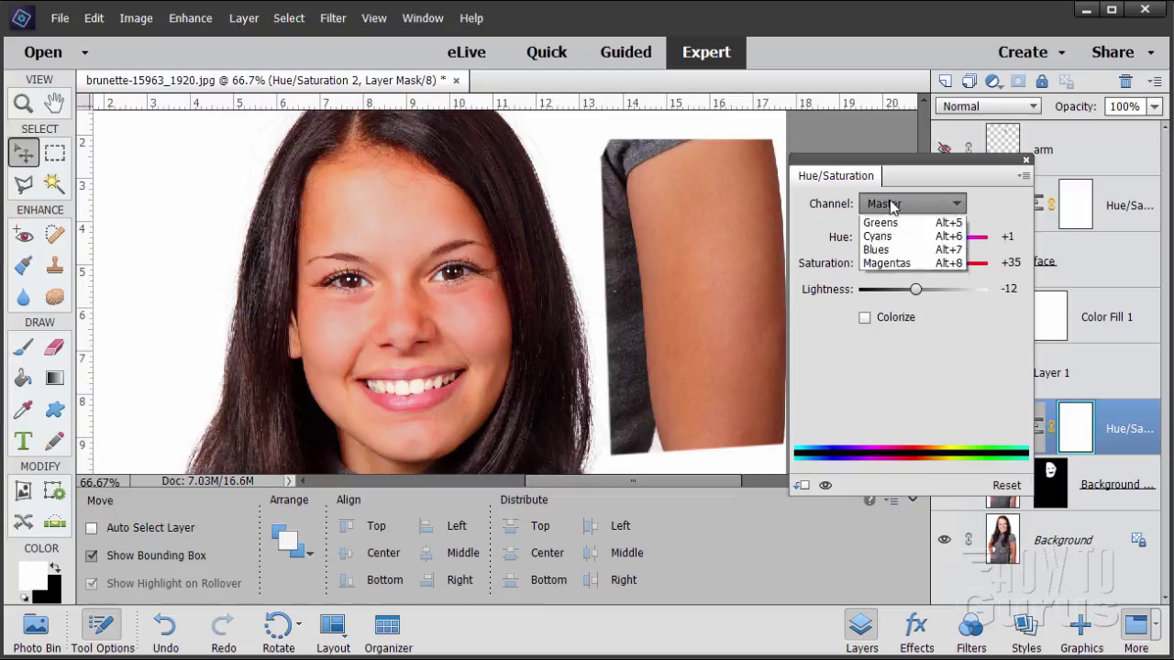
pyautogui.click(876, 237)
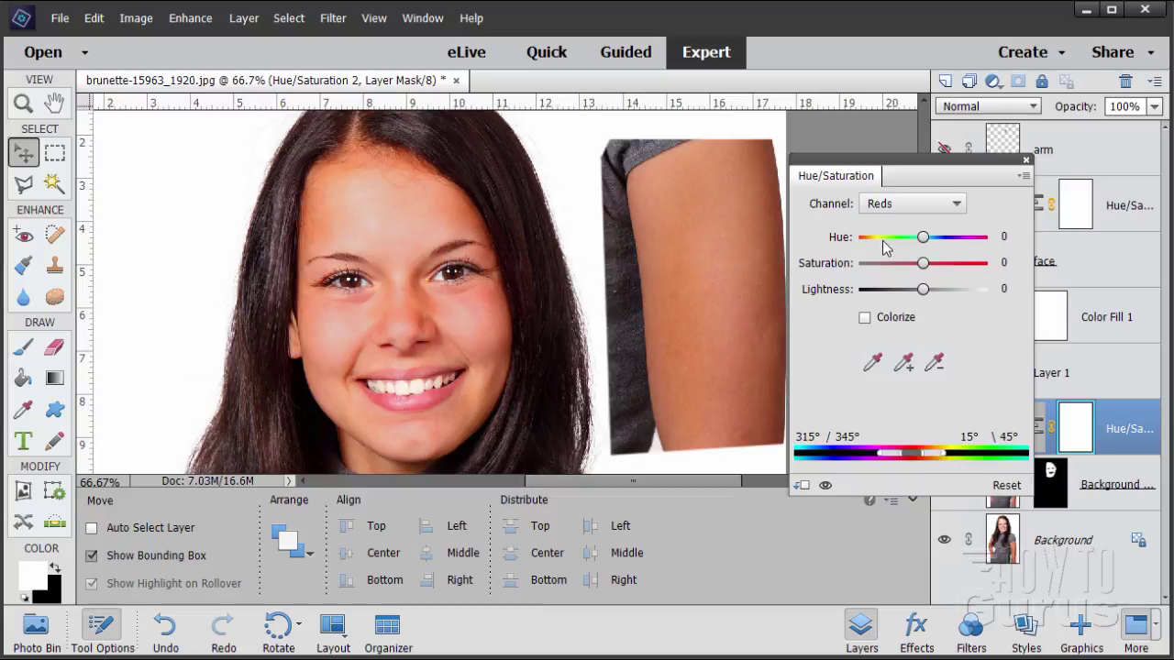
pyautogui.moveTo(923, 263); pyautogui.dragTo(918, 266)
pyautogui.click(917, 204)
pyautogui.click(904, 252)
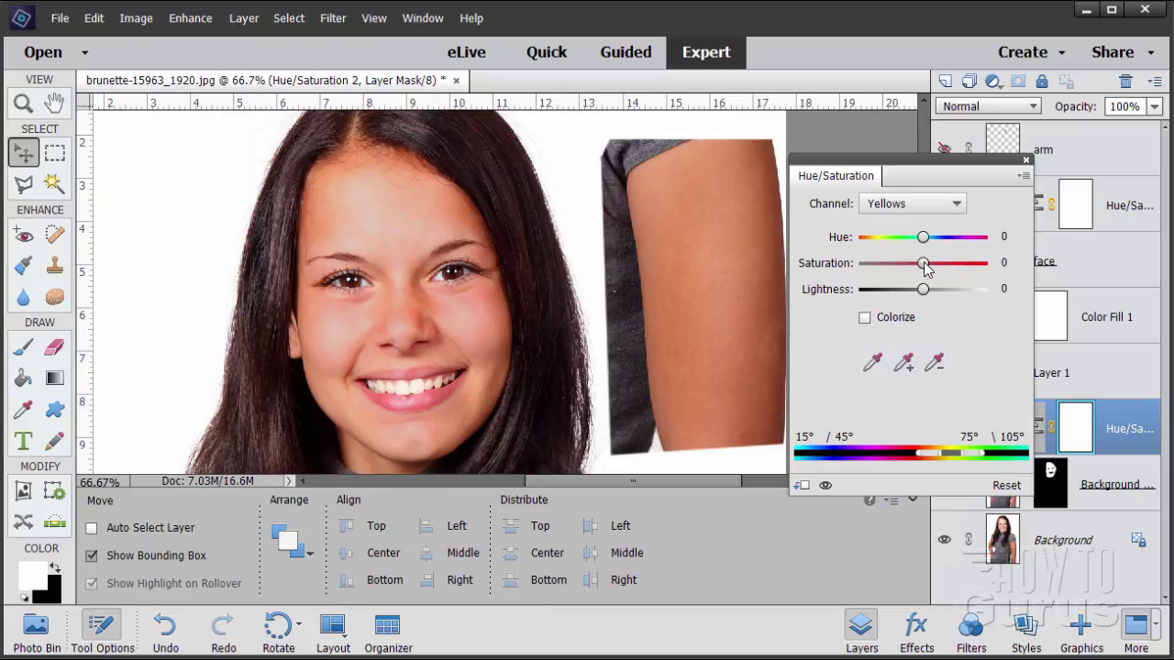
pyautogui.moveTo(924, 266); pyautogui.dragTo(947, 268)
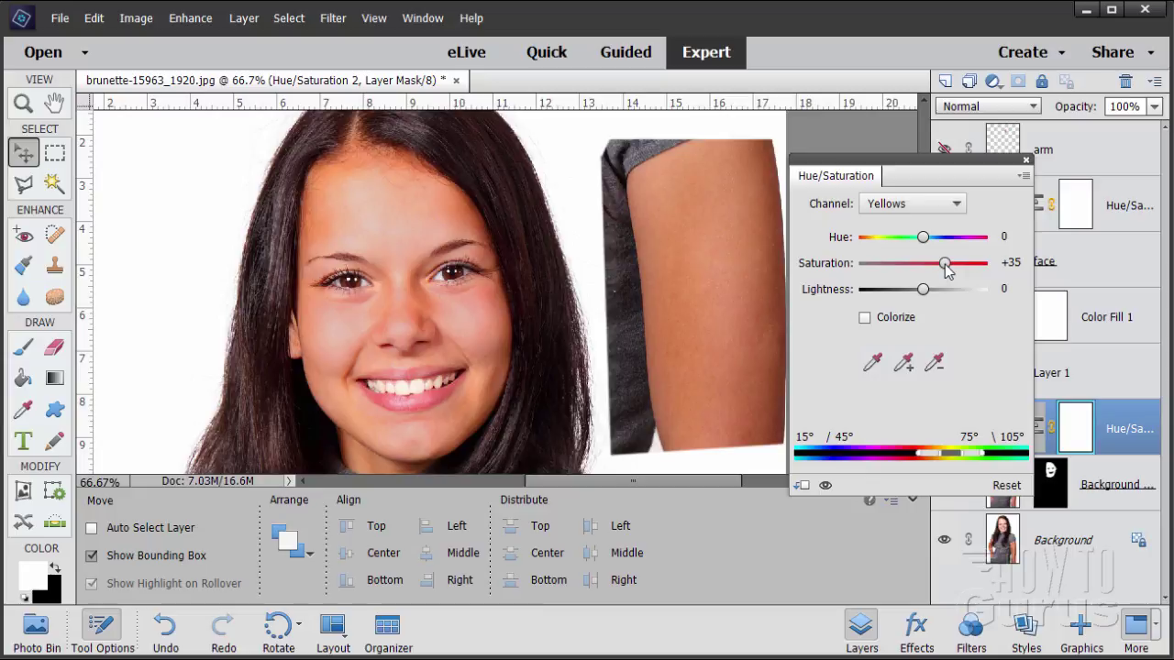
pyautogui.click(1024, 161)
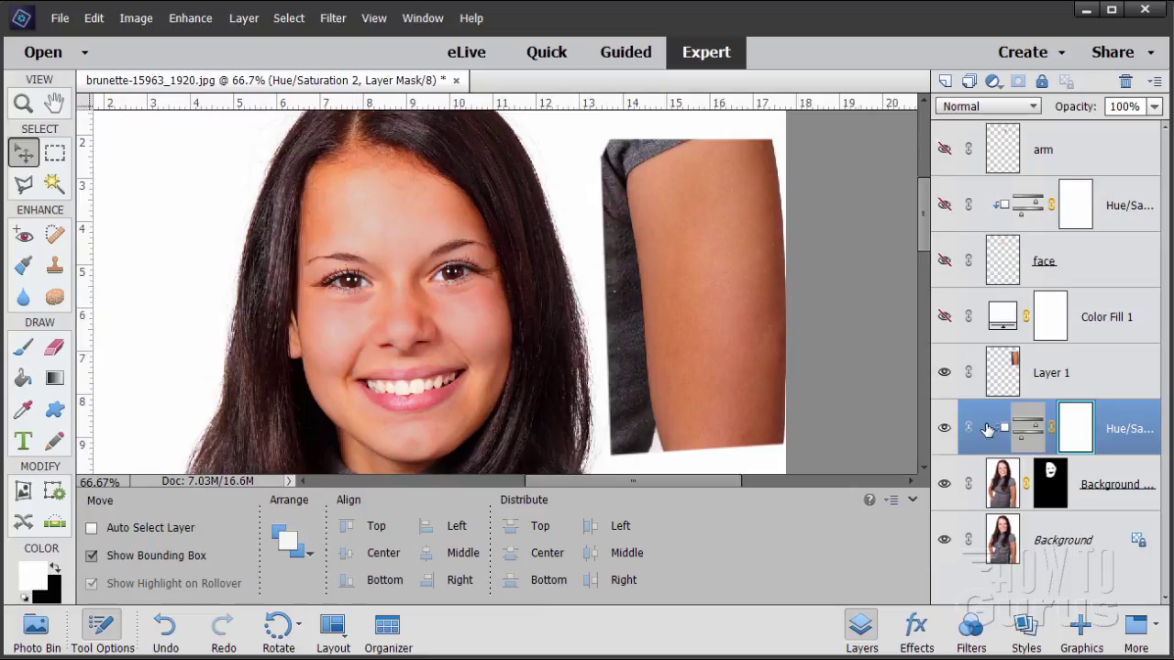
# Step: Add a Levels adjustment layer named Levels 1 directly above the Background copy, clipped to it
pyautogui.click(1013, 487)
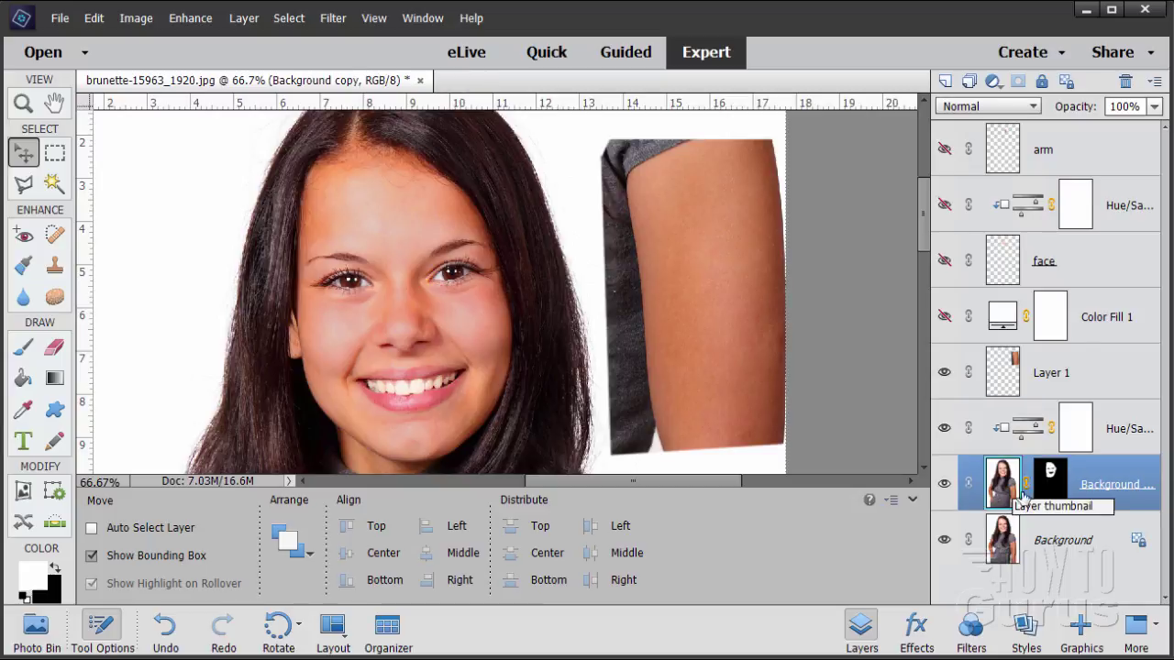
pyautogui.click(244, 19)
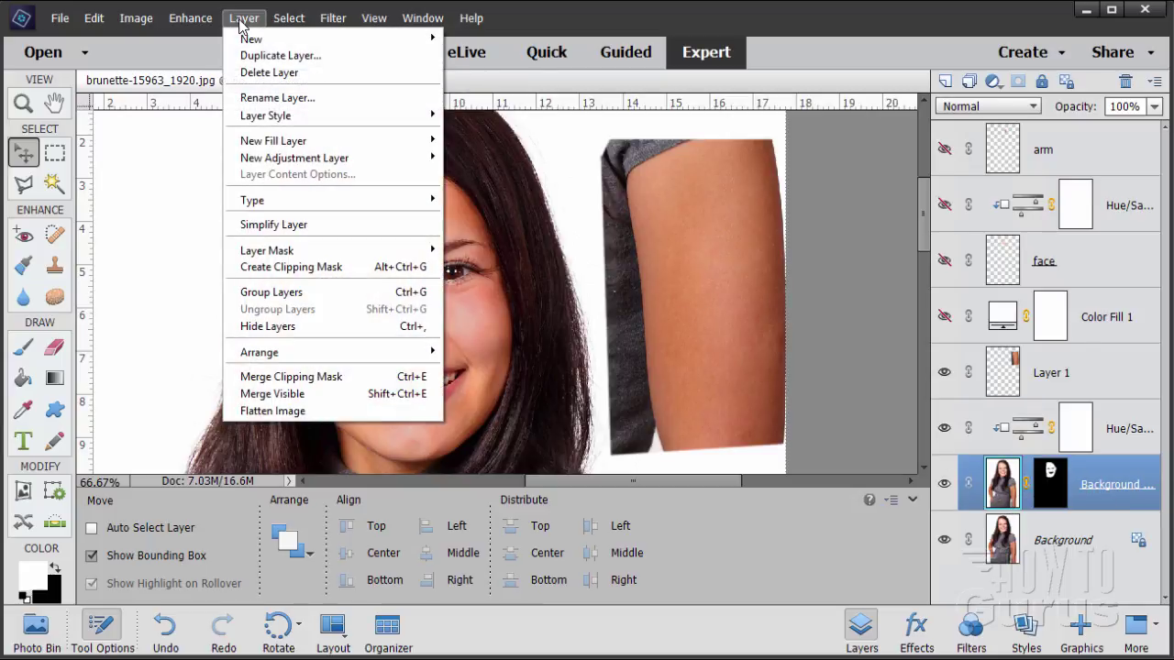
pyautogui.moveTo(300, 159)
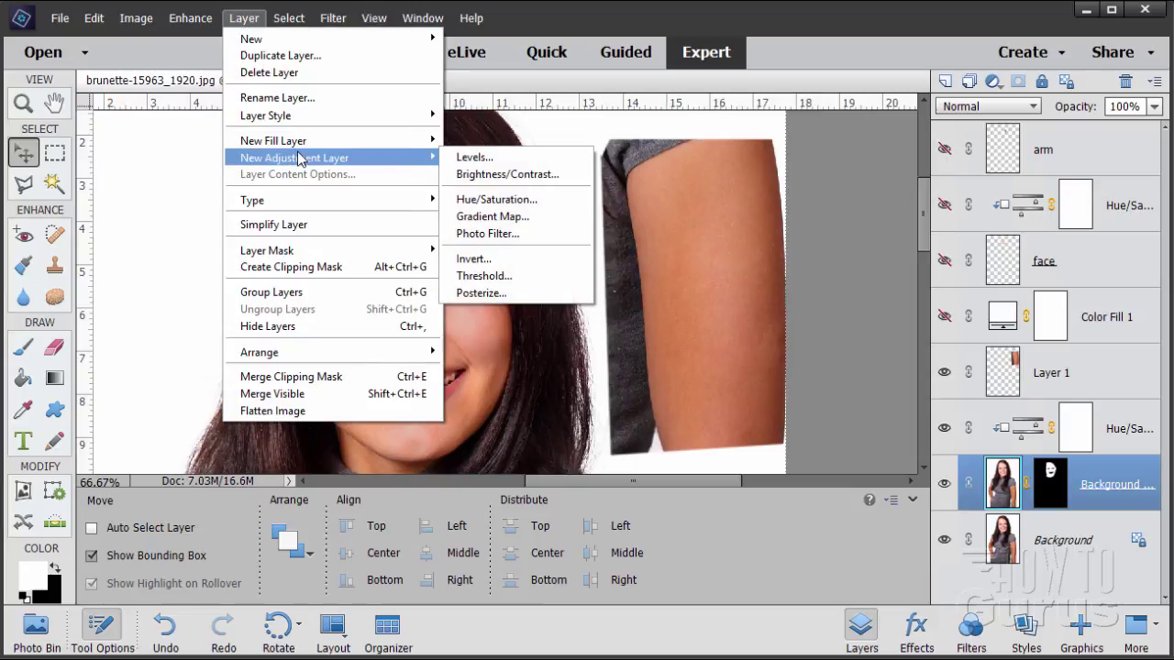
pyautogui.click(469, 157)
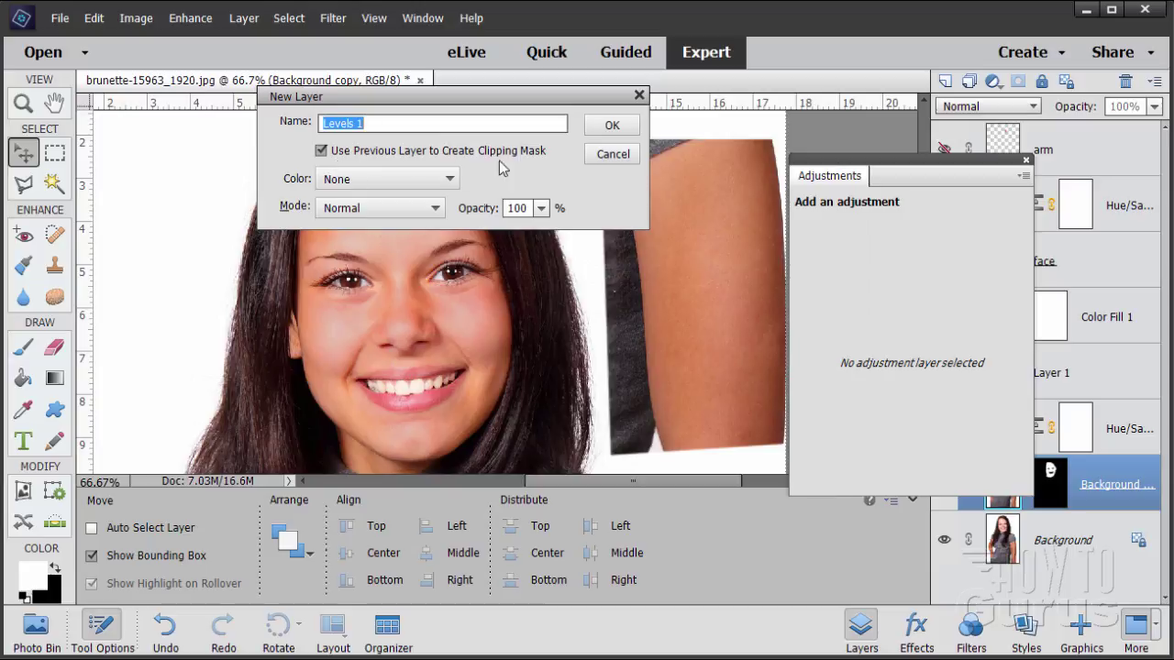
pyautogui.click(610, 126)
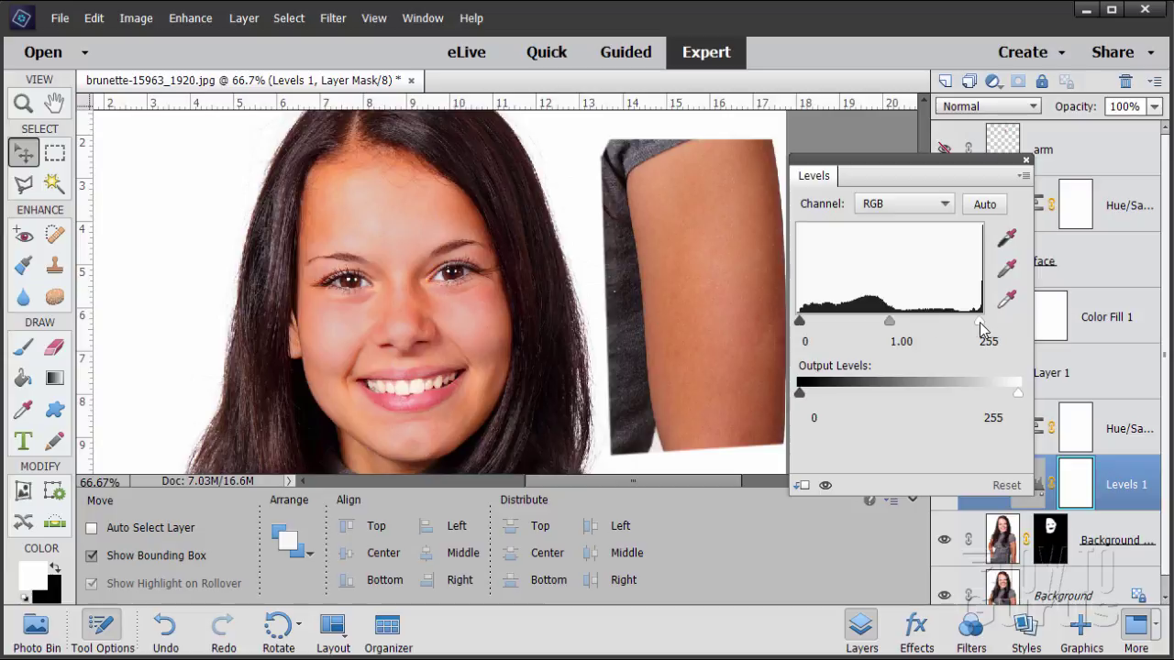
# Step: Set the Levels 1 RGB input levels to 6, 0.84 and 237, with output levels 0 and 255
pyautogui.moveTo(979, 321); pyautogui.dragTo(974, 321)
pyautogui.moveTo(894, 323); pyautogui.dragTo(896, 322)
pyautogui.moveTo(799, 322); pyautogui.dragTo(805, 322)
pyautogui.moveTo(804, 396); pyautogui.dragTo(796, 419)
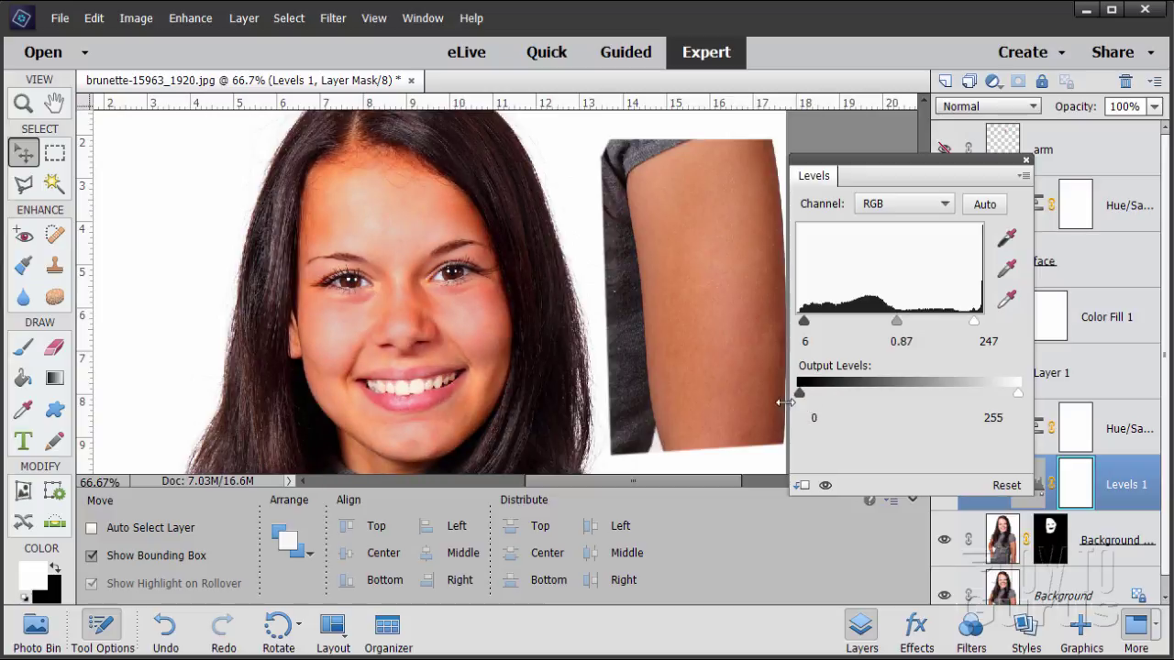
pyautogui.moveTo(1019, 398); pyautogui.dragTo(1013, 399)
pyautogui.moveTo(974, 321); pyautogui.dragTo(973, 324)
pyautogui.moveTo(1011, 398); pyautogui.dragTo(1016, 398)
pyautogui.moveTo(896, 321); pyautogui.dragTo(899, 322)
pyautogui.moveTo(974, 322); pyautogui.dragTo(967, 330)
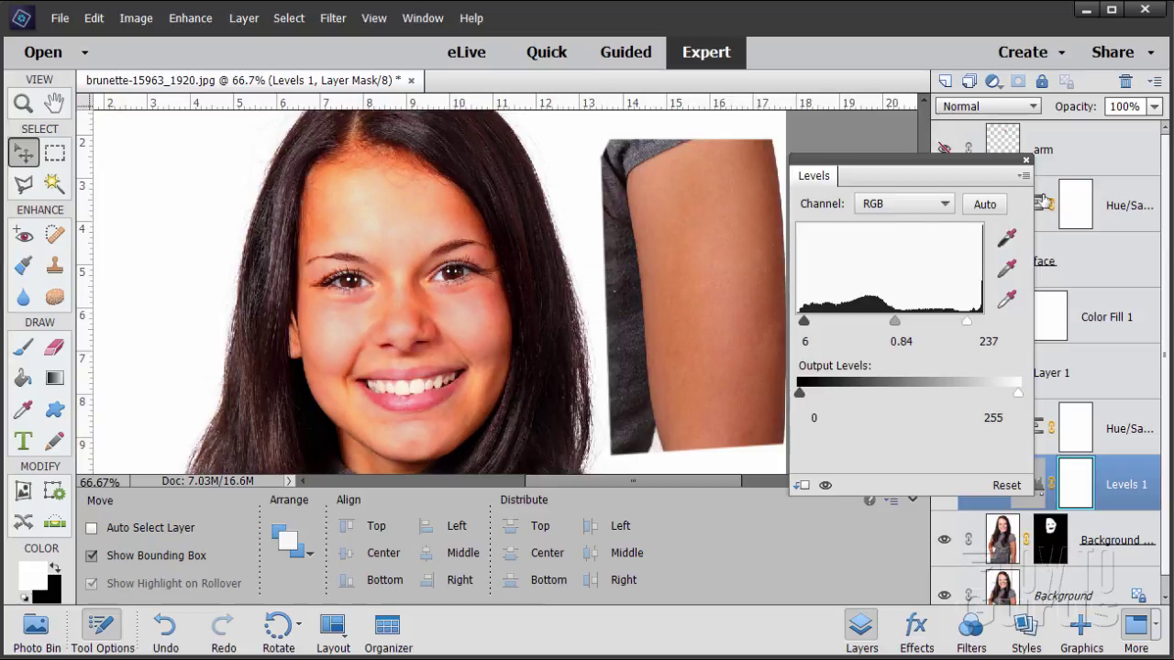
pyautogui.click(1026, 161)
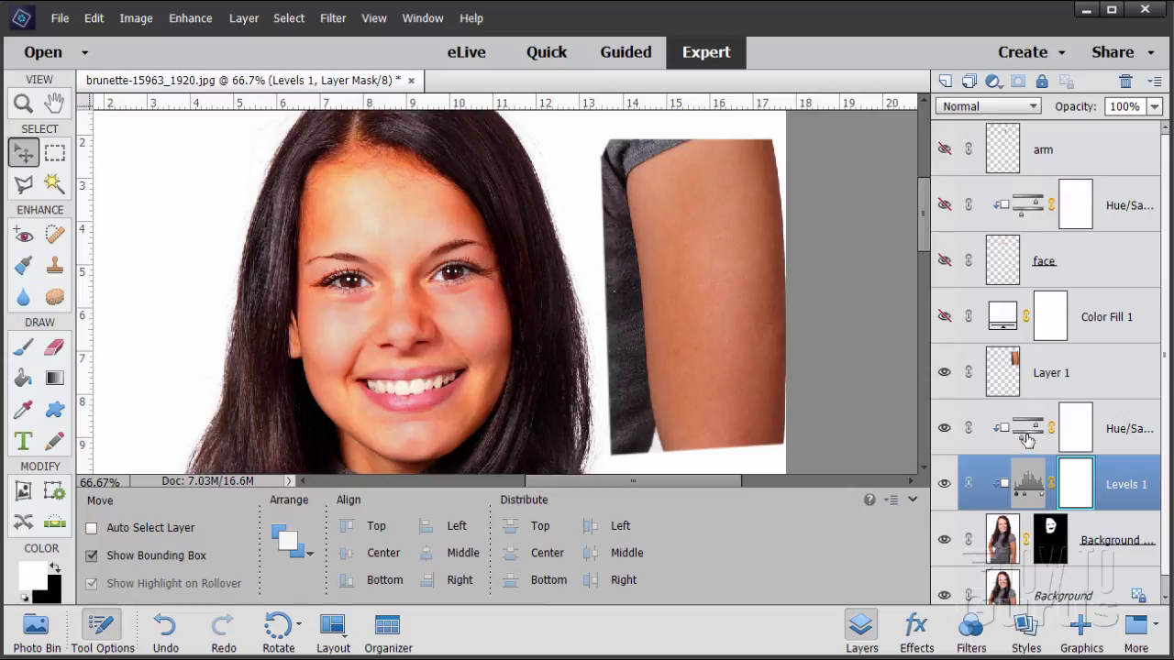
# Step: Reduce the Master channel of Hue/Saturation 2 to Saturation +26 and set its Lightness to -10
pyautogui.doubleClick(1028, 440)
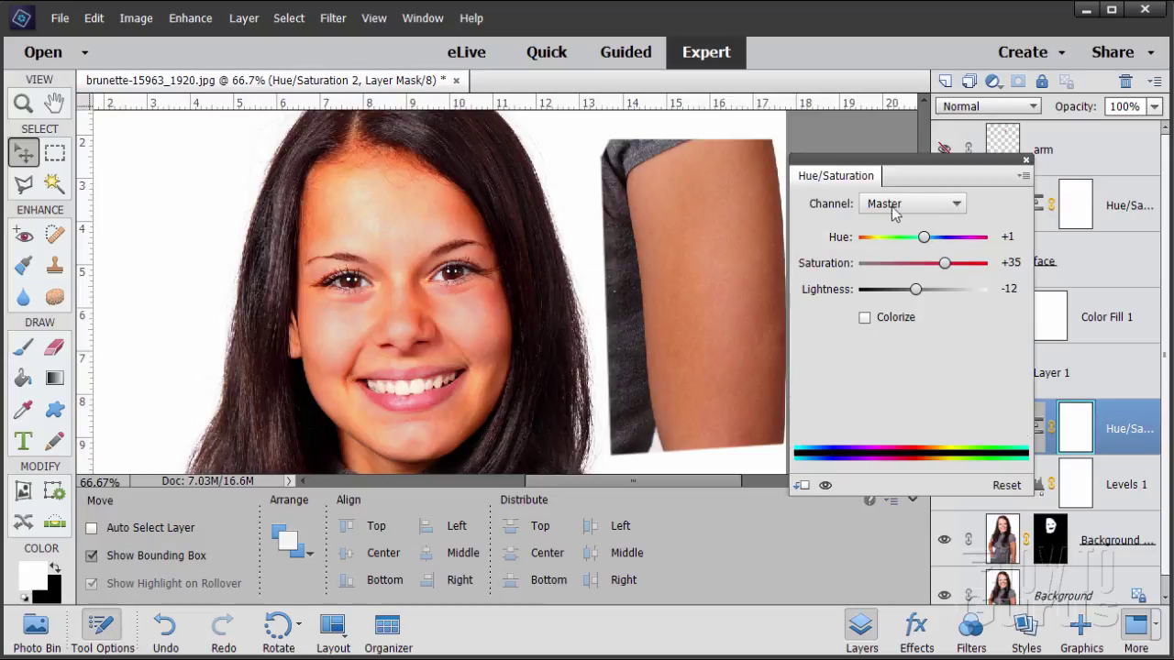
pyautogui.moveTo(946, 263)
pyautogui.mouseDown()
pyautogui.moveTo(922, 292)
pyautogui.moveTo(945, 265)
pyautogui.mouseUp()
pyautogui.moveTo(944, 266); pyautogui.dragTo(940, 266)
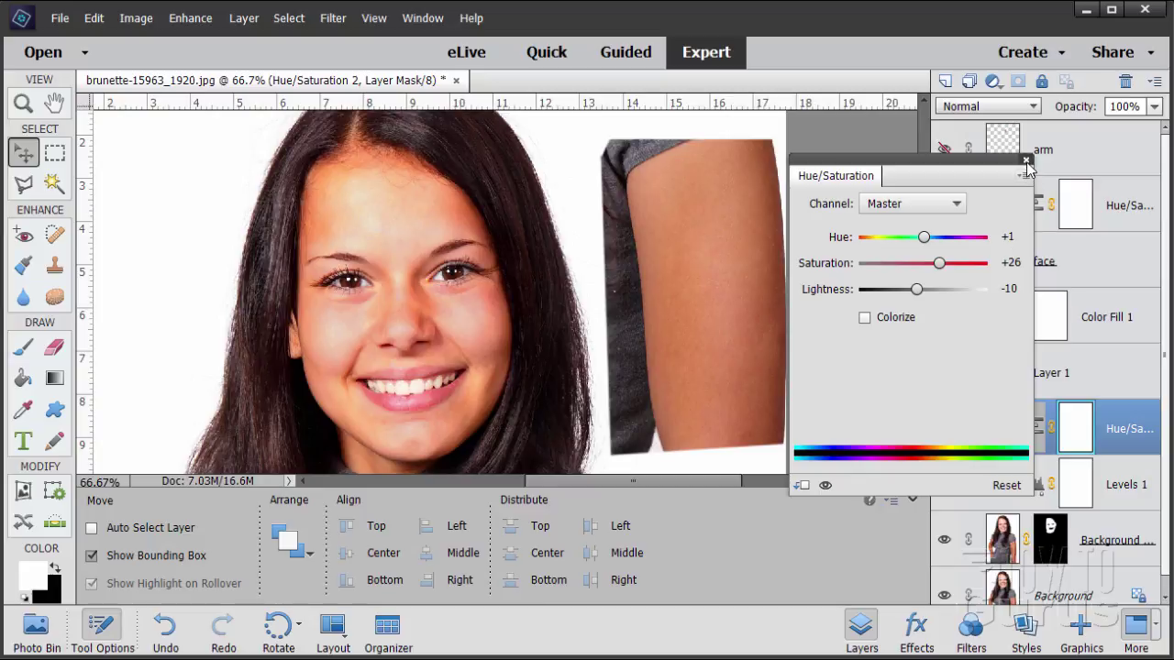
pyautogui.click(1027, 161)
# Step: Set the midtone input level of Levels 1 to 0.73 to deepen the face's tones
pyautogui.doubleClick(1022, 494)
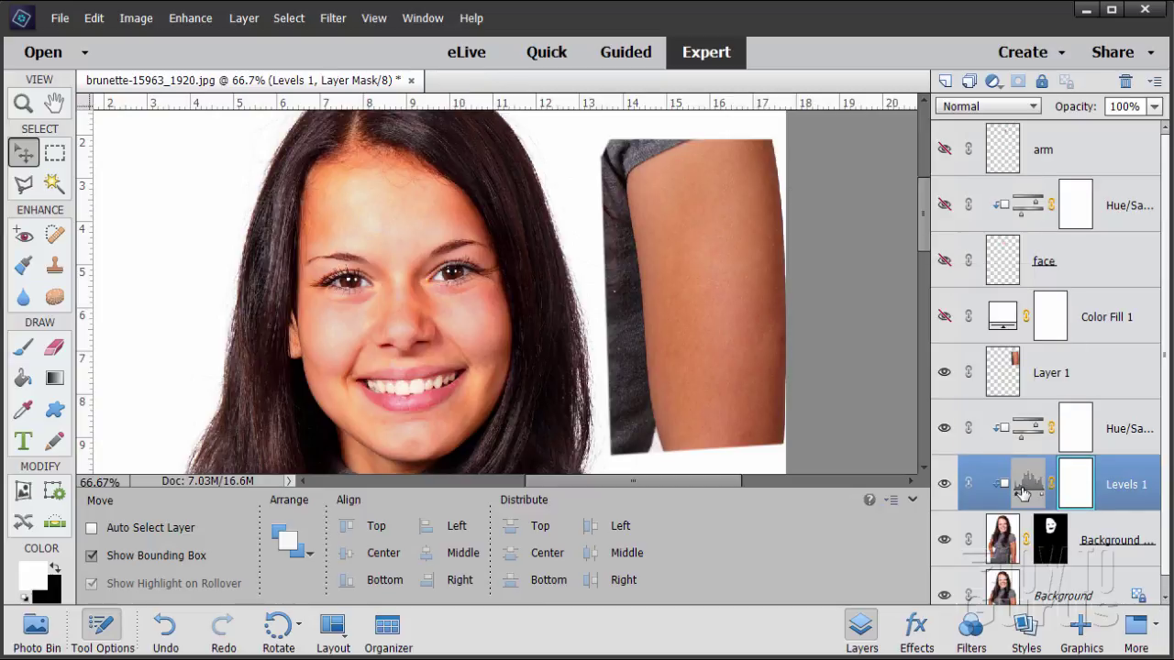
pyautogui.moveTo(896, 322); pyautogui.dragTo(901, 318)
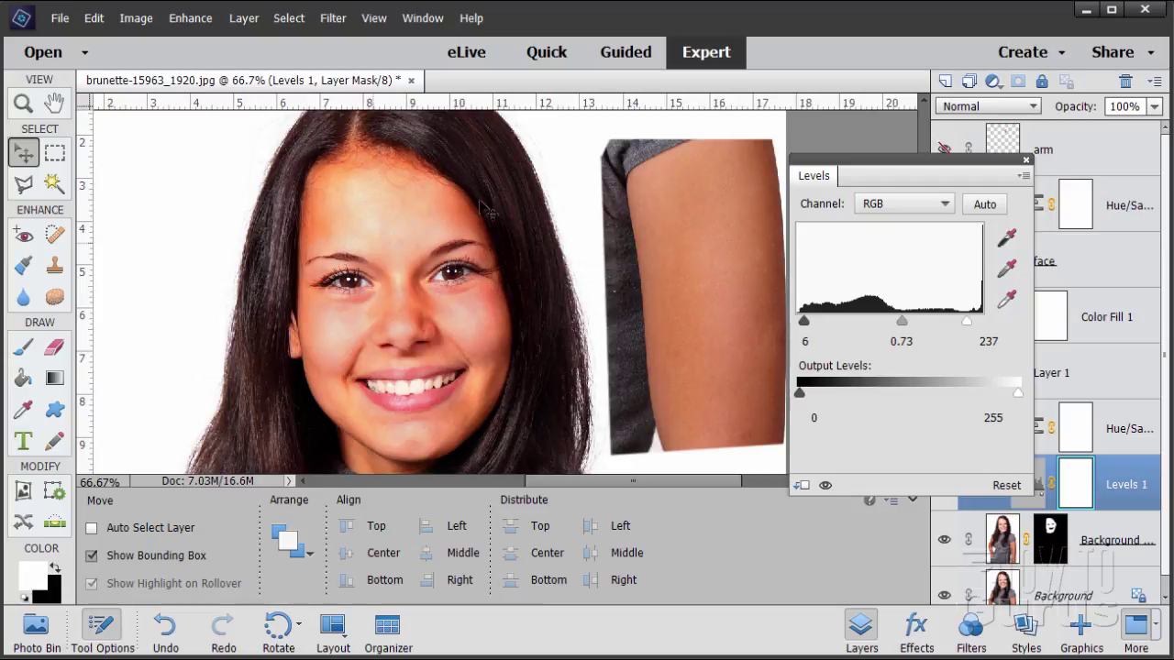
pyautogui.click(1027, 160)
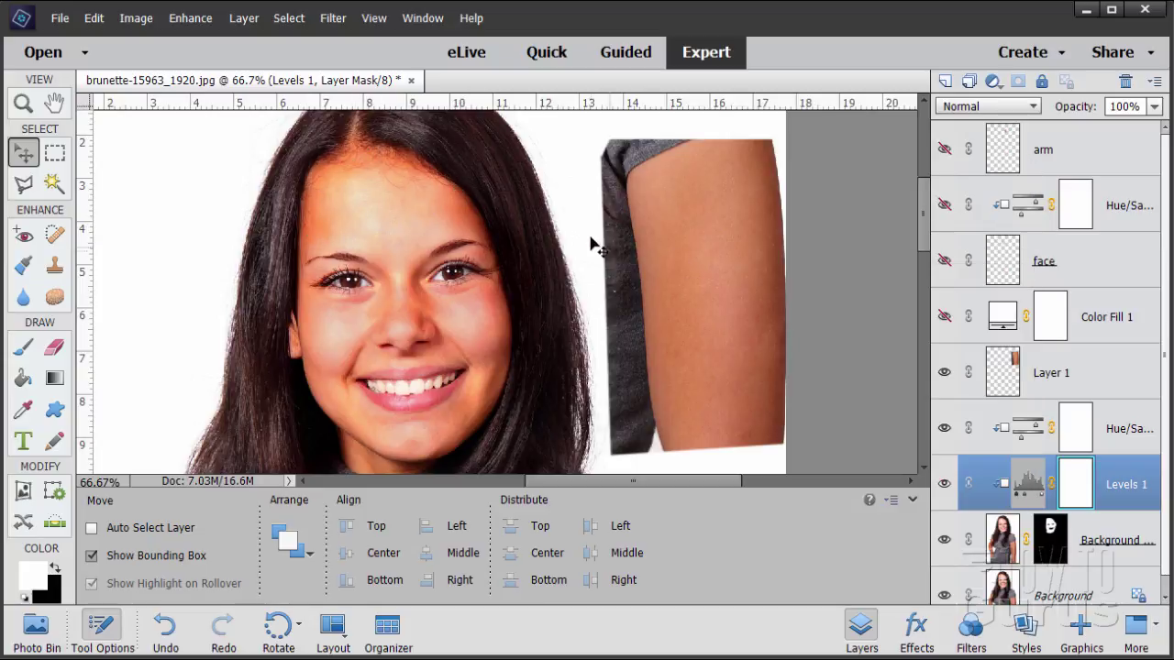
# Step: Prepare the Sponge tool in Desaturate mode with a lower flow on the Background copy's image
pyautogui.click(1004, 541)
pyautogui.scroll(-1, 1006, 532)
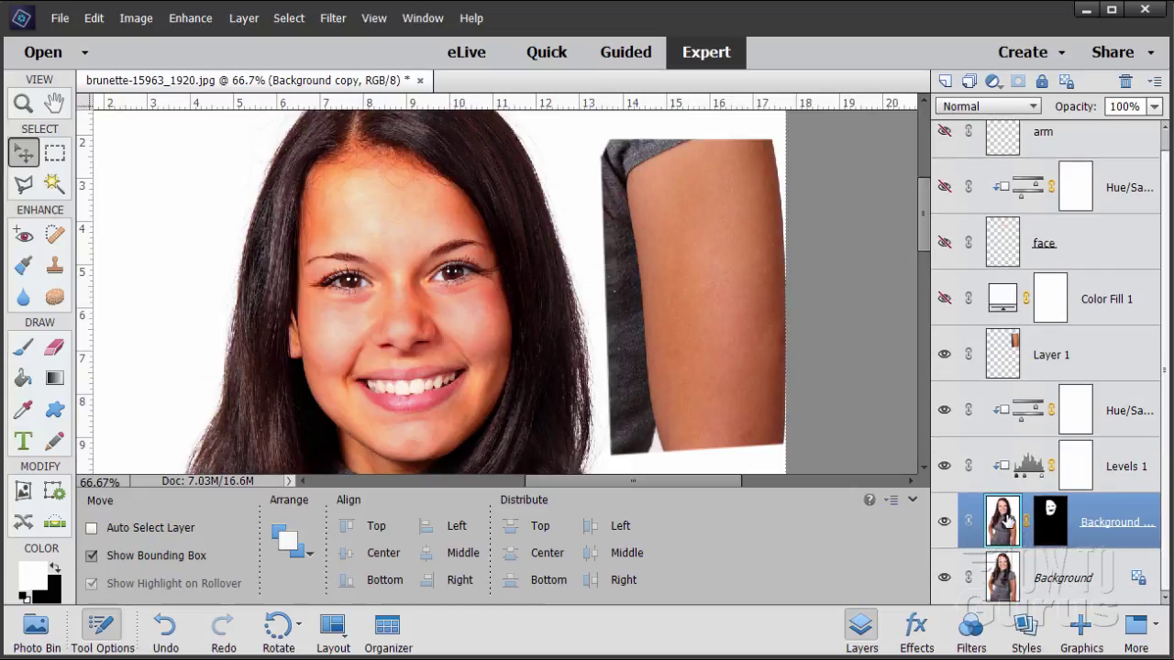
pyautogui.click(61, 299)
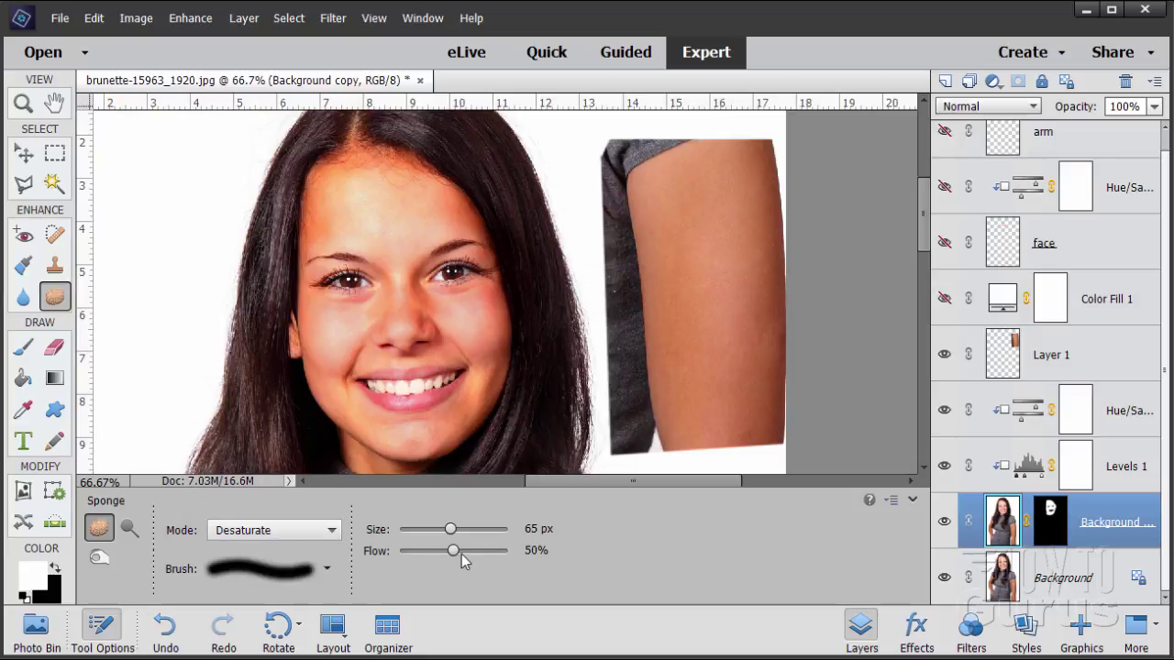
pyautogui.moveTo(461, 554); pyautogui.dragTo(424, 555)
# Step: Compare the face with and without the Background copy, and hide Layer 1 with the copied arm piece
pyautogui.click(945, 522)
pyautogui.click(945, 522)
pyautogui.click(945, 522)
pyautogui.click(945, 521)
pyautogui.click(945, 355)
pyautogui.click(23, 104)
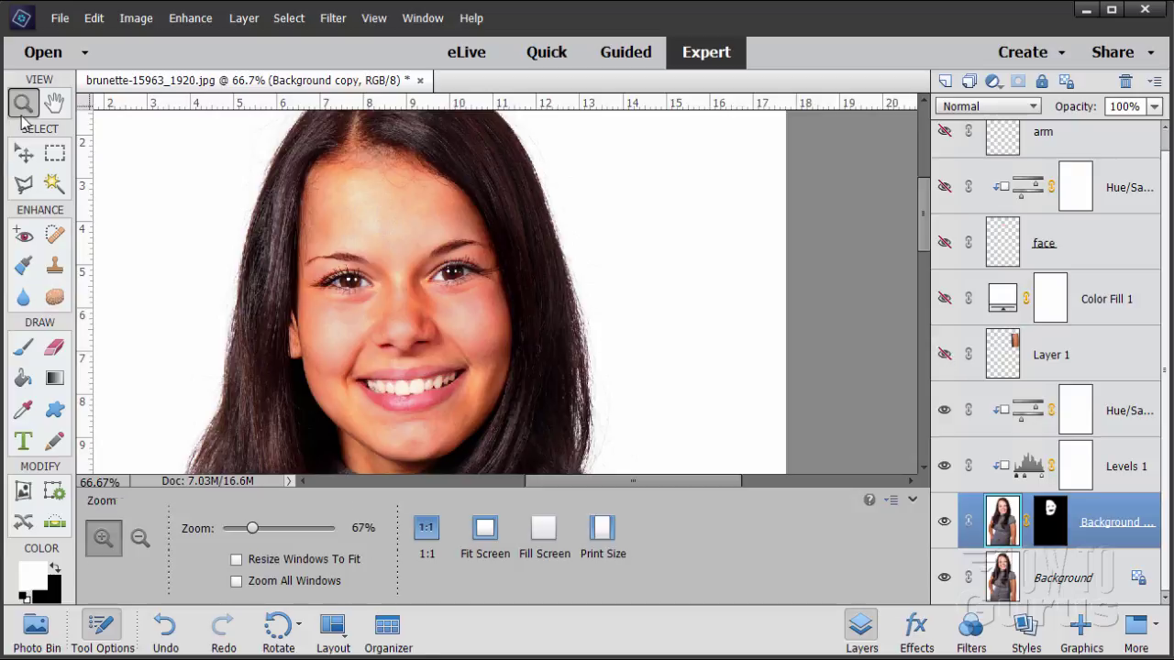
pyautogui.click(495, 531)
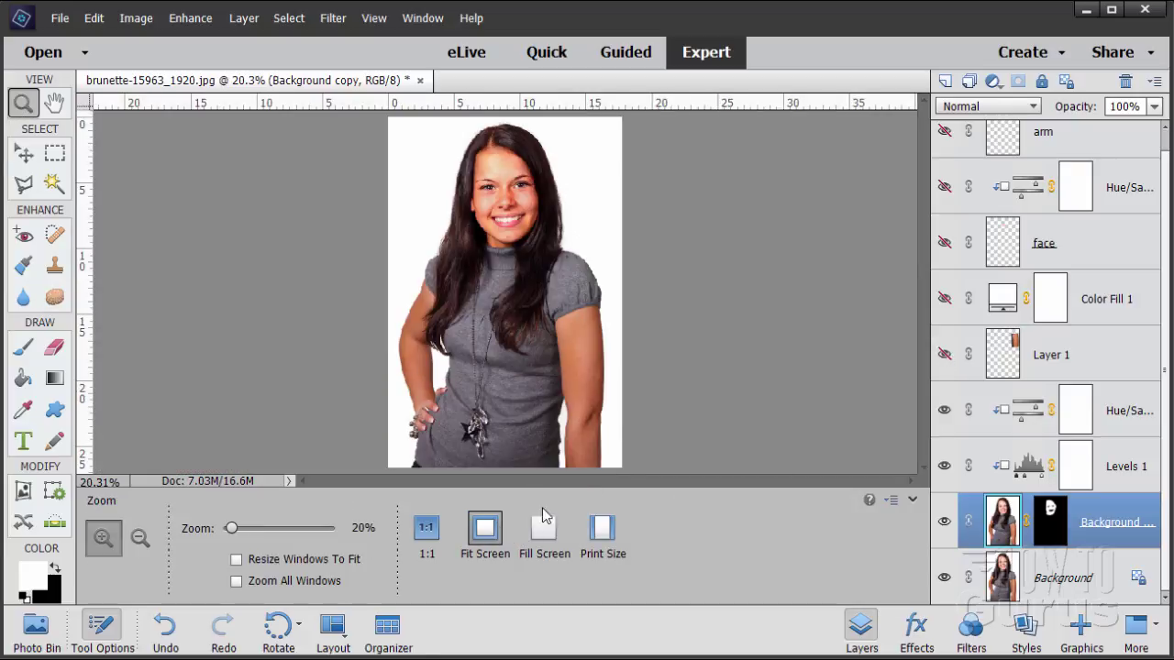
# Step: Set the Master channel of Hue/Saturation 2 to Saturation +10 and Lightness -9, judging the whole portrait
pyautogui.click(987, 393)
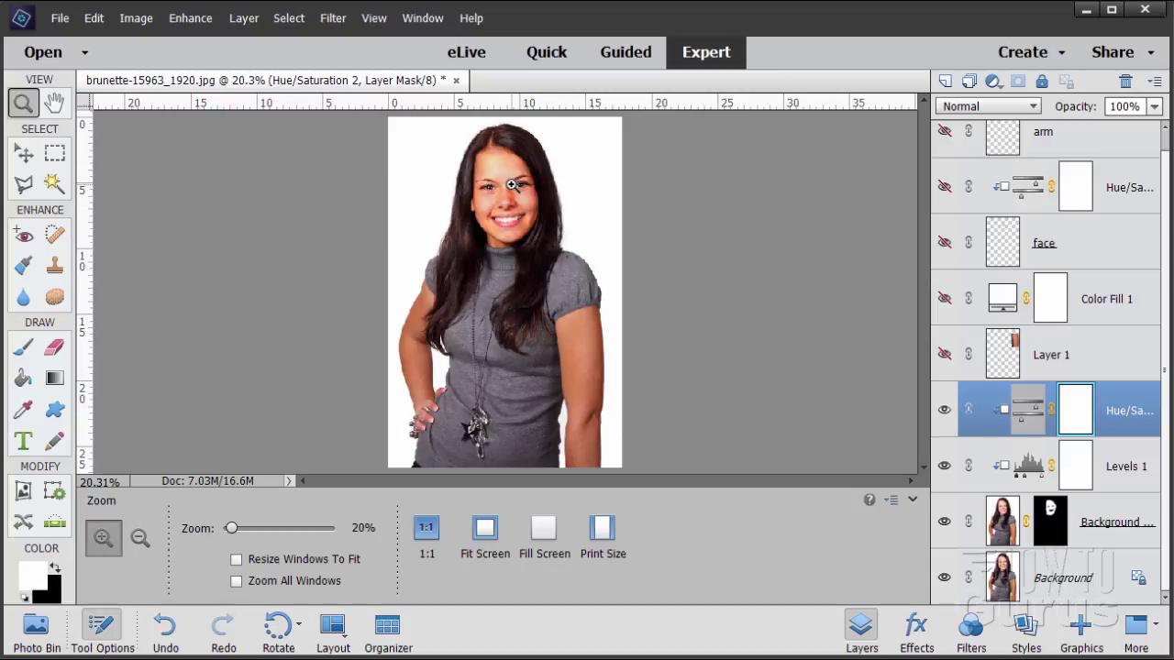
pyautogui.click(1029, 416)
pyautogui.doubleClick(1029, 415)
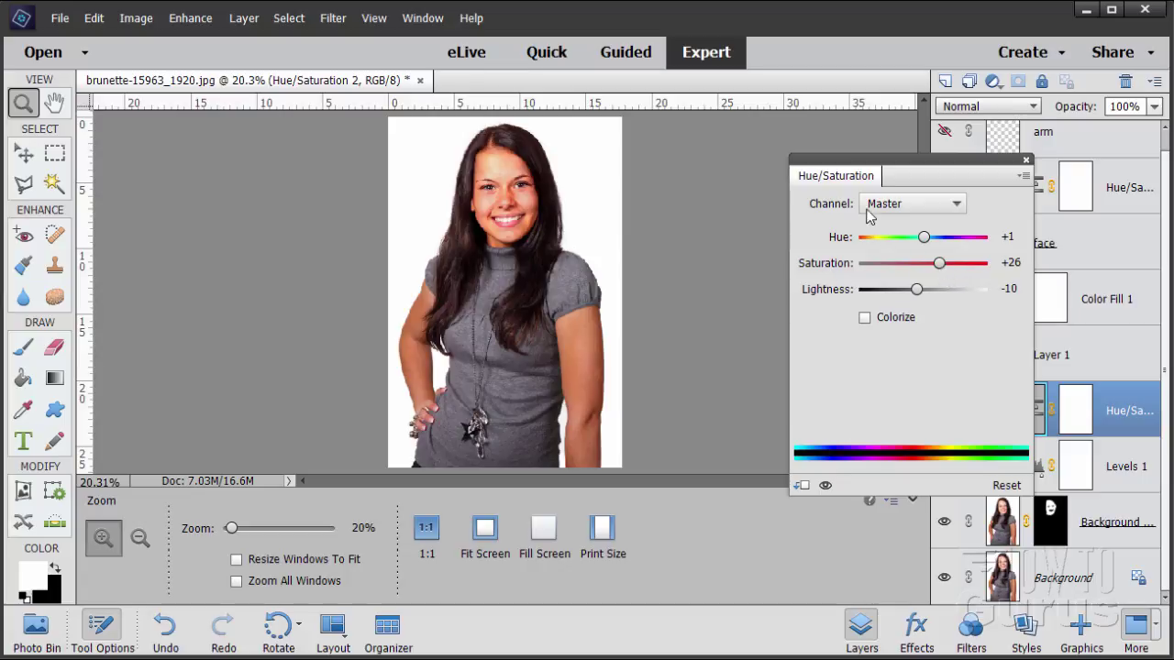
pyautogui.moveTo(943, 266); pyautogui.dragTo(928, 265)
pyautogui.moveTo(921, 289); pyautogui.dragTo(929, 268)
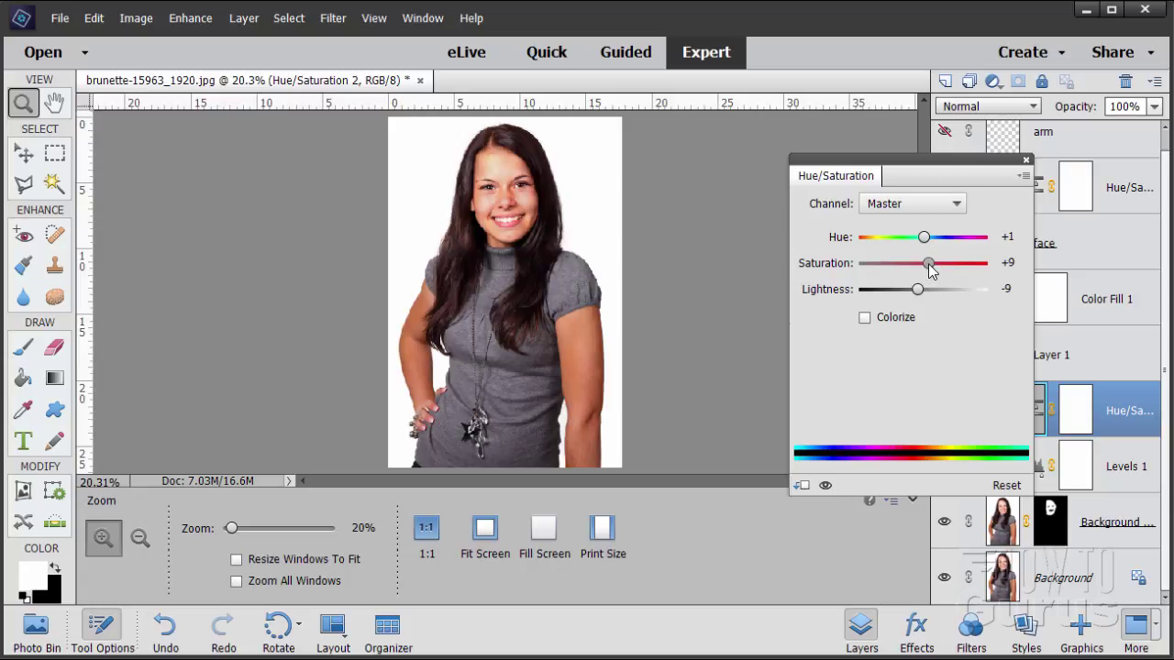
pyautogui.moveTo(930, 266); pyautogui.dragTo(930, 264)
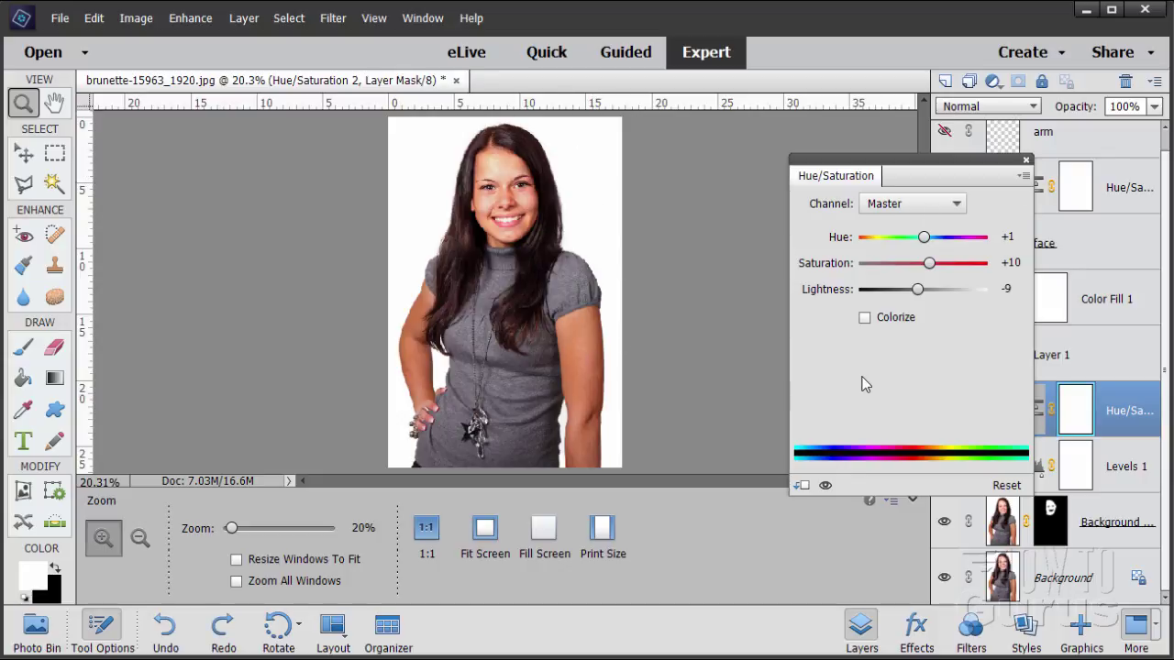
pyautogui.click(1026, 161)
# Step: Set the white input level of Levels 1 back to 255
pyautogui.doubleClick(1035, 470)
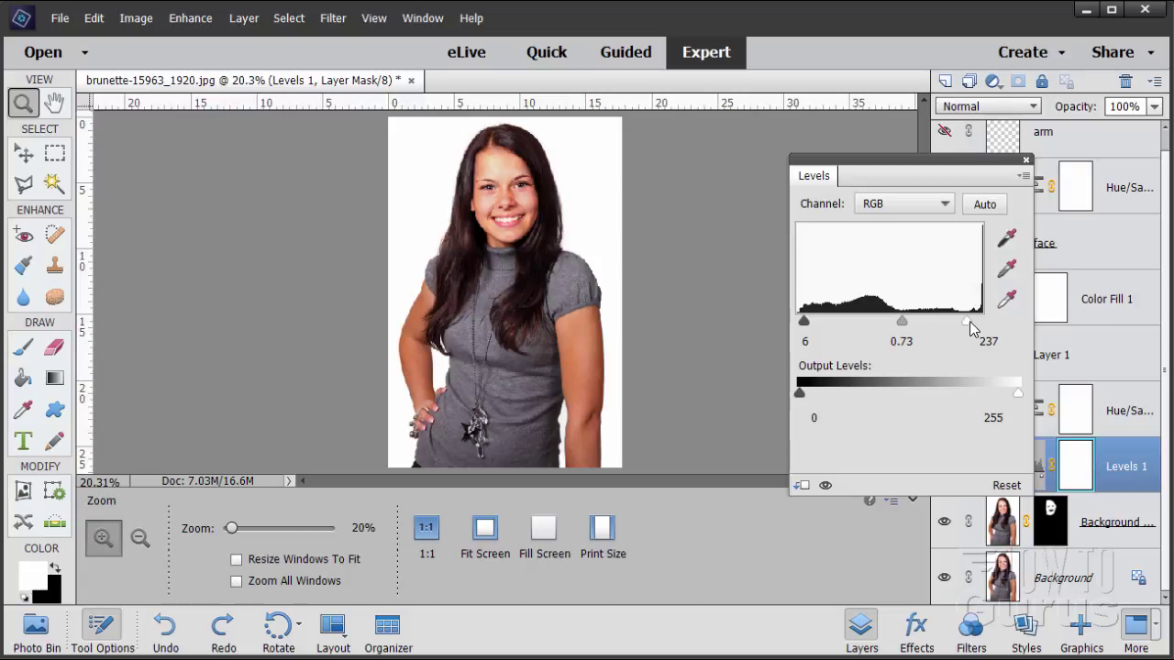
pyautogui.moveTo(968, 321); pyautogui.dragTo(979, 319)
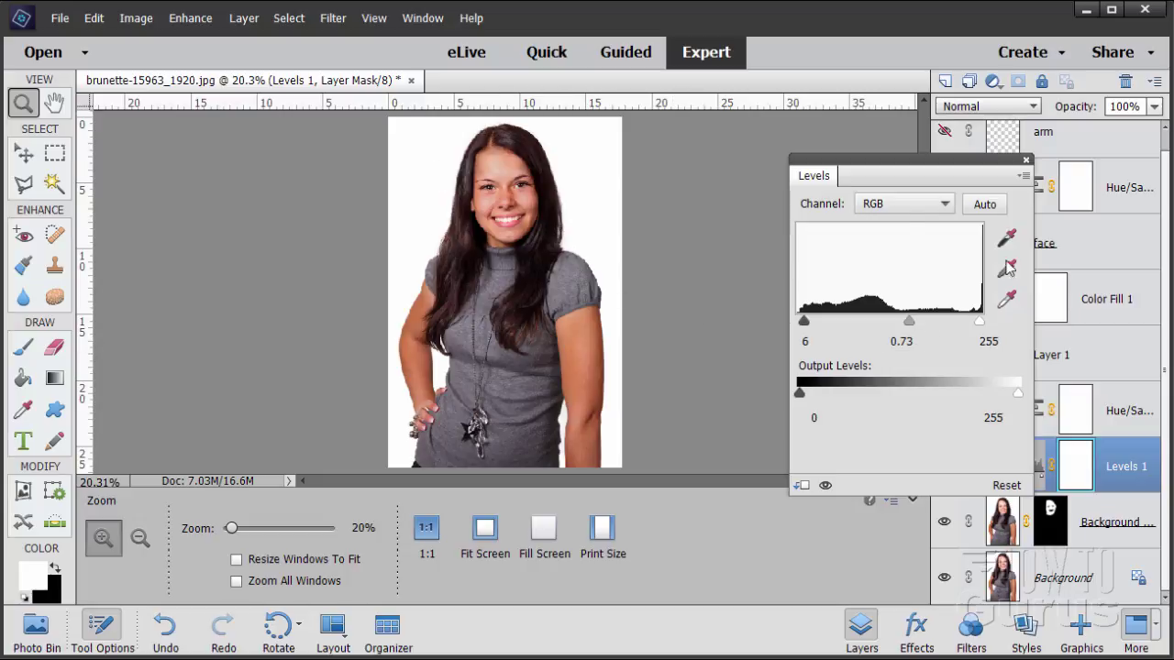
pyautogui.click(1027, 161)
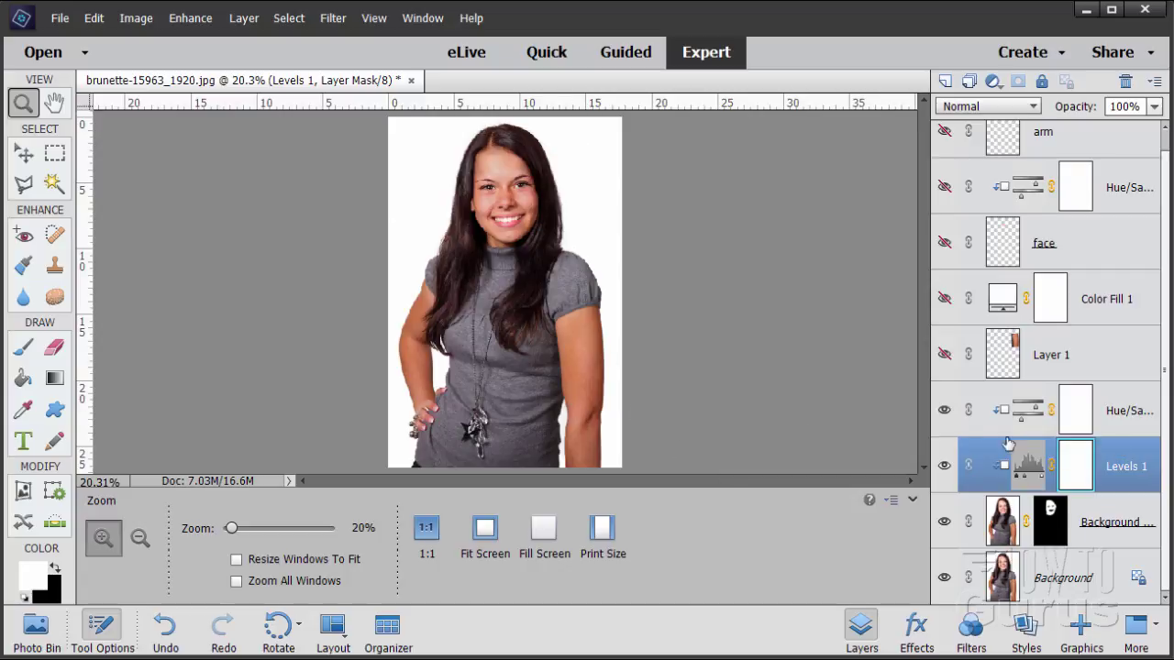
# Step: Toggle the Background copy's visibility repeatedly to compare the portrait's face before and after the correction
pyautogui.click(944, 522)
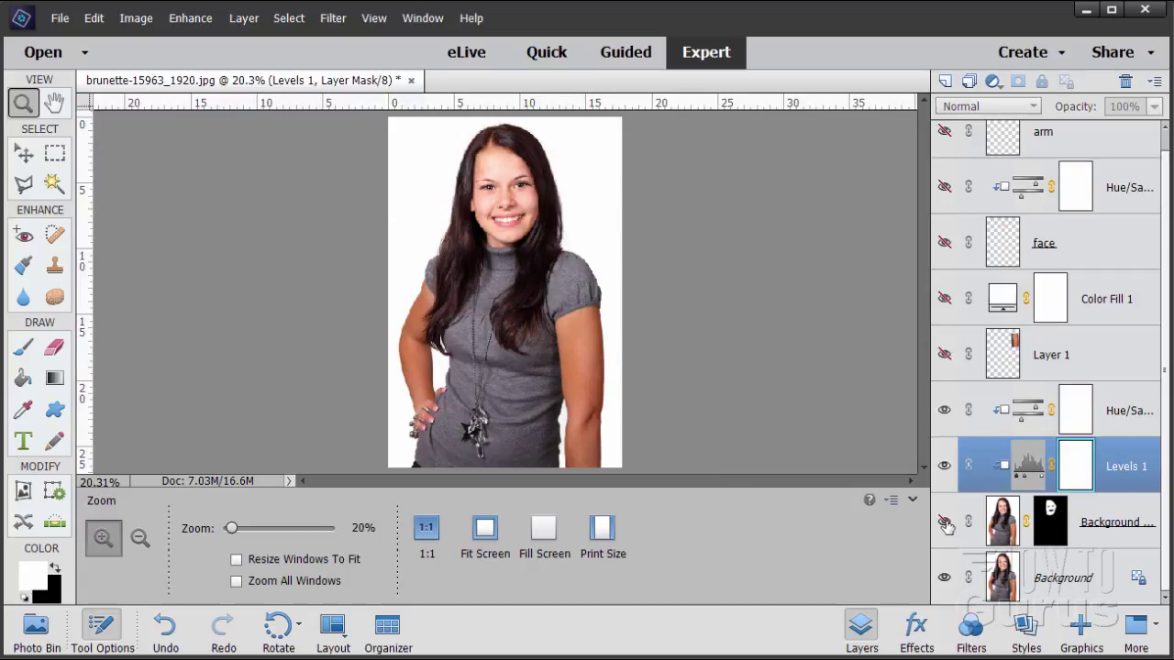
pyautogui.click(945, 522)
pyautogui.click(945, 521)
pyautogui.click(945, 522)
pyautogui.click(945, 521)
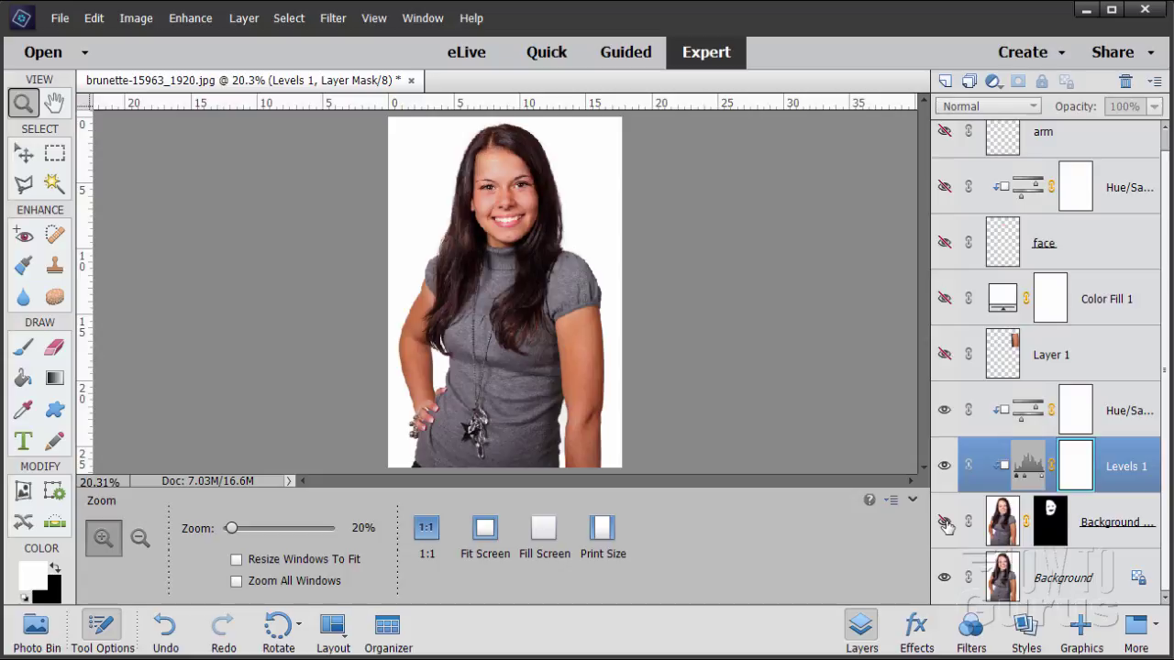
pyautogui.click(944, 522)
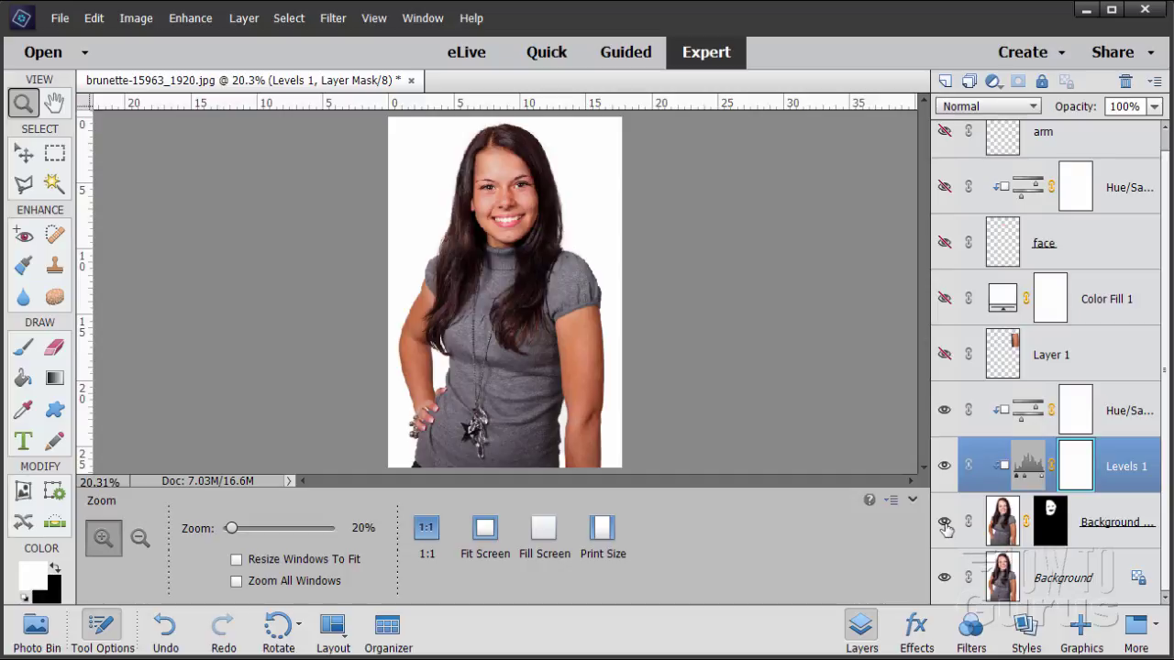
pyautogui.click(946, 524)
pyautogui.click(946, 524)
pyautogui.click(945, 525)
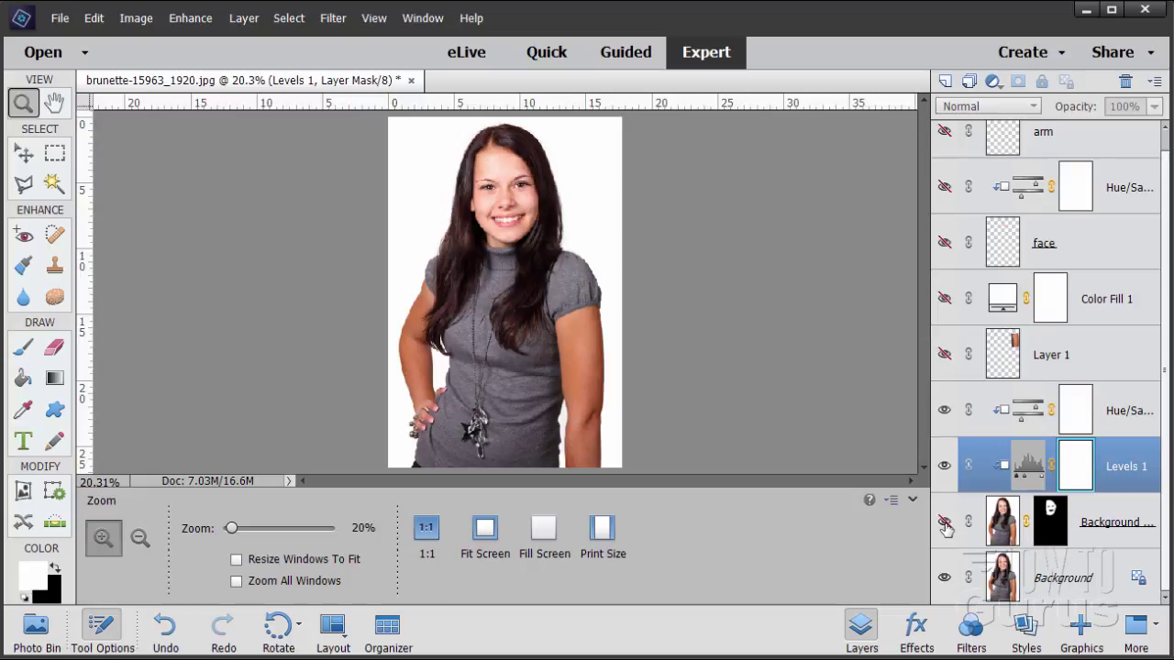
pyautogui.click(945, 525)
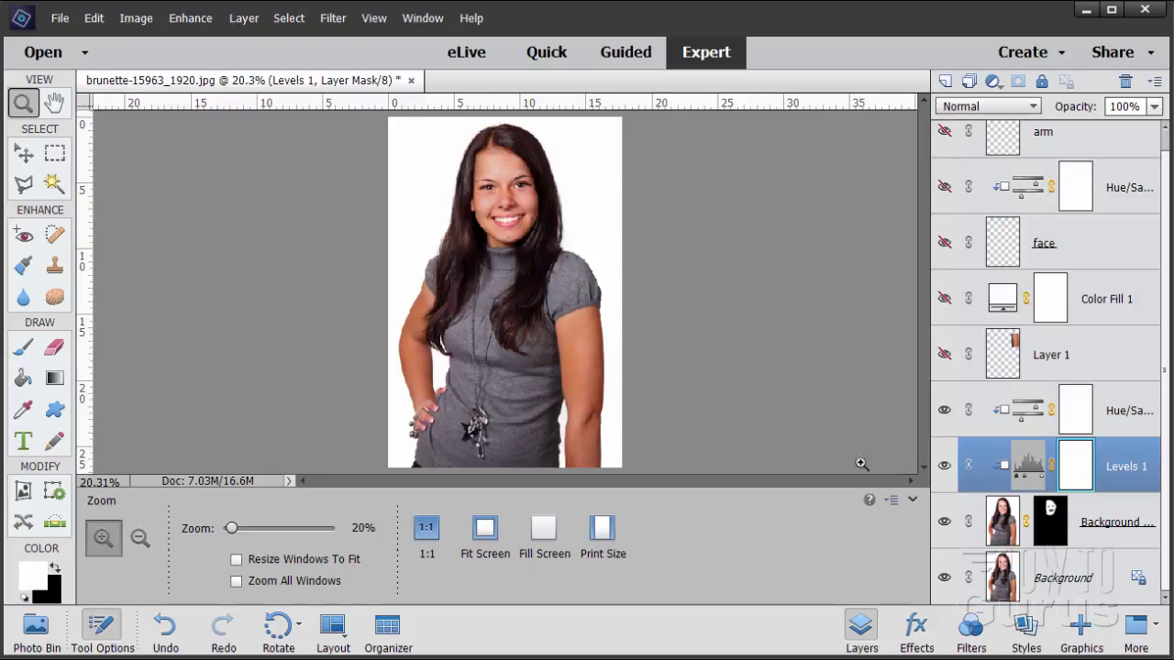
pyautogui.click(944, 522)
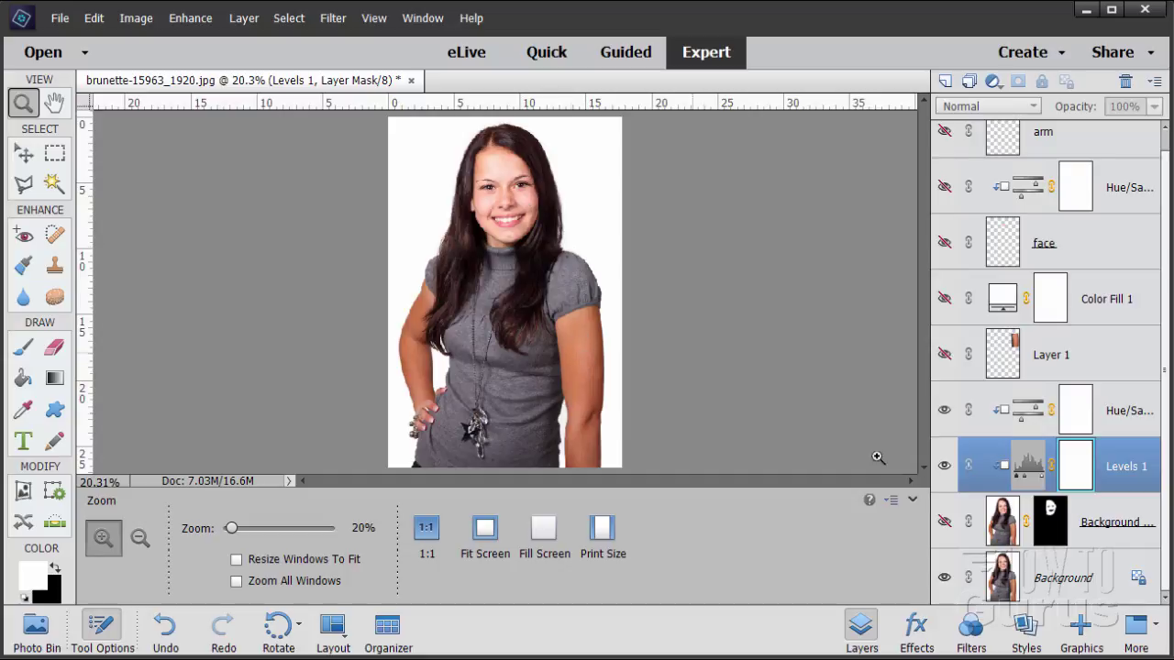
pyautogui.click(944, 523)
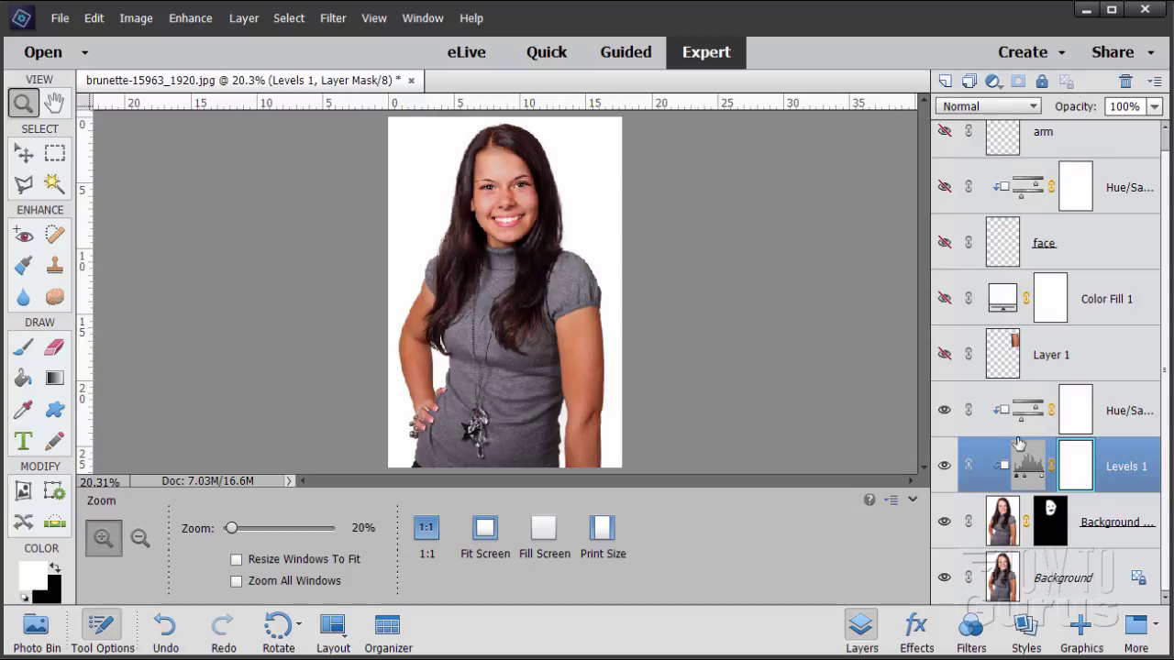
pyautogui.click(946, 524)
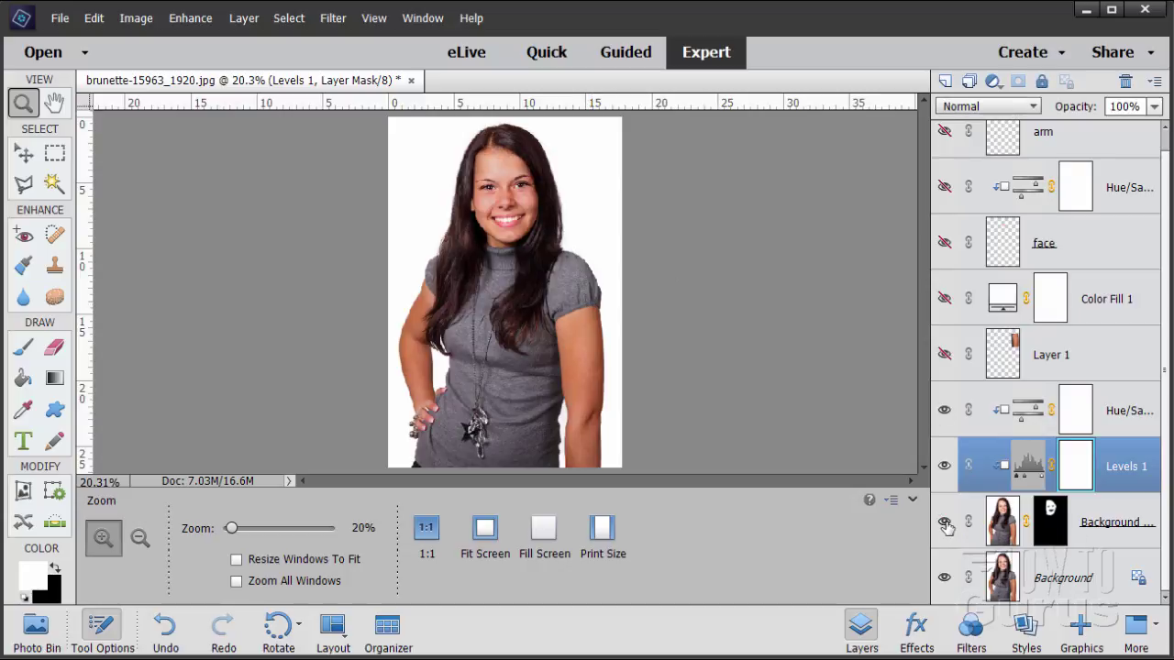